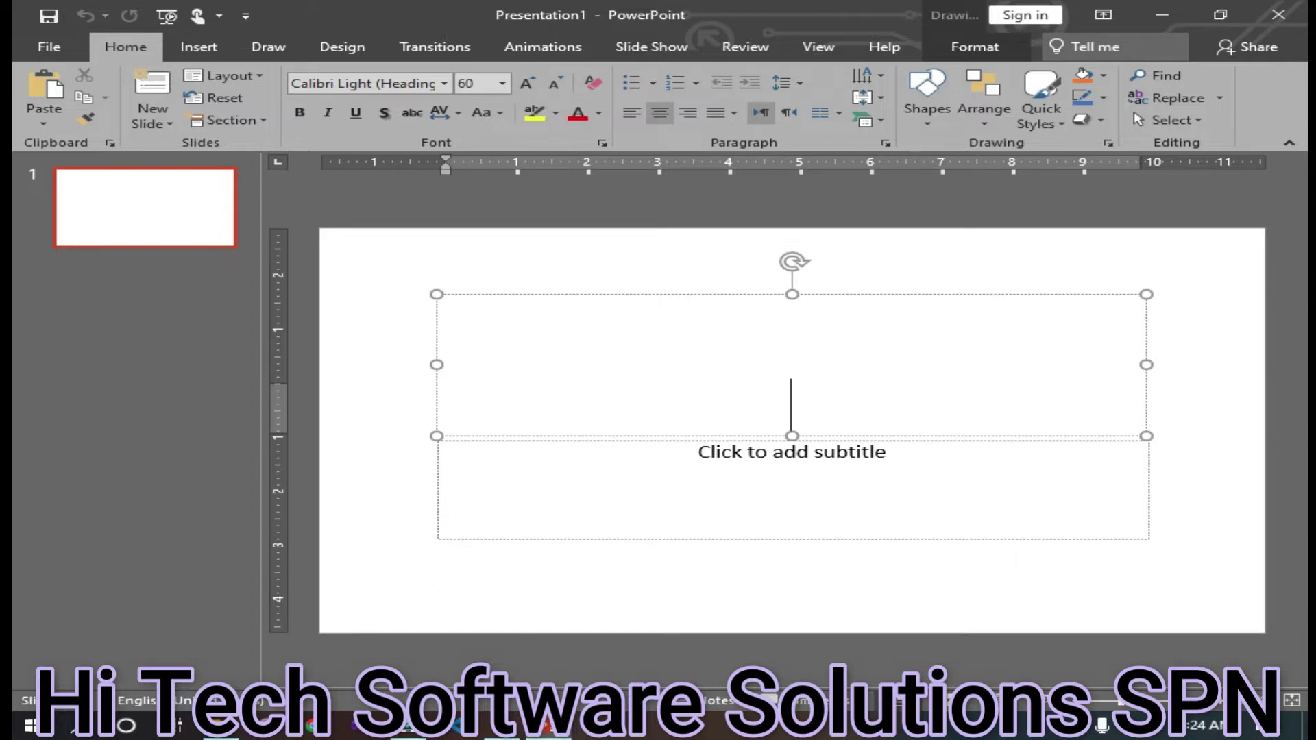
Step: Generate sample text in the title placeholder with =rand(2,3)
click(579, 340)
text(=rand)
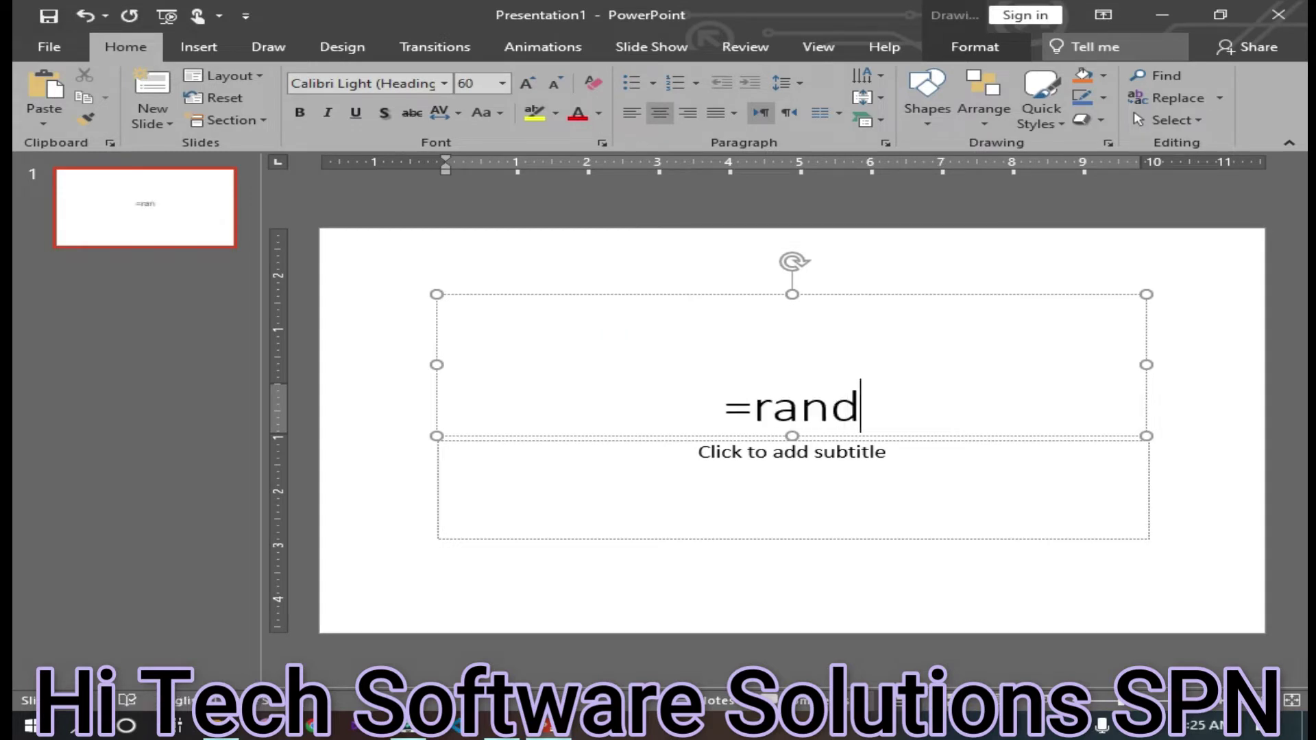
text(()
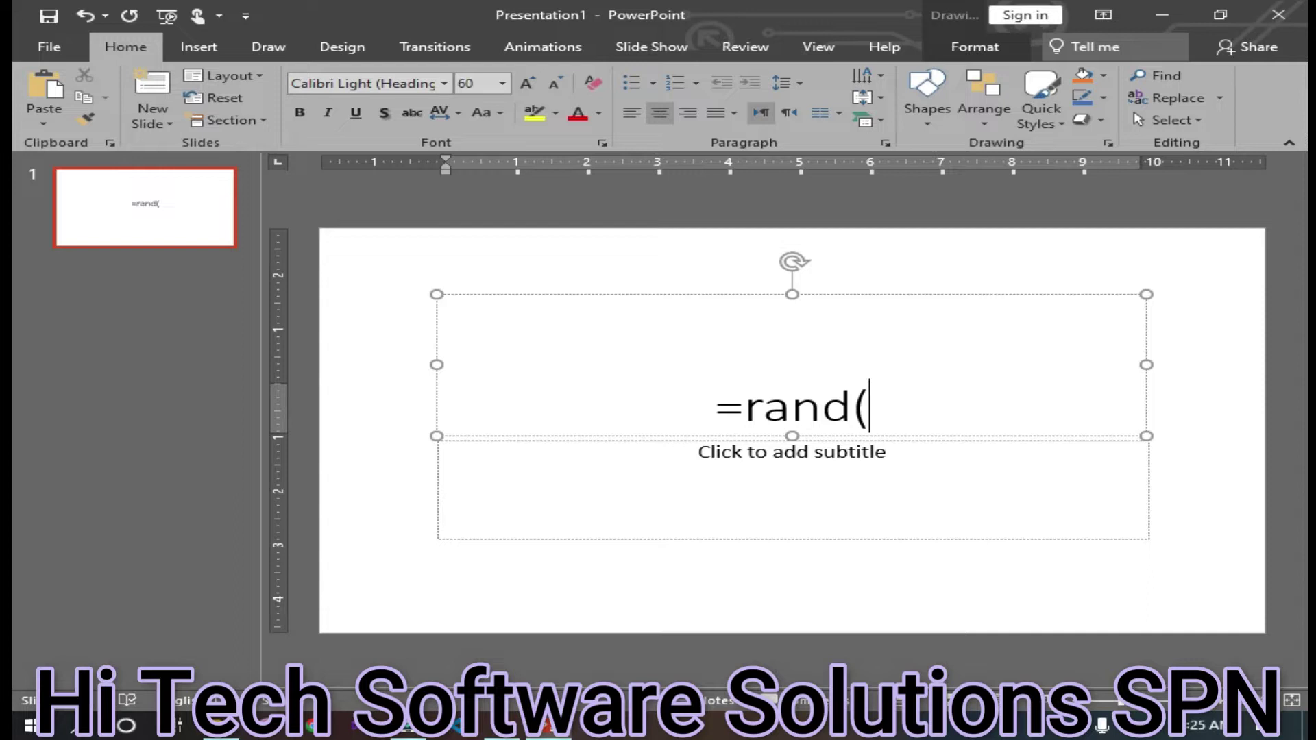
text(2,)
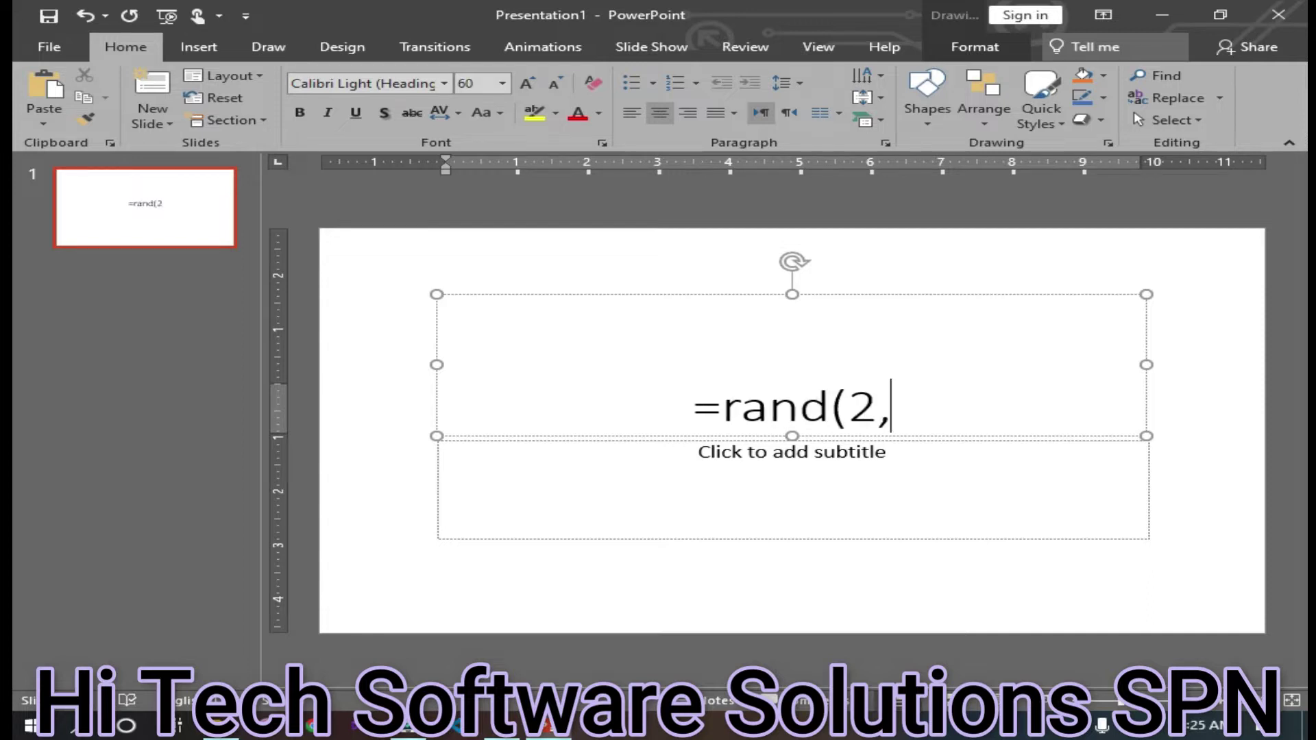
text(3))
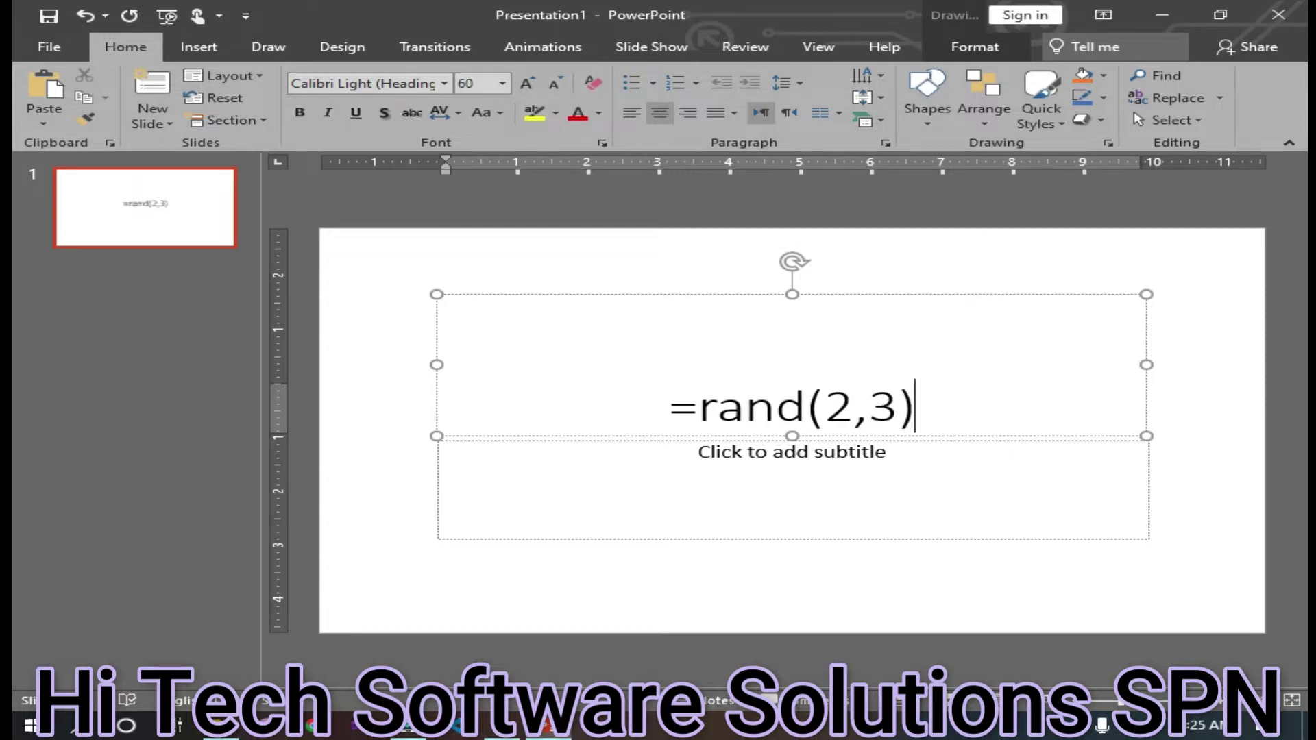
key(Return)
Step: Copy all the generated sample text in the title placeholder
click(632, 423)
key(ctrl+a)
key(ctrl+c)
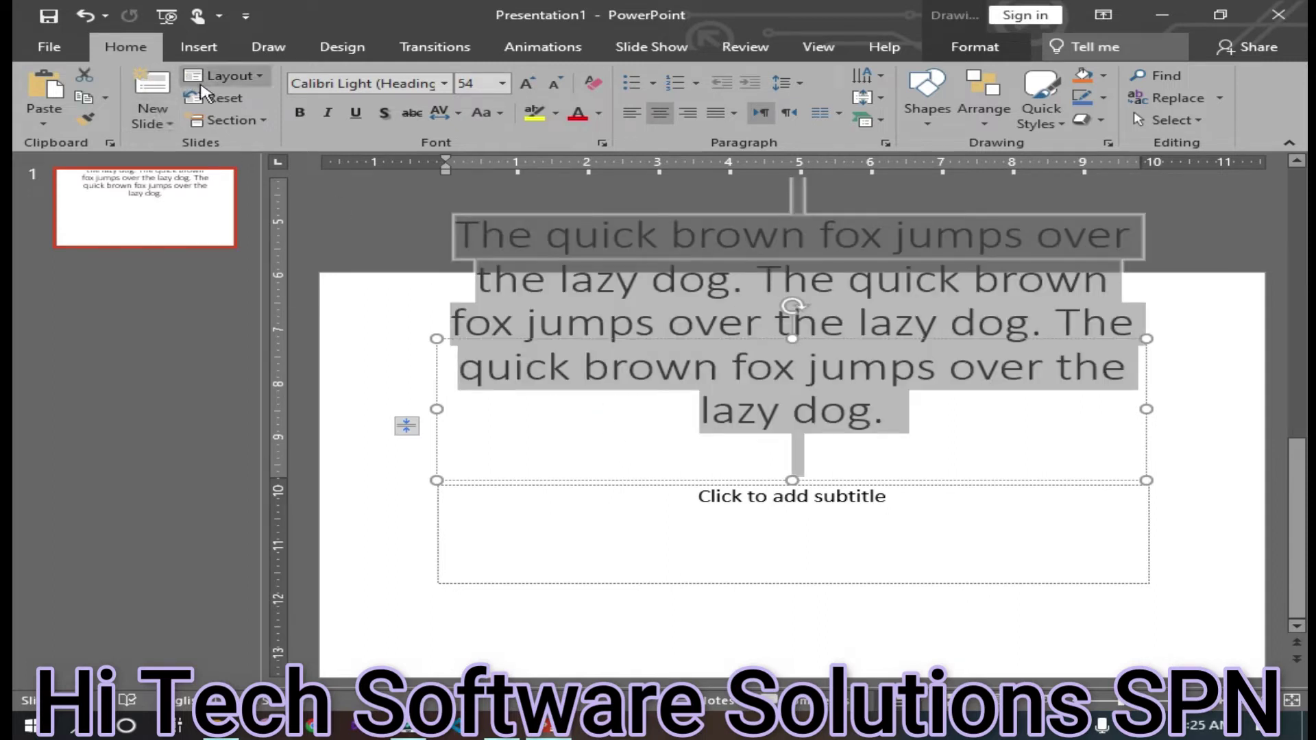
Step: Reduce the font size of the selected title text to 28
click(557, 84)
click(556, 85)
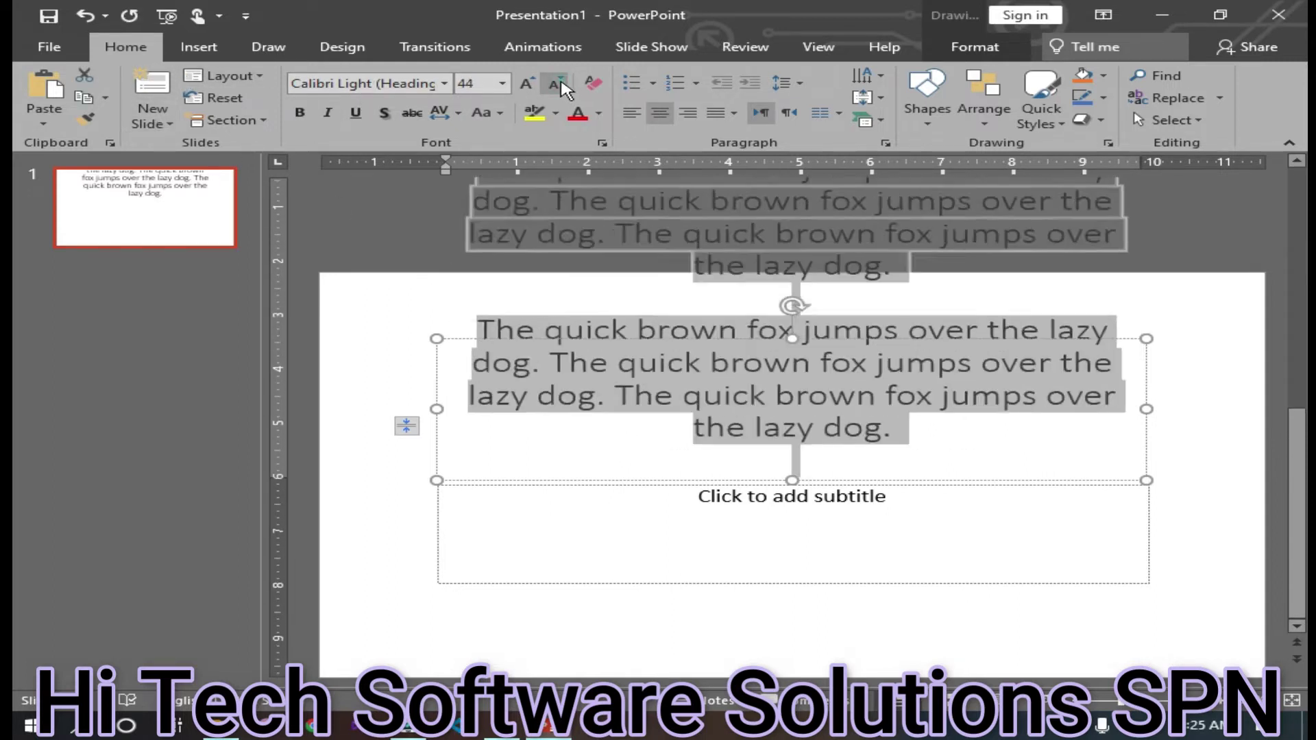
click(557, 85)
click(556, 85)
click(556, 85)
click(556, 85)
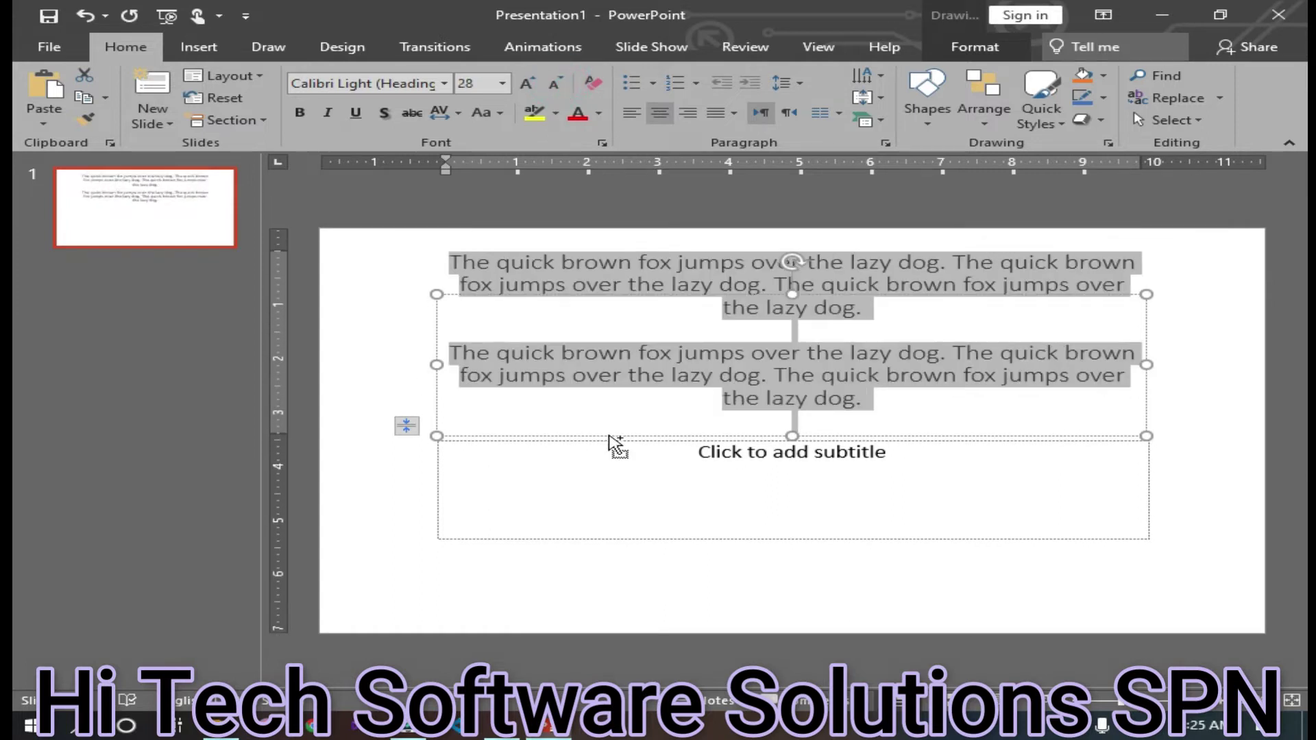
Step: Delete the title text and paste the copied sample text into the subtitle placeholder
key(Delete)
click(570, 488)
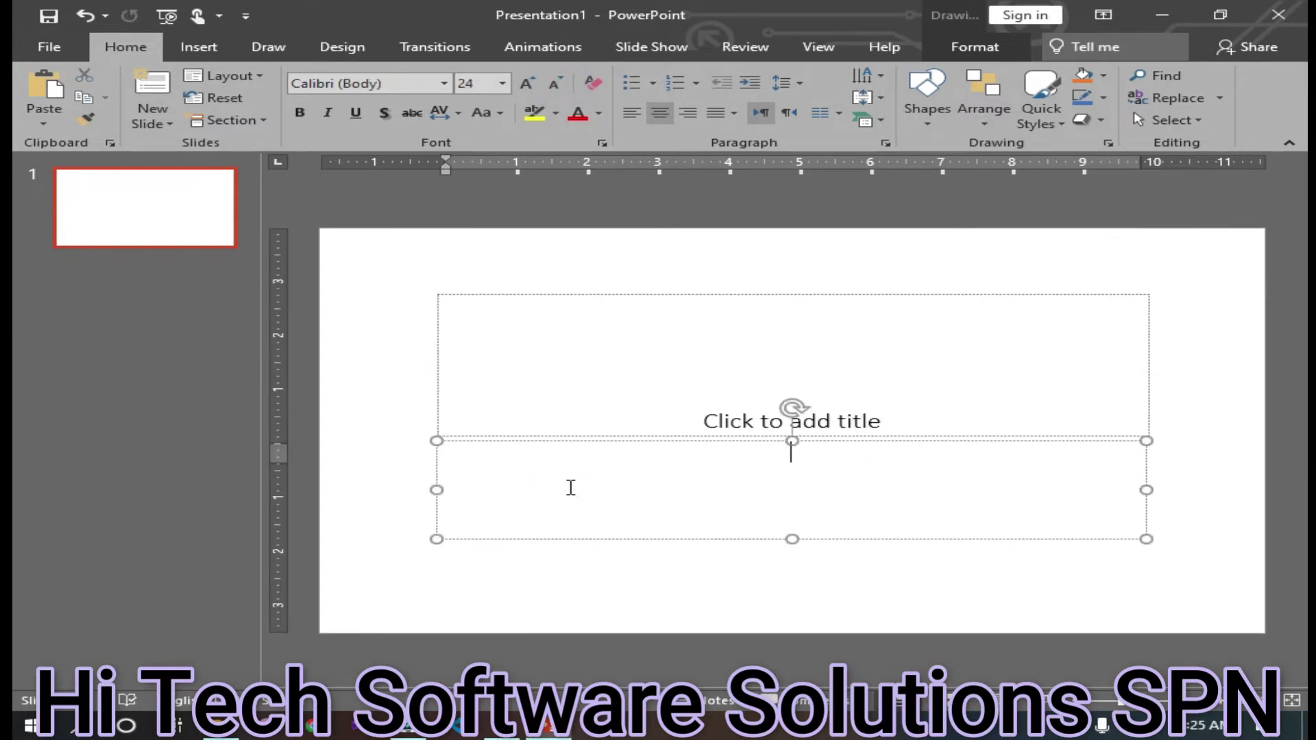
click(559, 473)
key(ctrl+v)
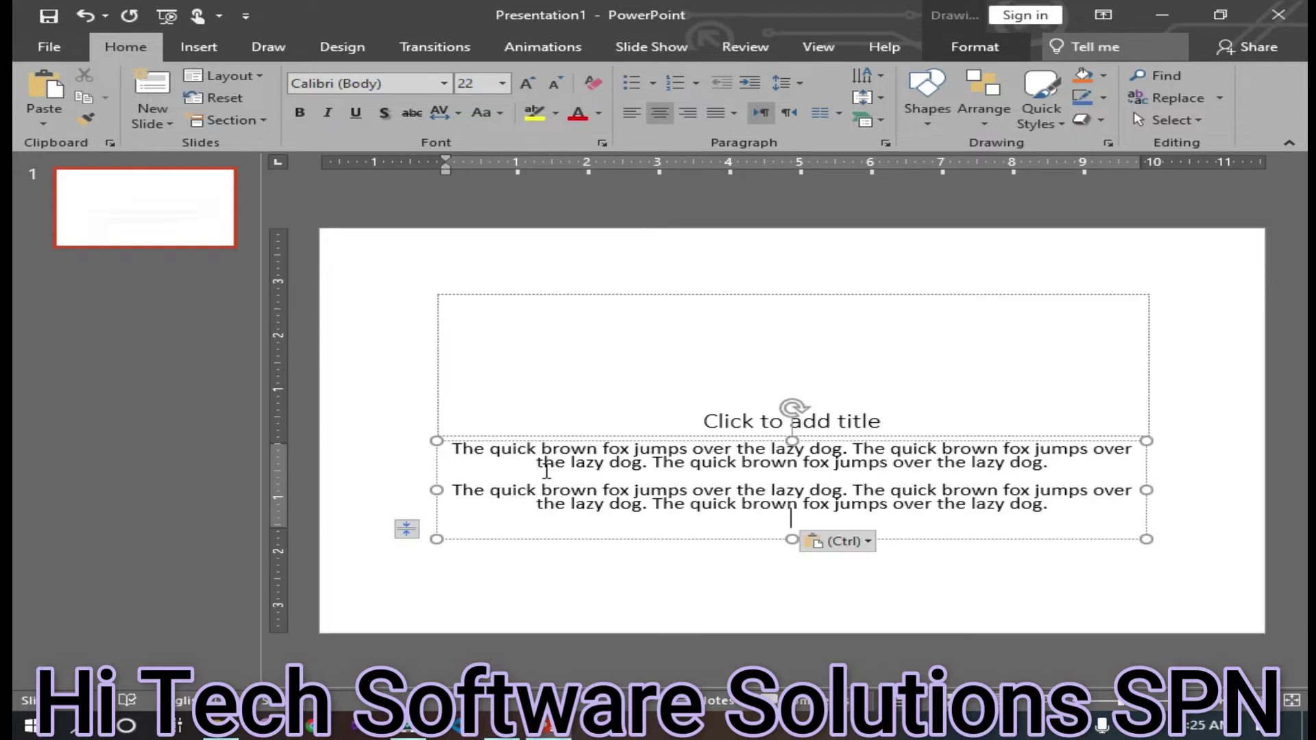
key(ctrl)
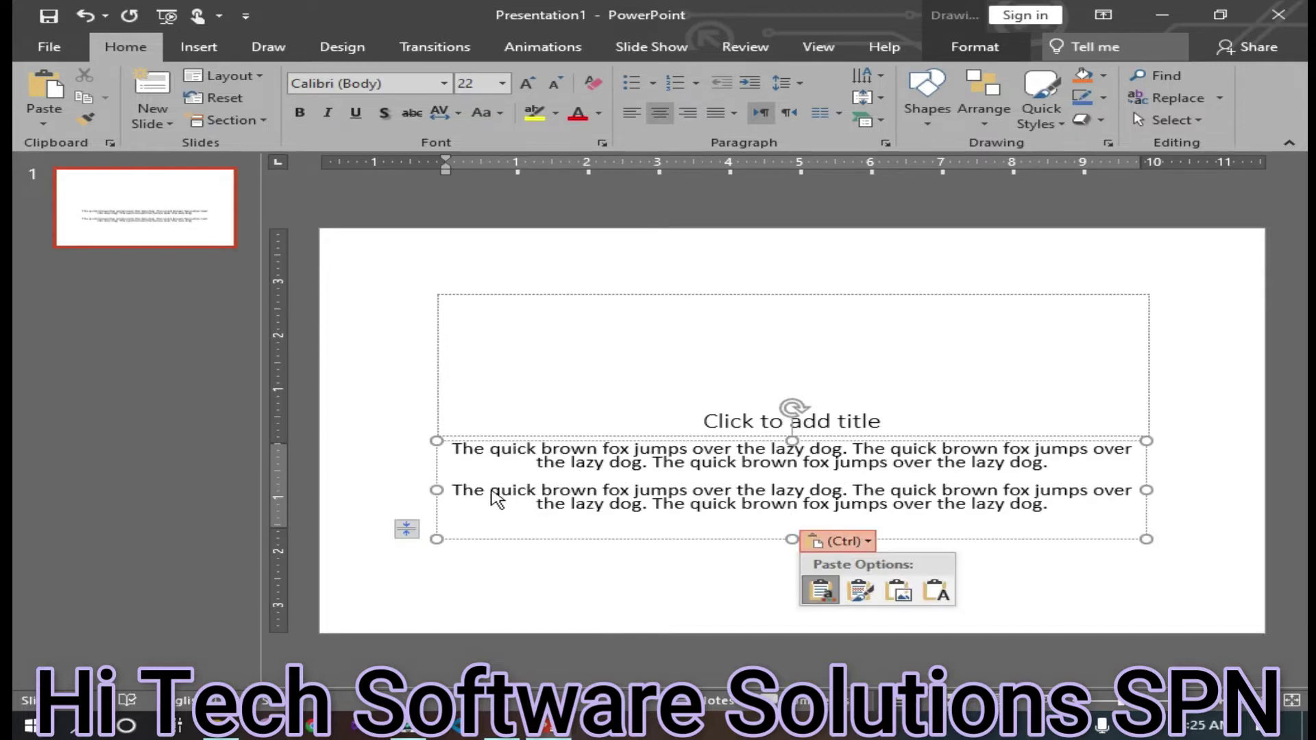
Step: Remove the blank line between the two sample paragraphs in the subtitle placeholder
click(458, 487)
click(458, 487)
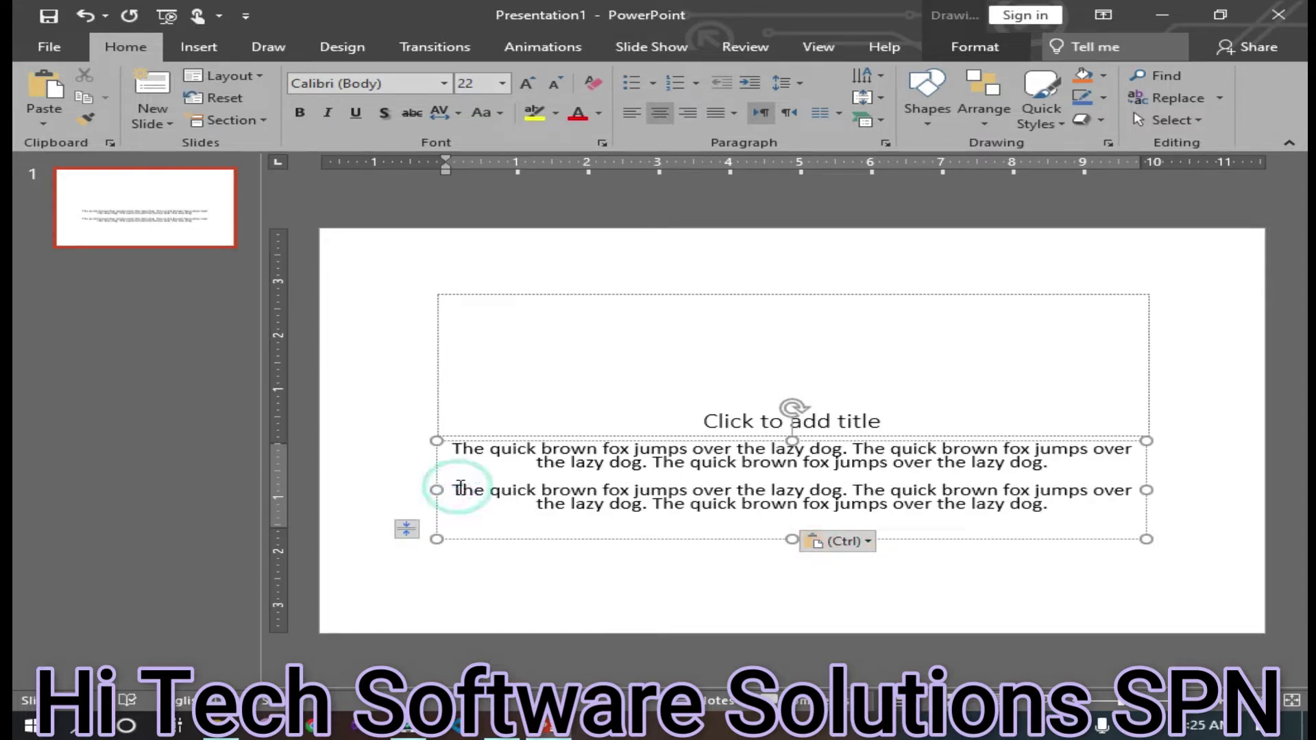
key(BackSpace)
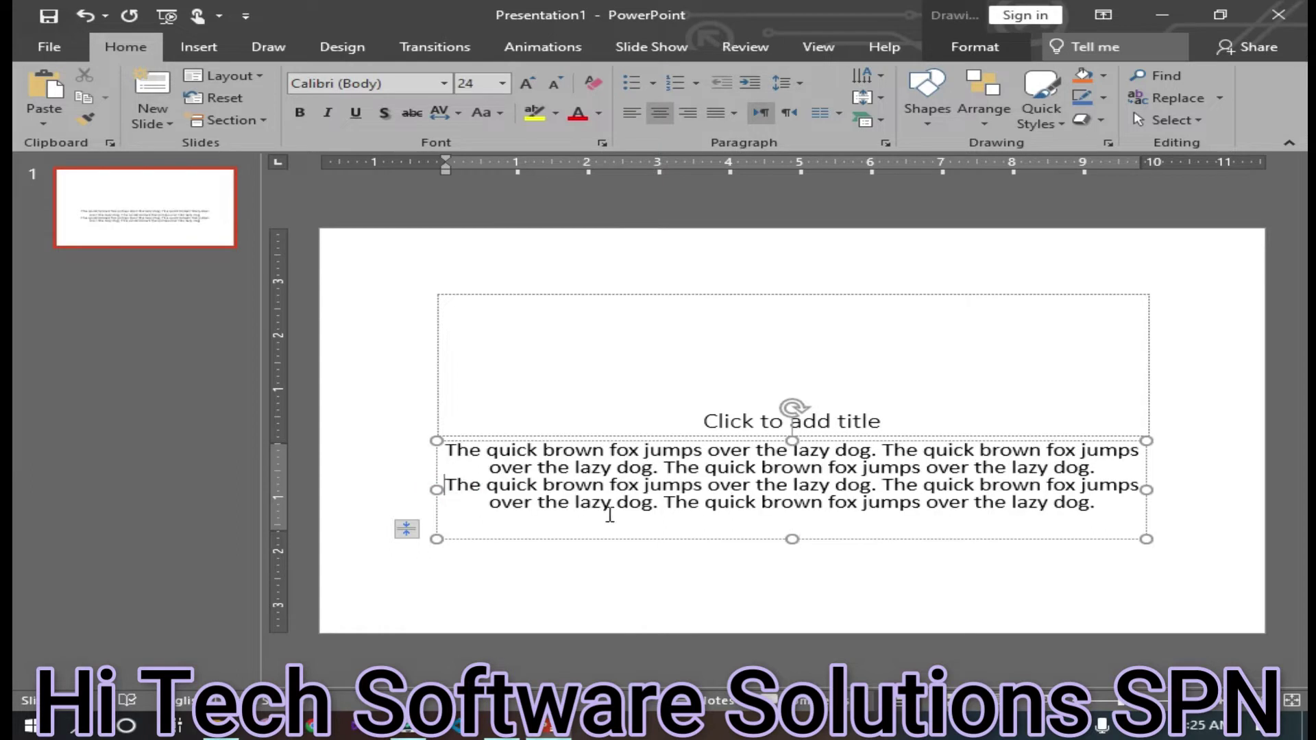
Step: Delete the empty title placeholder and enlarge the sample text box upward
click(490, 373)
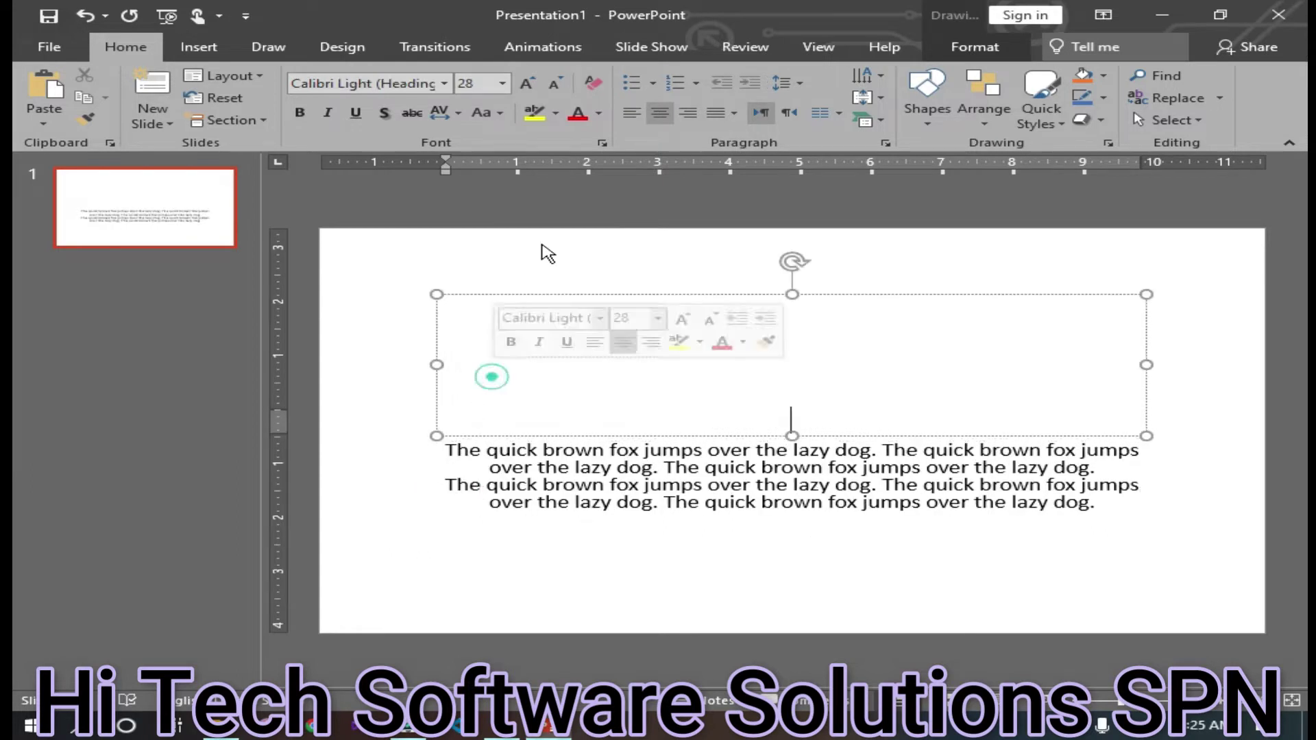
click(525, 294)
key(ctrl+z)
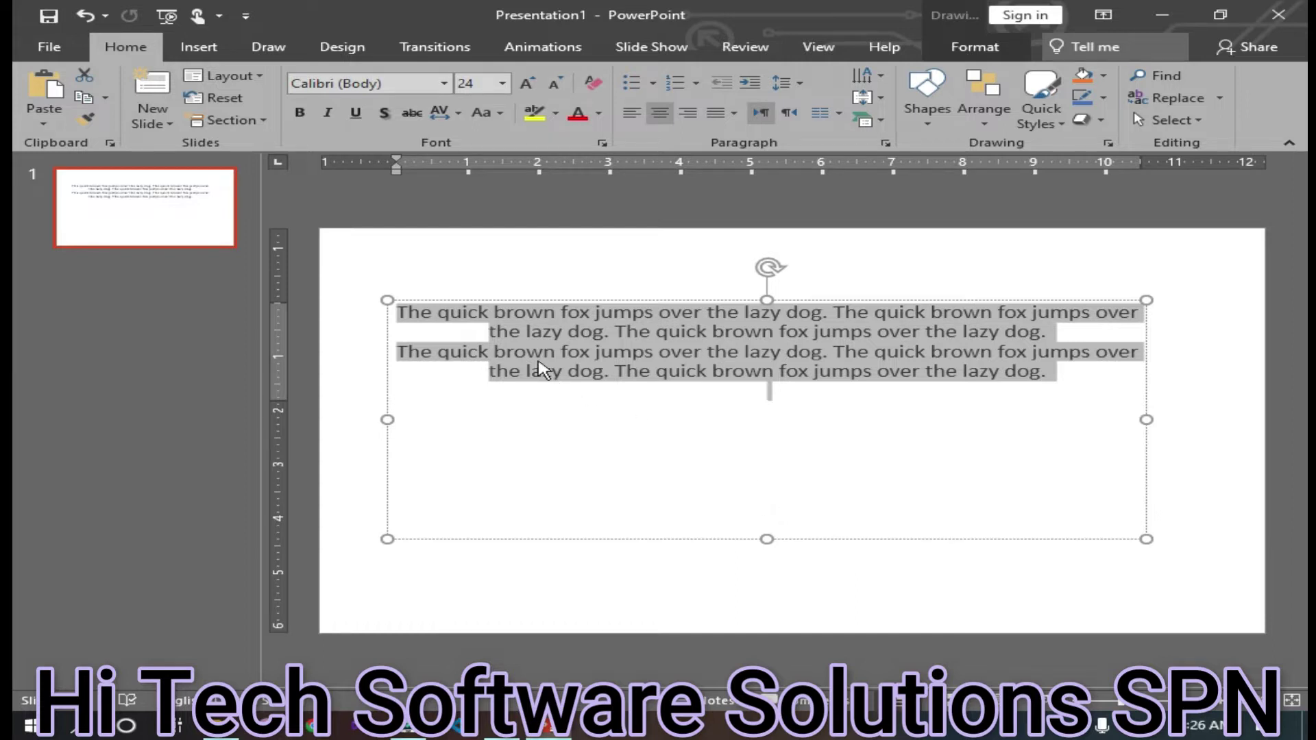
Step: Set the sample text's line spacing to 1.0 and its alignment to Left in the paragraph settings
click(802, 86)
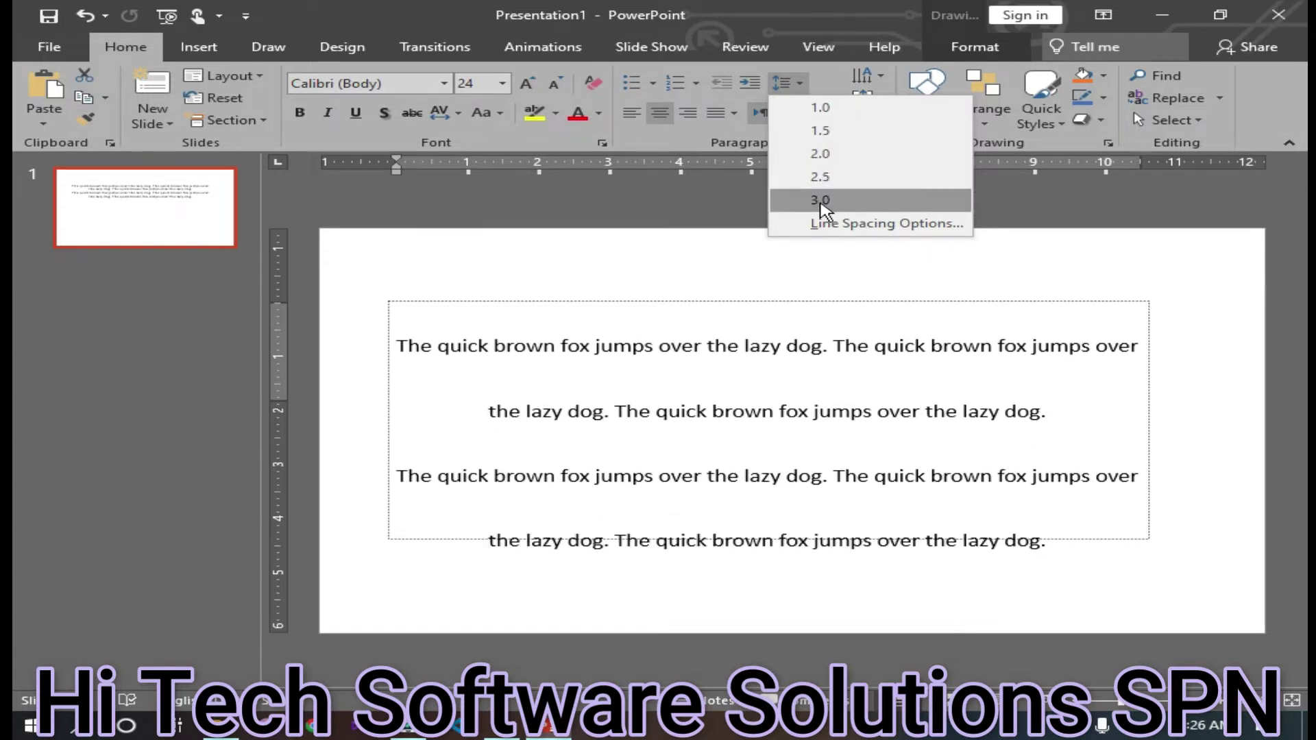
click(884, 230)
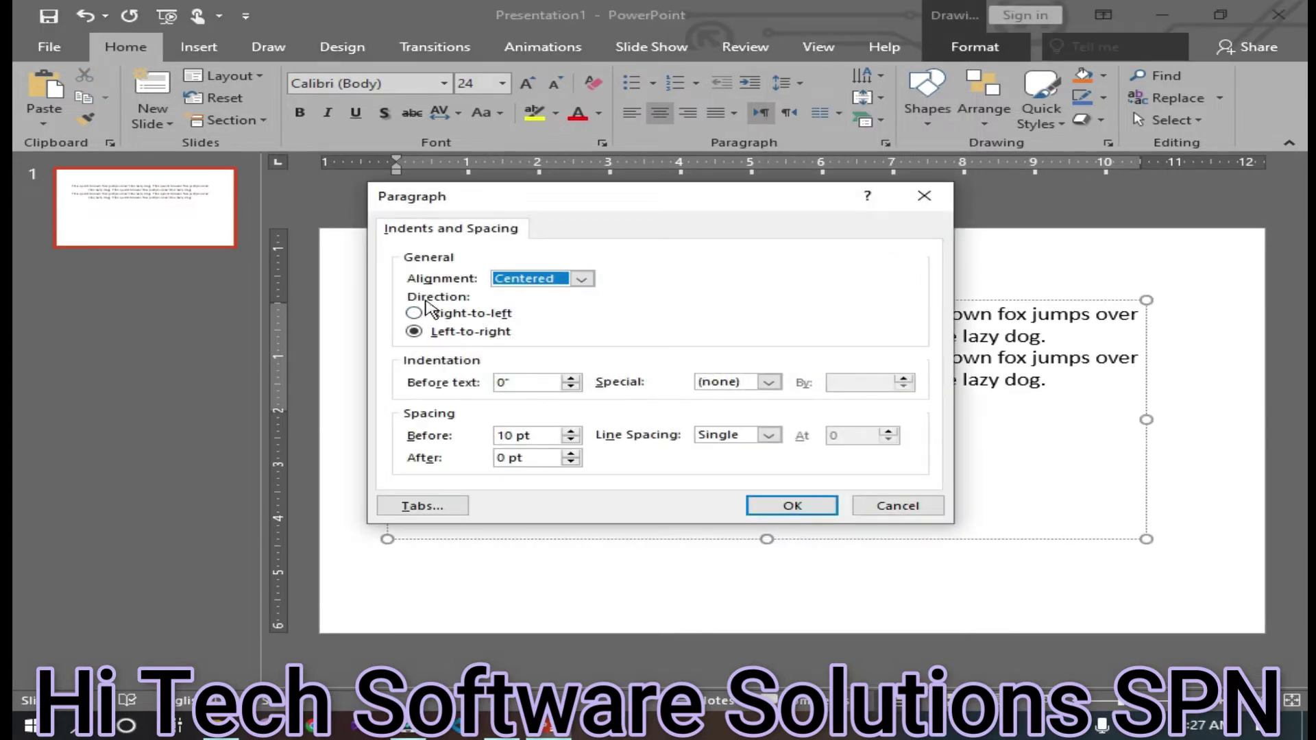
click(582, 279)
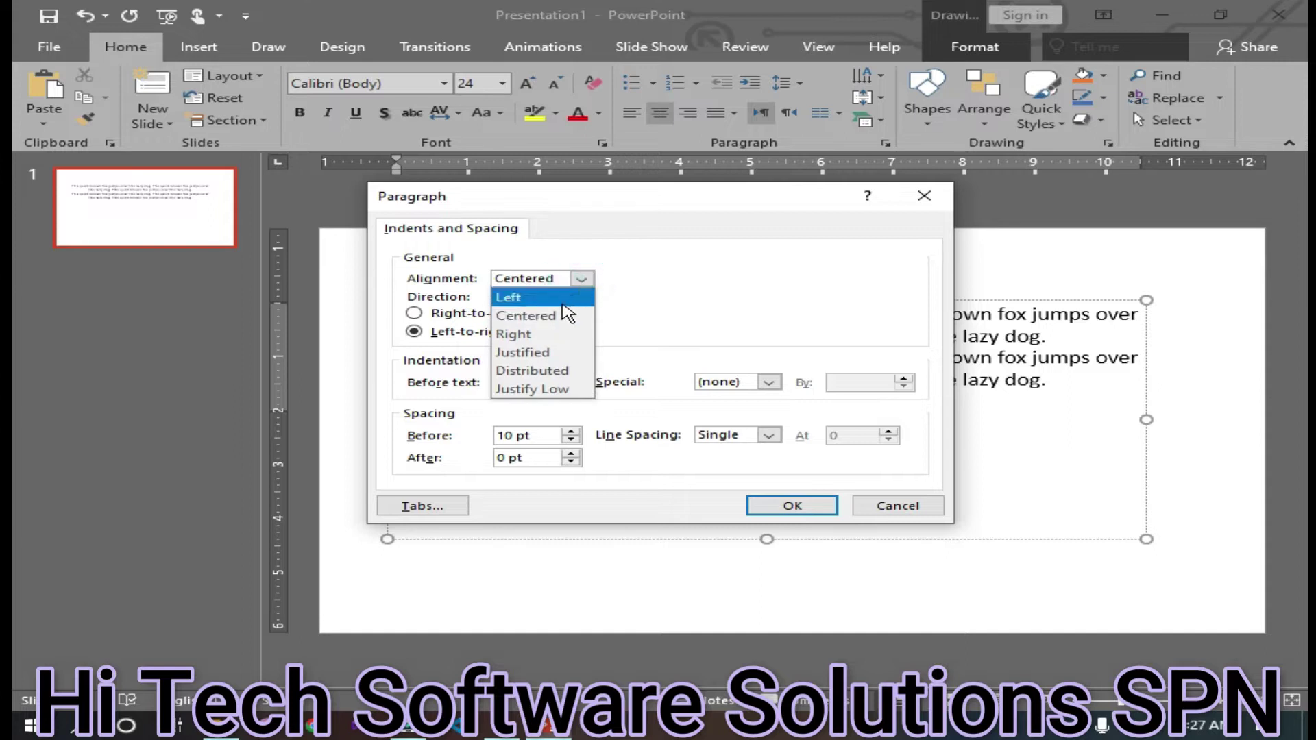
click(558, 296)
click(794, 505)
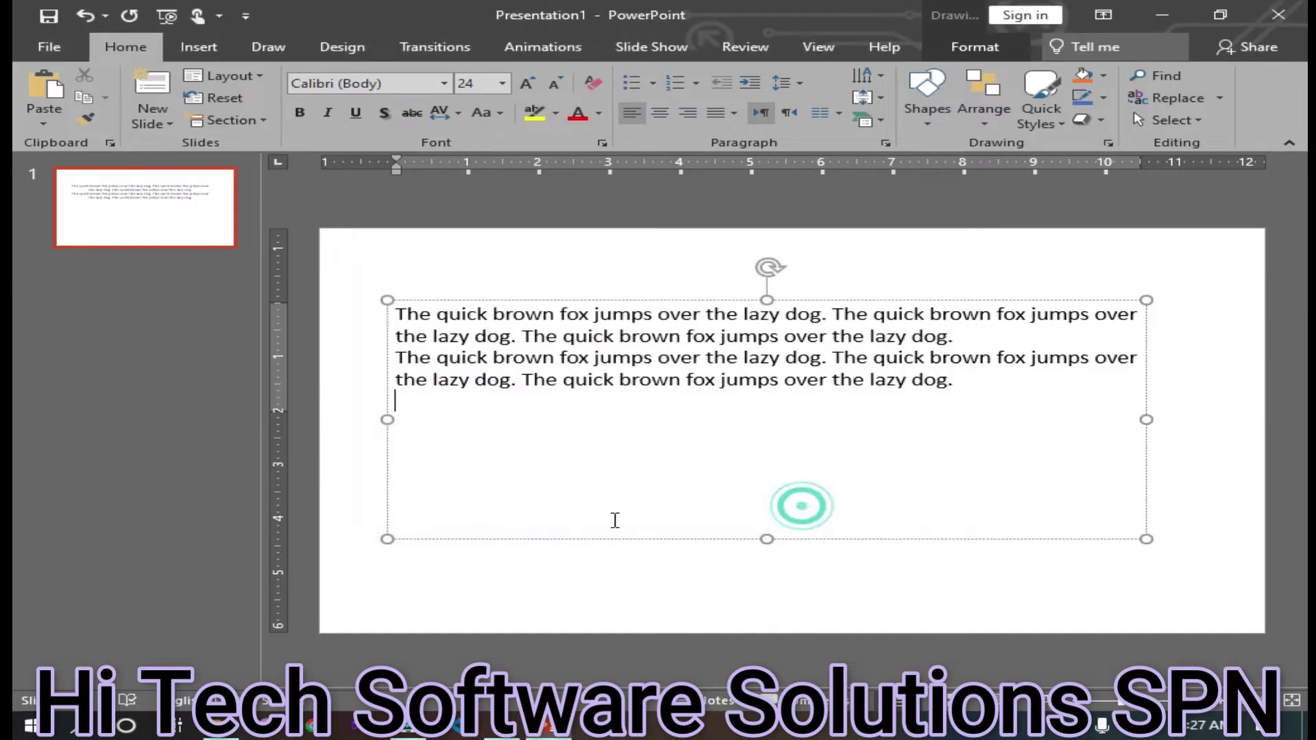
Step: Try centered and right alignment on the sample text and finish with justified alignment
click(658, 115)
click(689, 116)
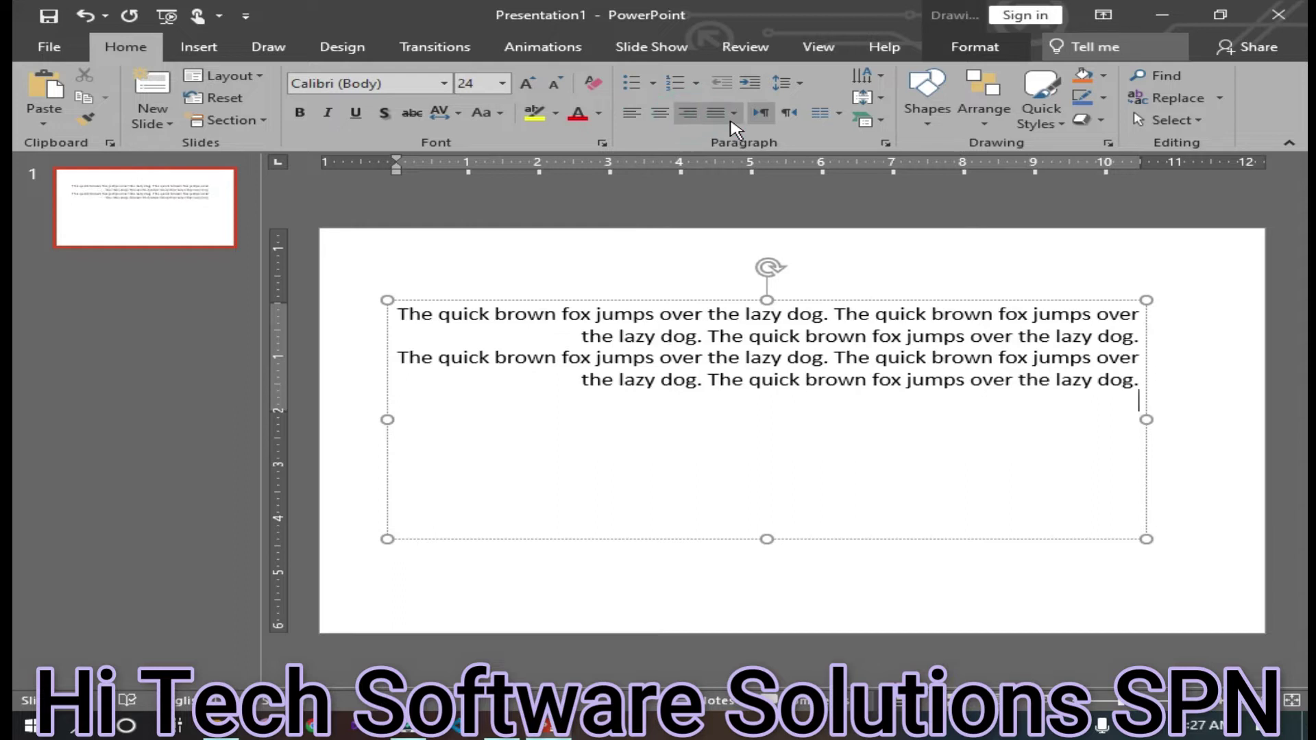
click(732, 114)
click(774, 161)
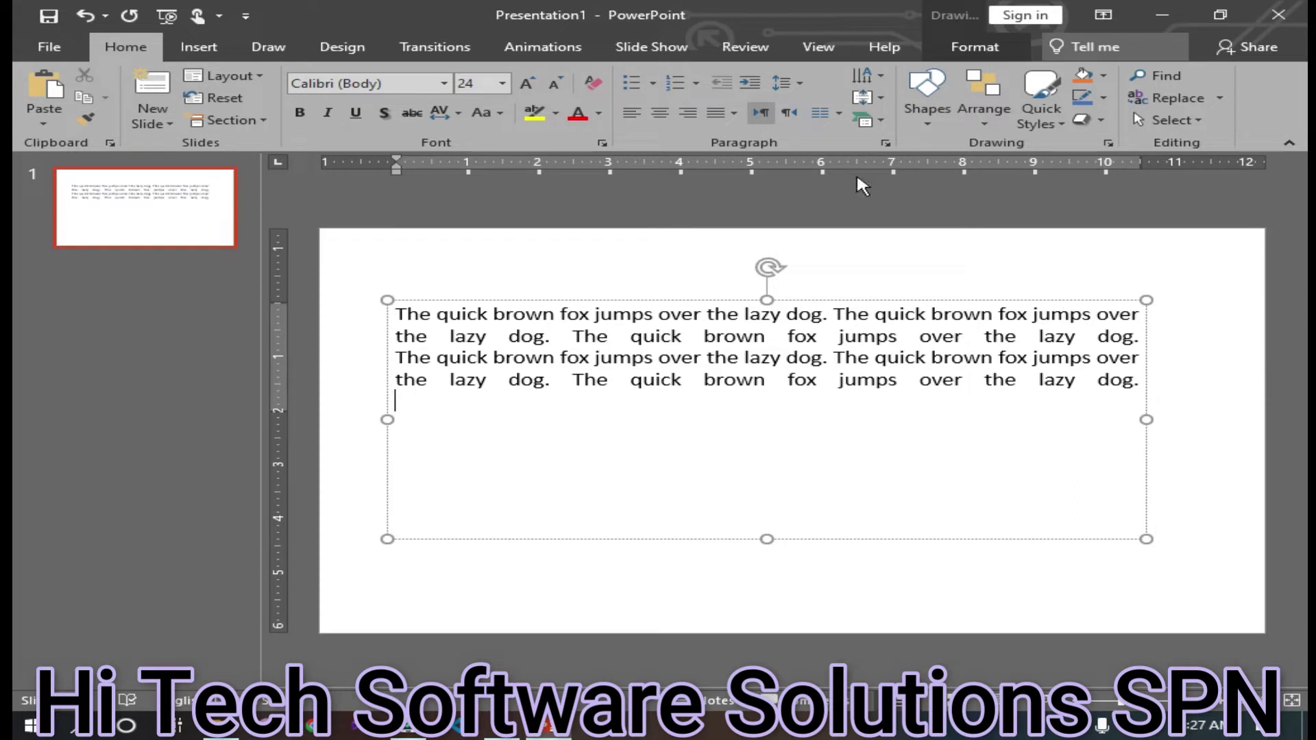
Step: Set the sample text's indentation before text to 1.2" in the paragraph settings and apply it
click(809, 85)
click(835, 221)
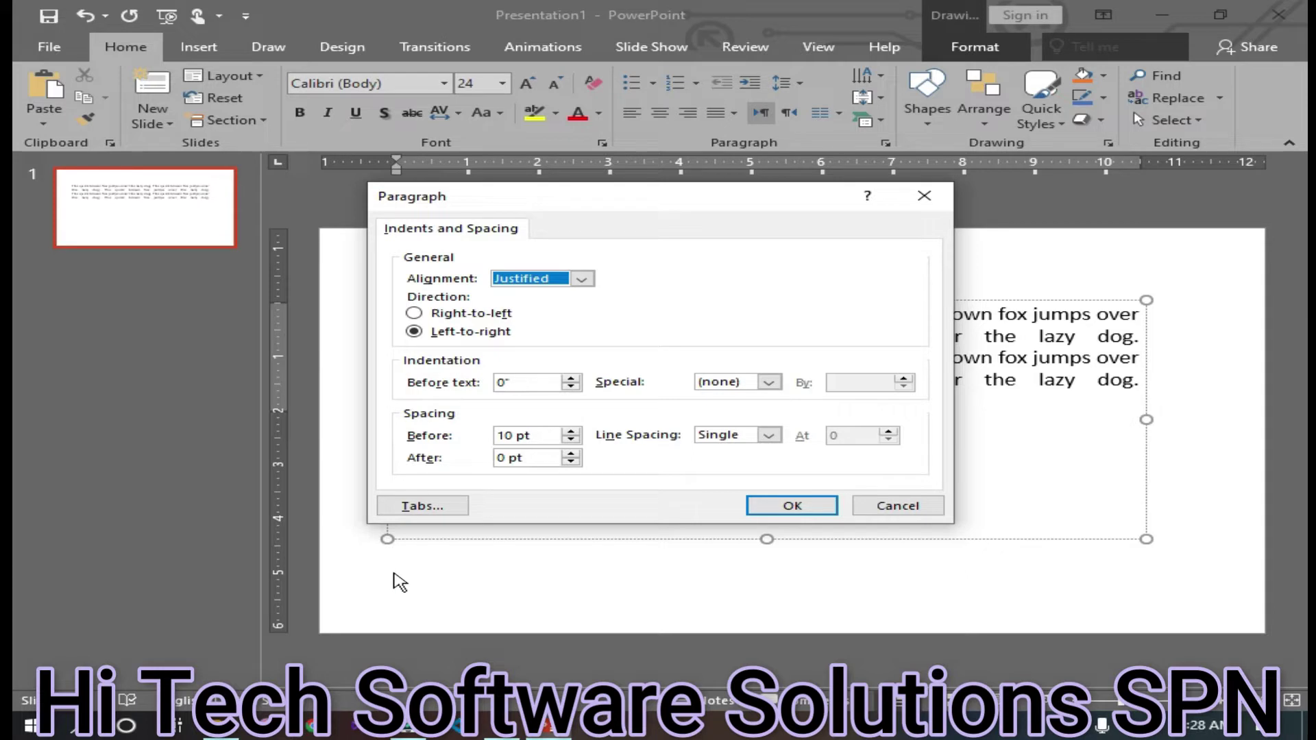
drag(670, 209, 613, 455)
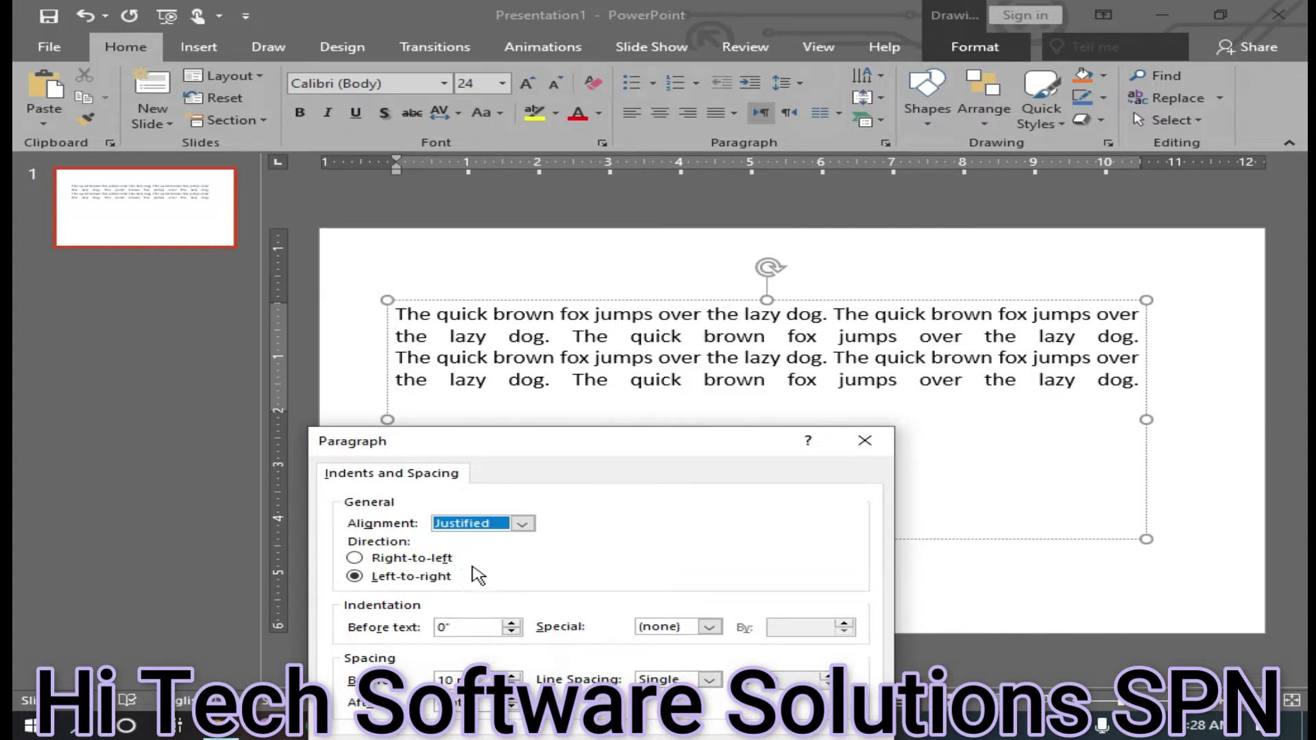
click(511, 624)
click(510, 623)
click(511, 623)
click(511, 623)
click(511, 623)
click(511, 623)
click(511, 623)
click(511, 623)
click(511, 623)
click(511, 623)
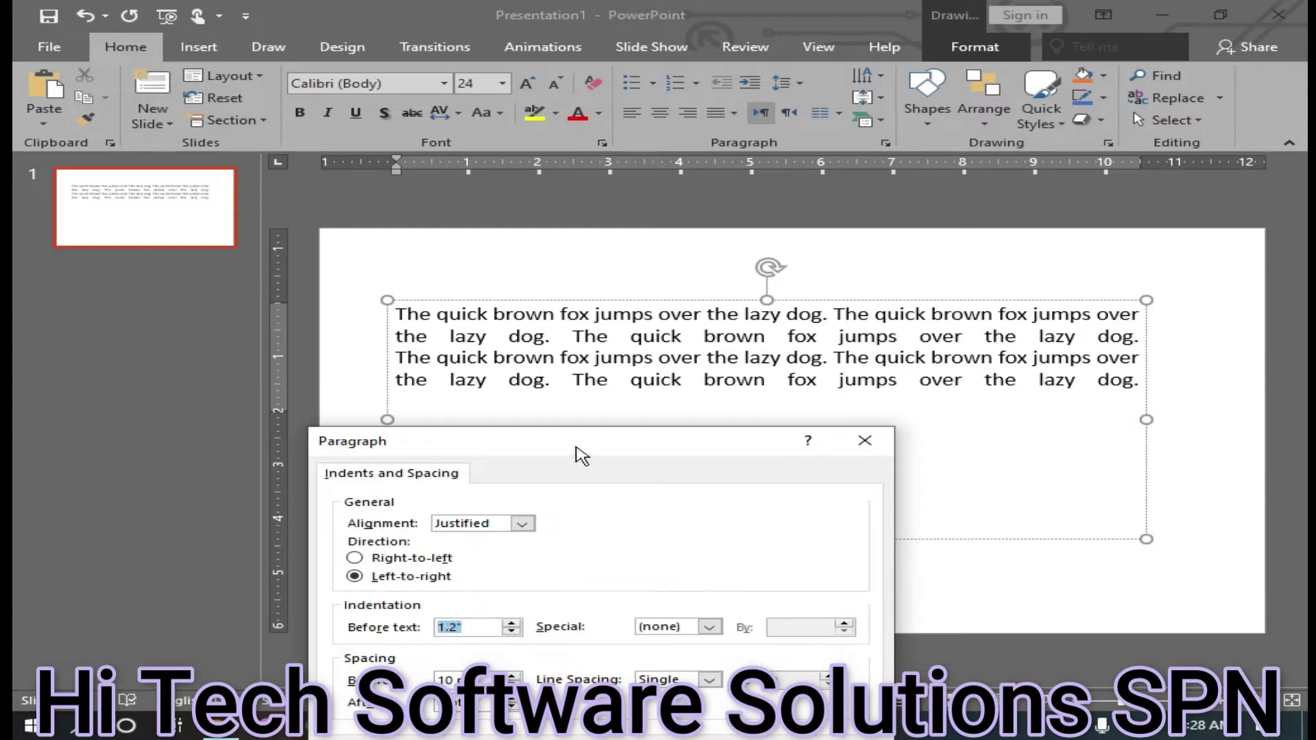
drag(581, 456, 567, 385)
click(713, 682)
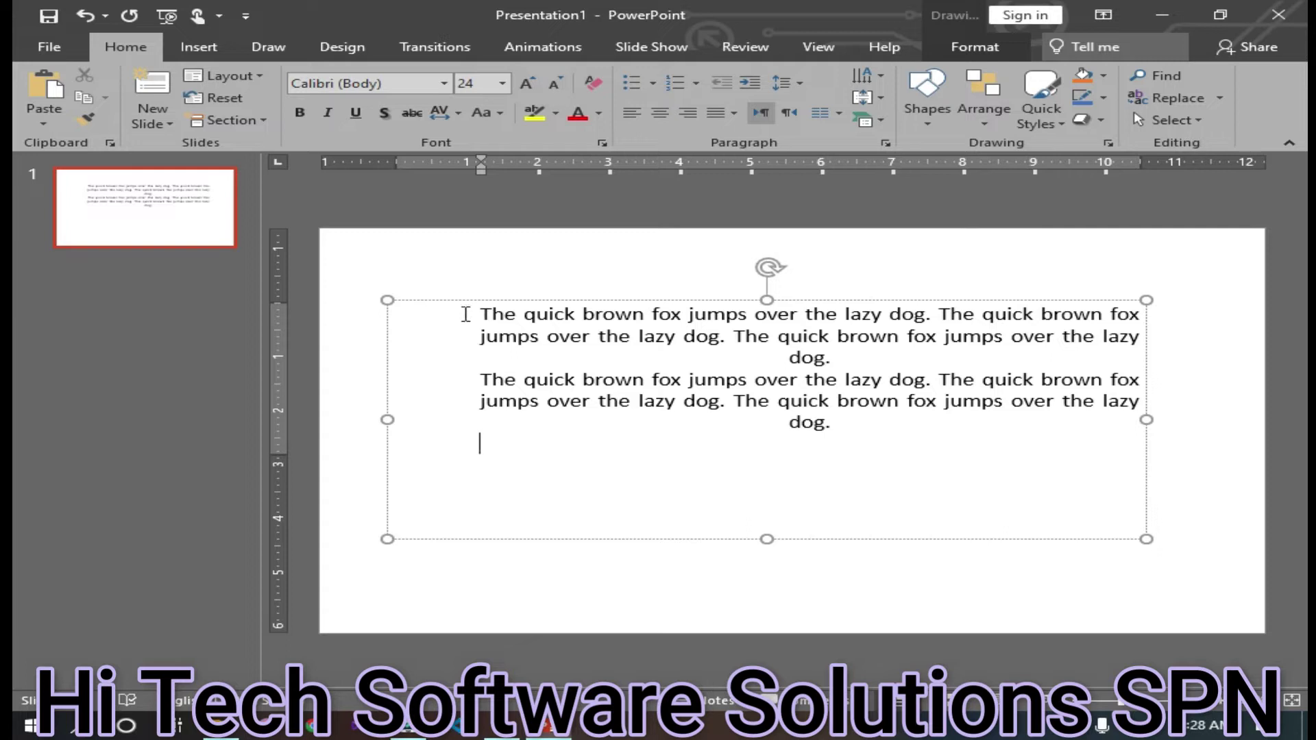
Step: Merge the two sample paragraphs into one by removing the break between them
click(588, 356)
click(480, 376)
key(BackSpace)
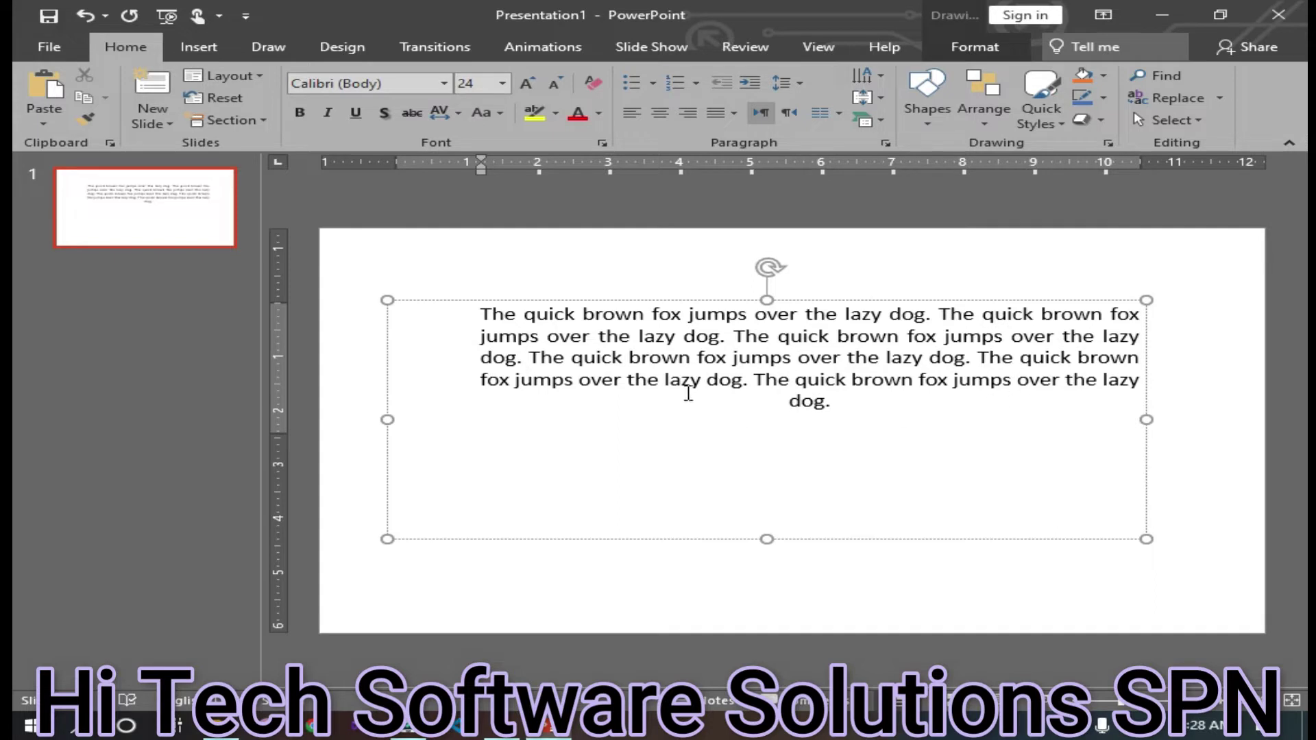
Step: Set the merged paragraph's indentation before text to 0" in the paragraph settings
click(517, 336)
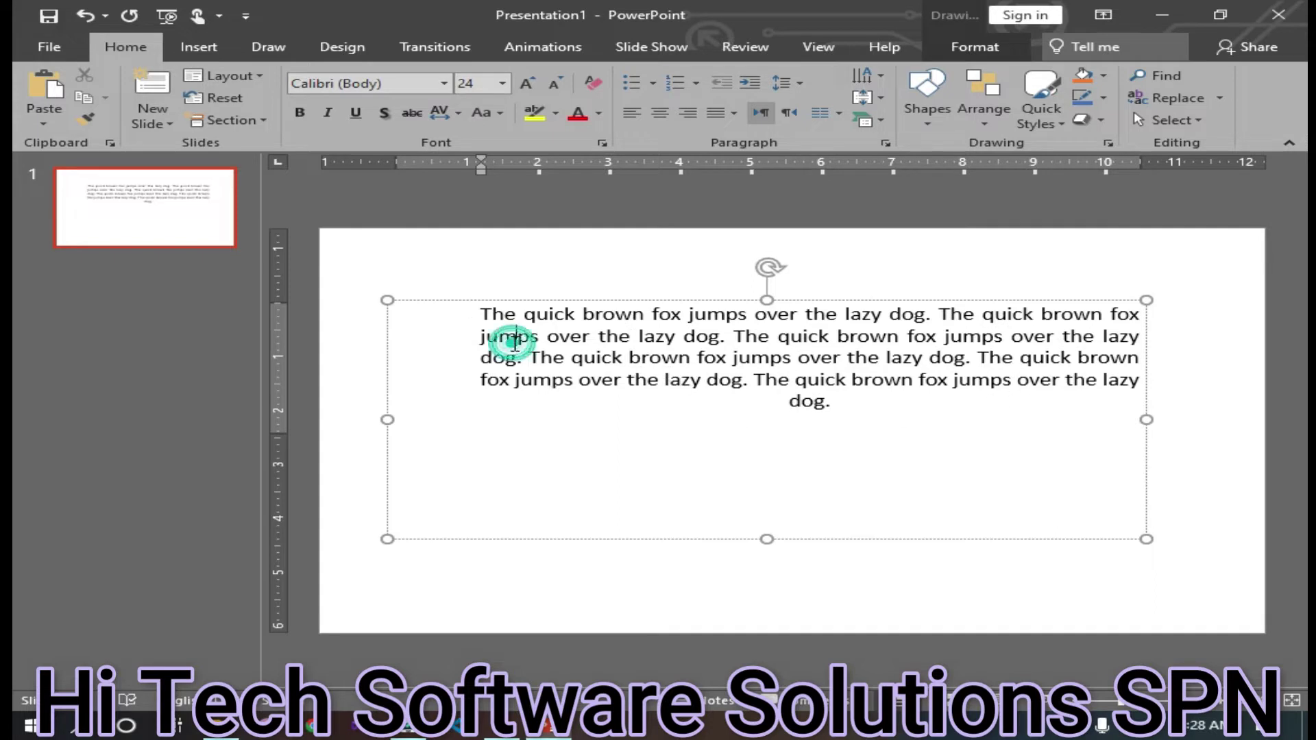
click(801, 84)
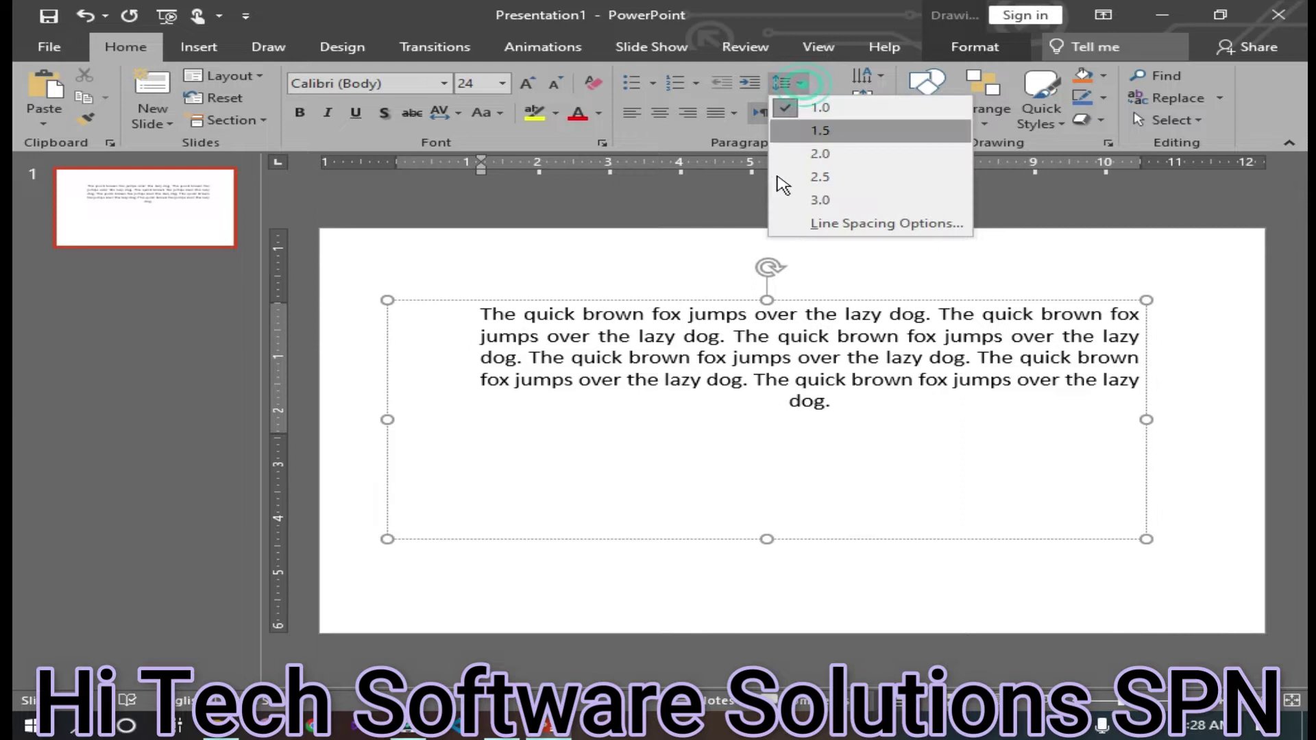
click(857, 223)
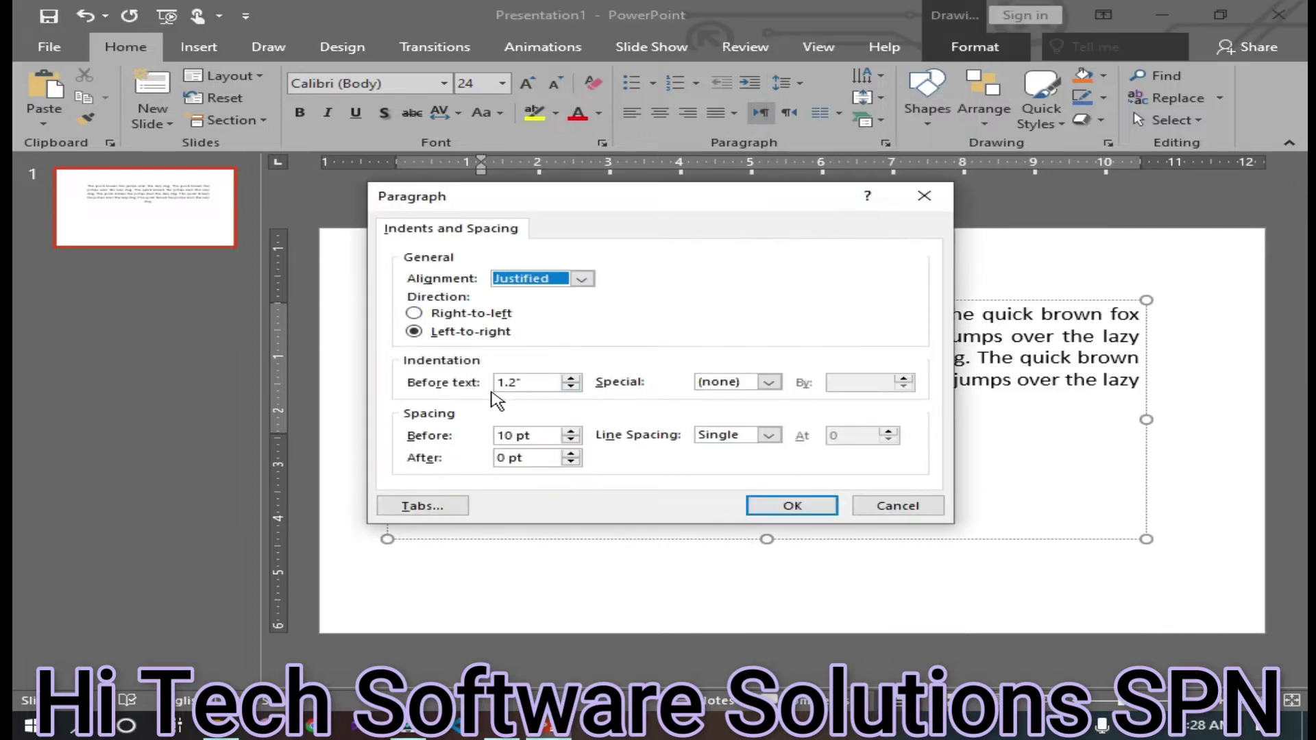
click(570, 386)
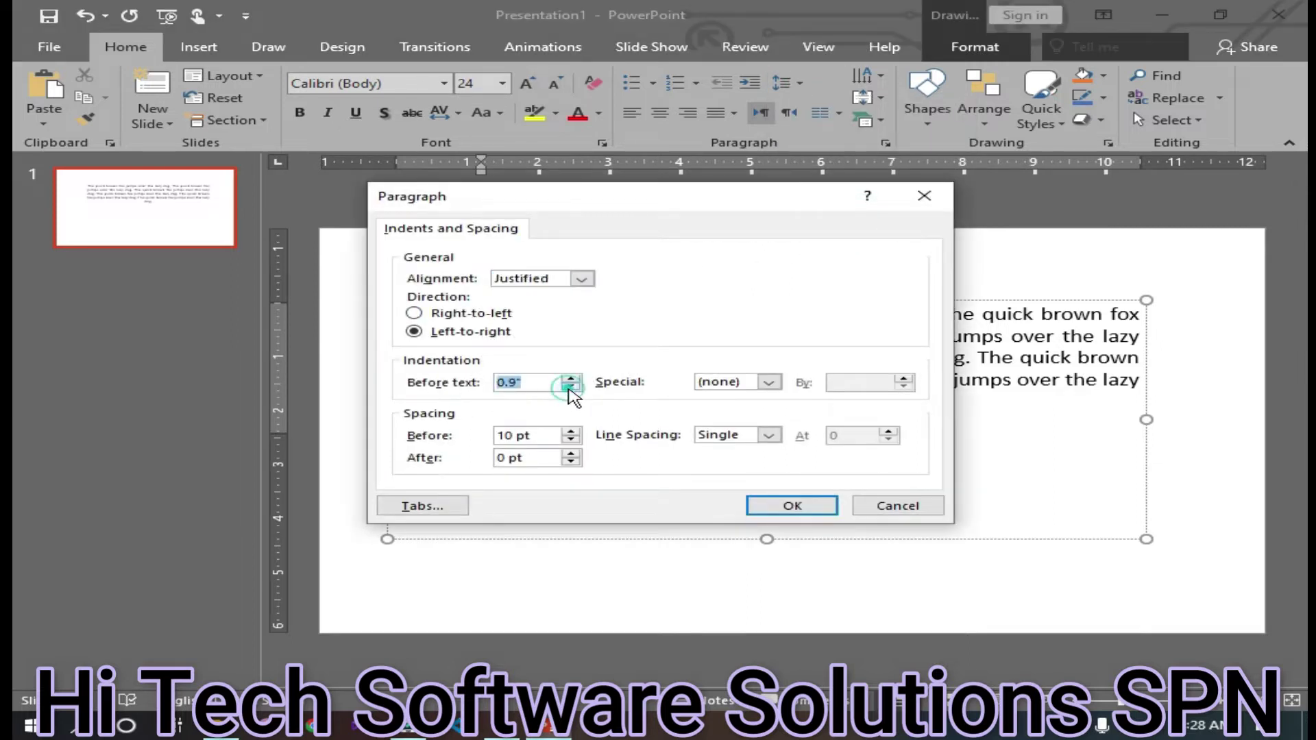
click(570, 387)
double_click(570, 387)
click(571, 387)
double_click(570, 386)
Step: Give the paragraph a First line special indent of 0.7" and apply the paragraph settings
click(777, 385)
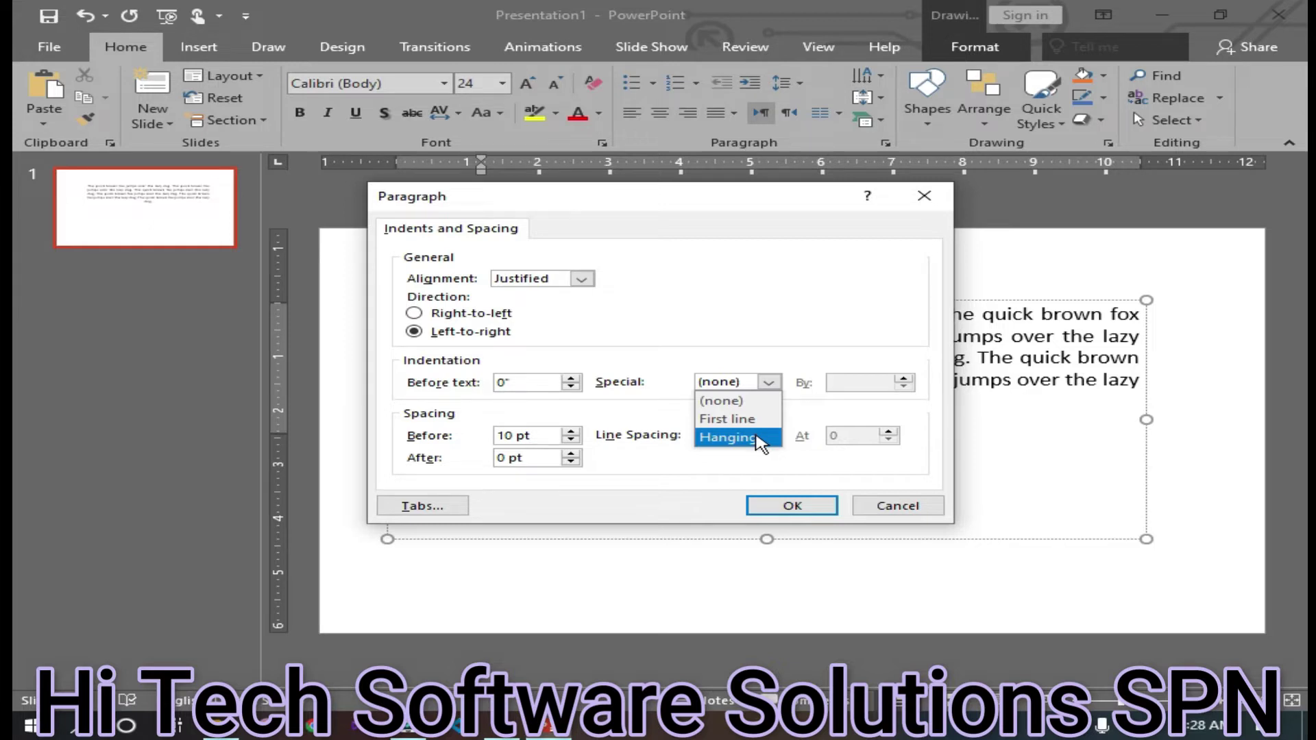
click(737, 420)
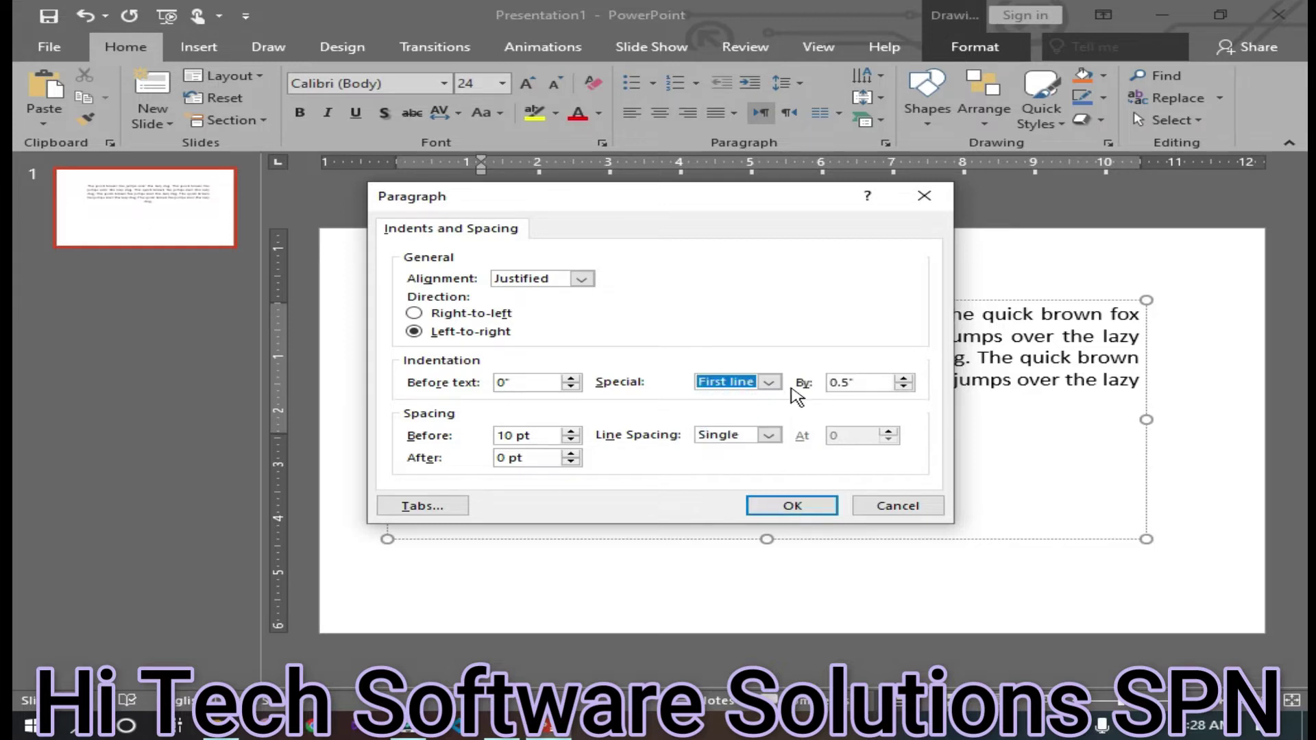
click(904, 379)
click(905, 379)
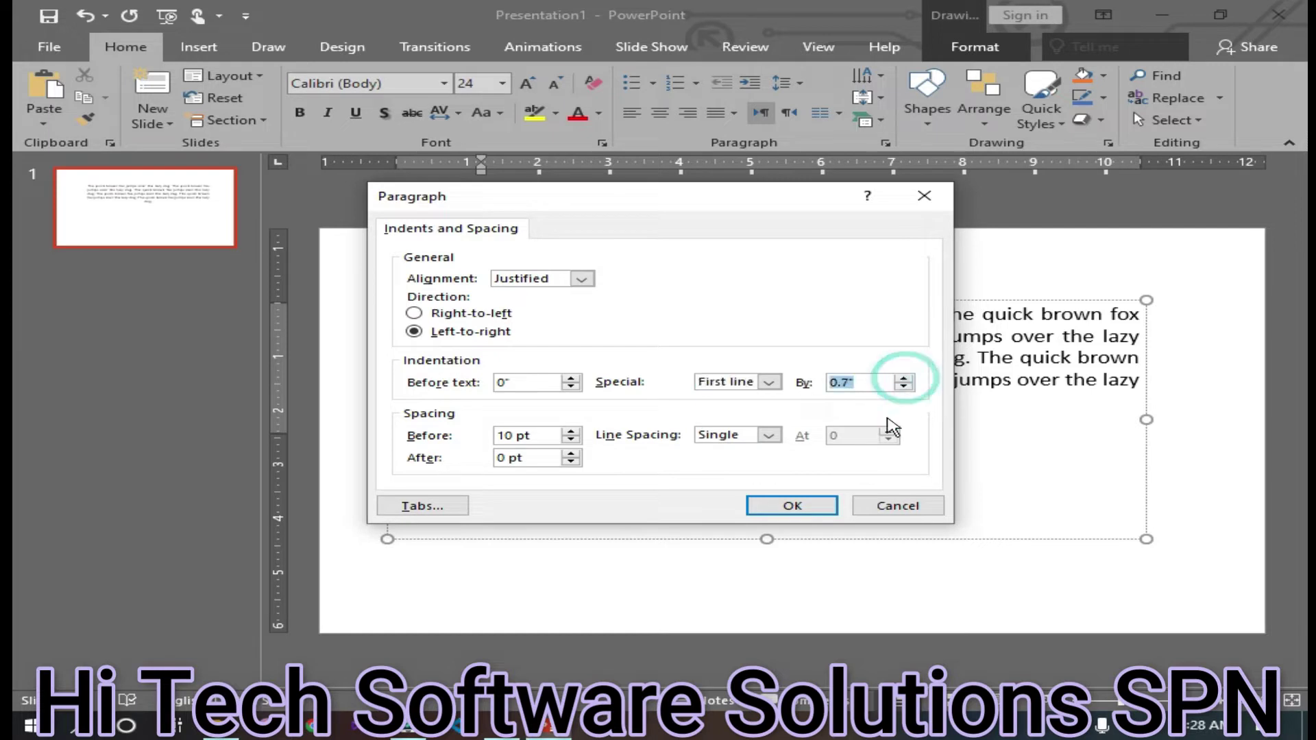
click(823, 507)
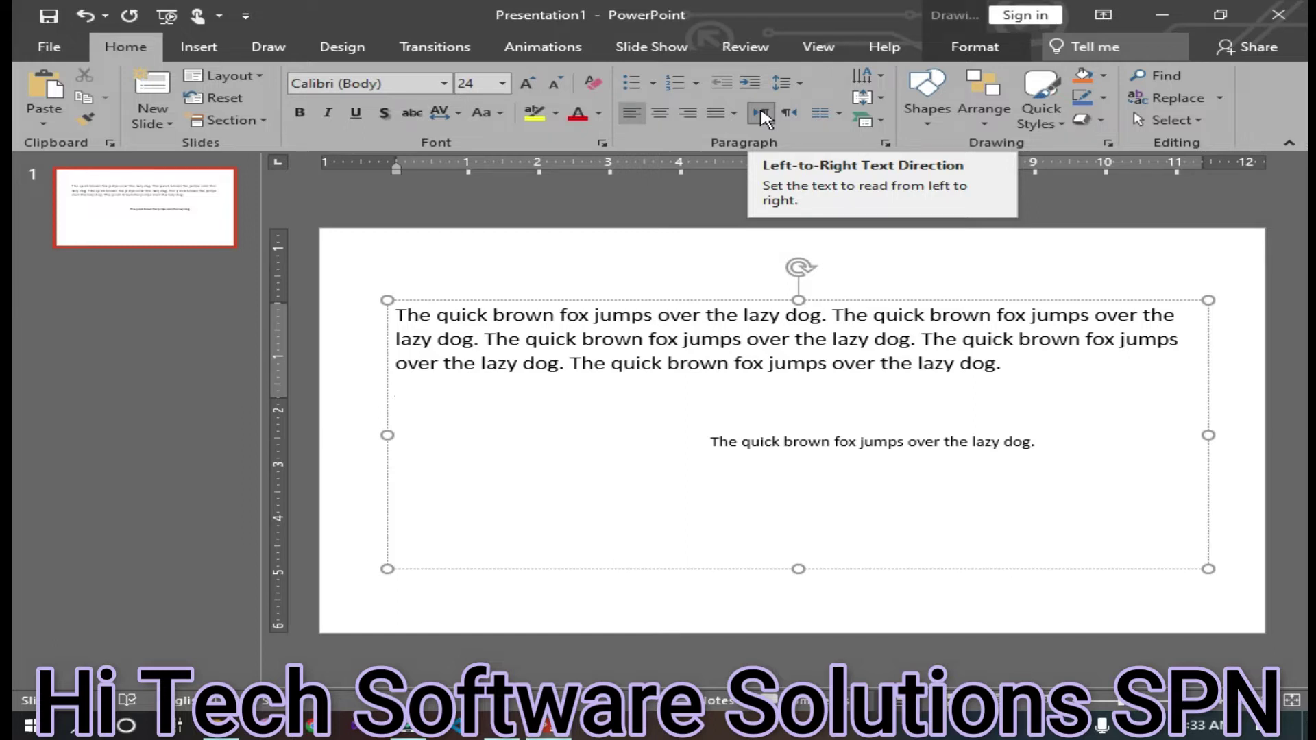
Step: Apply left-to-right text direction to the sample paragraph and switch it to right-to-left
click(762, 116)
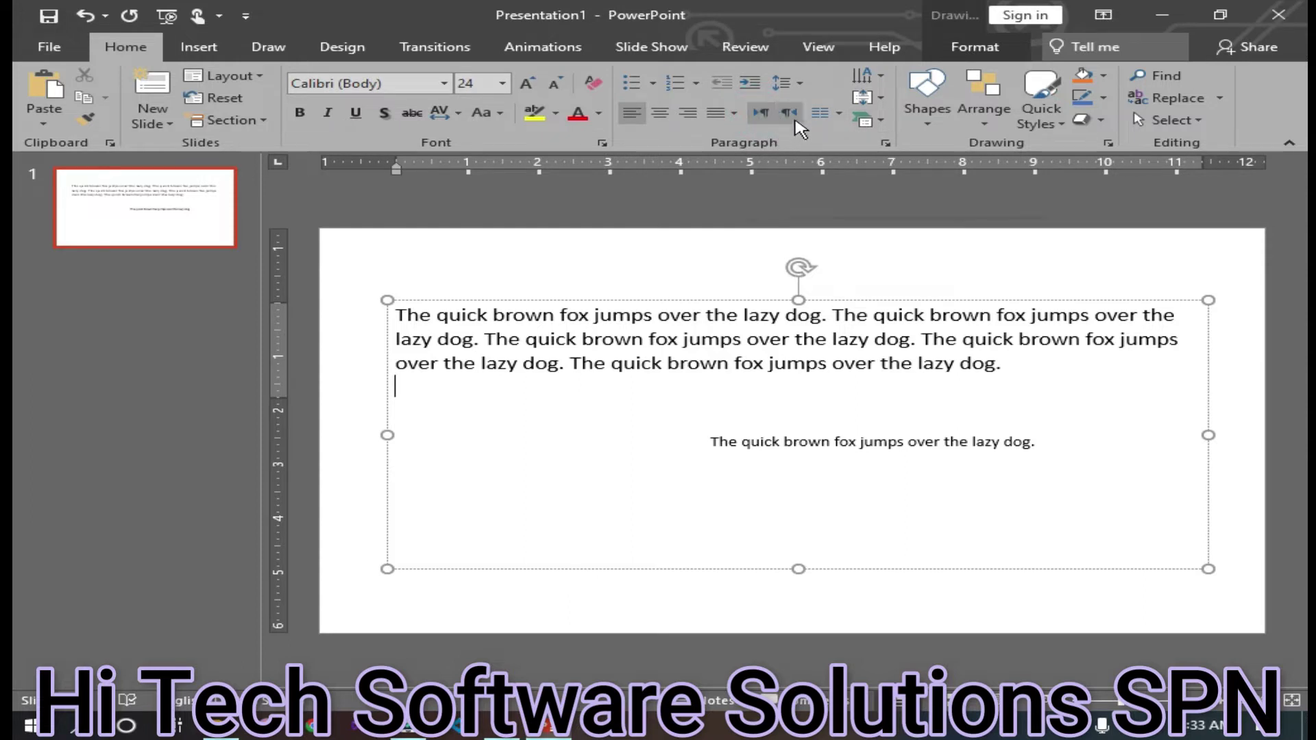
click(789, 113)
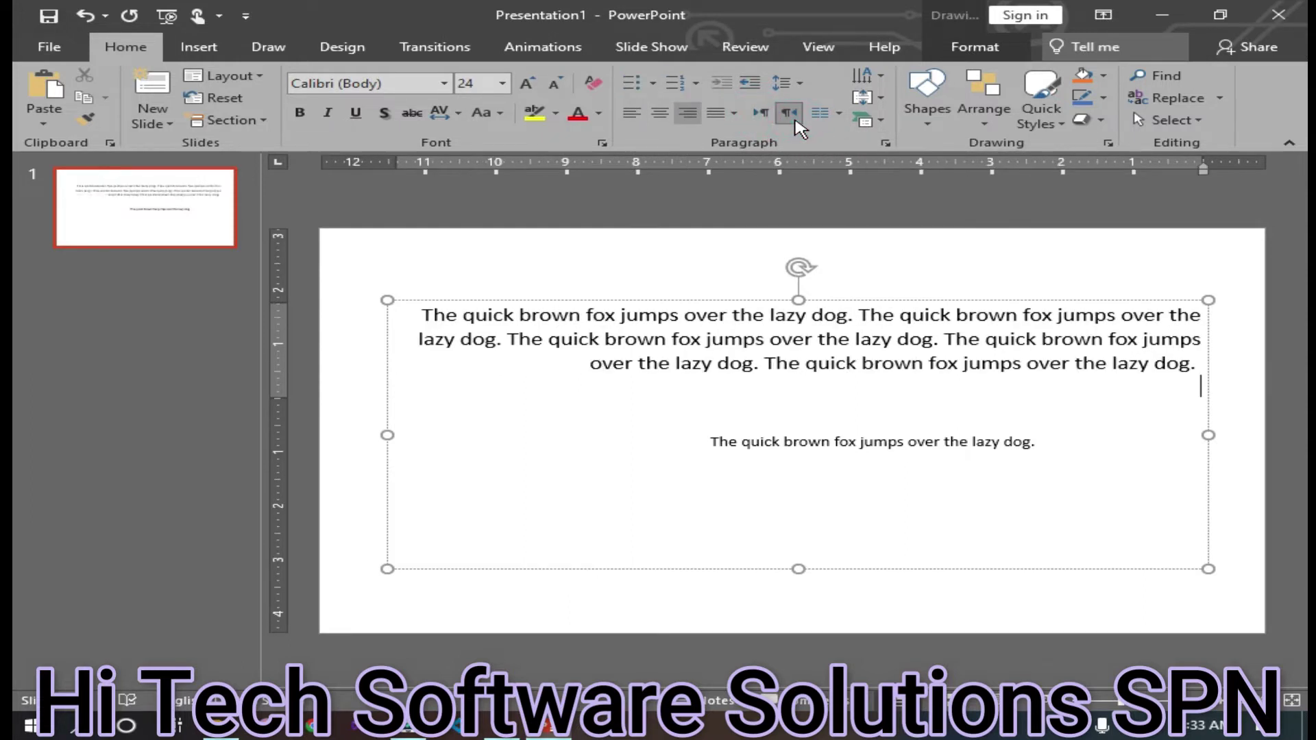
text(fdjgkhfhg)
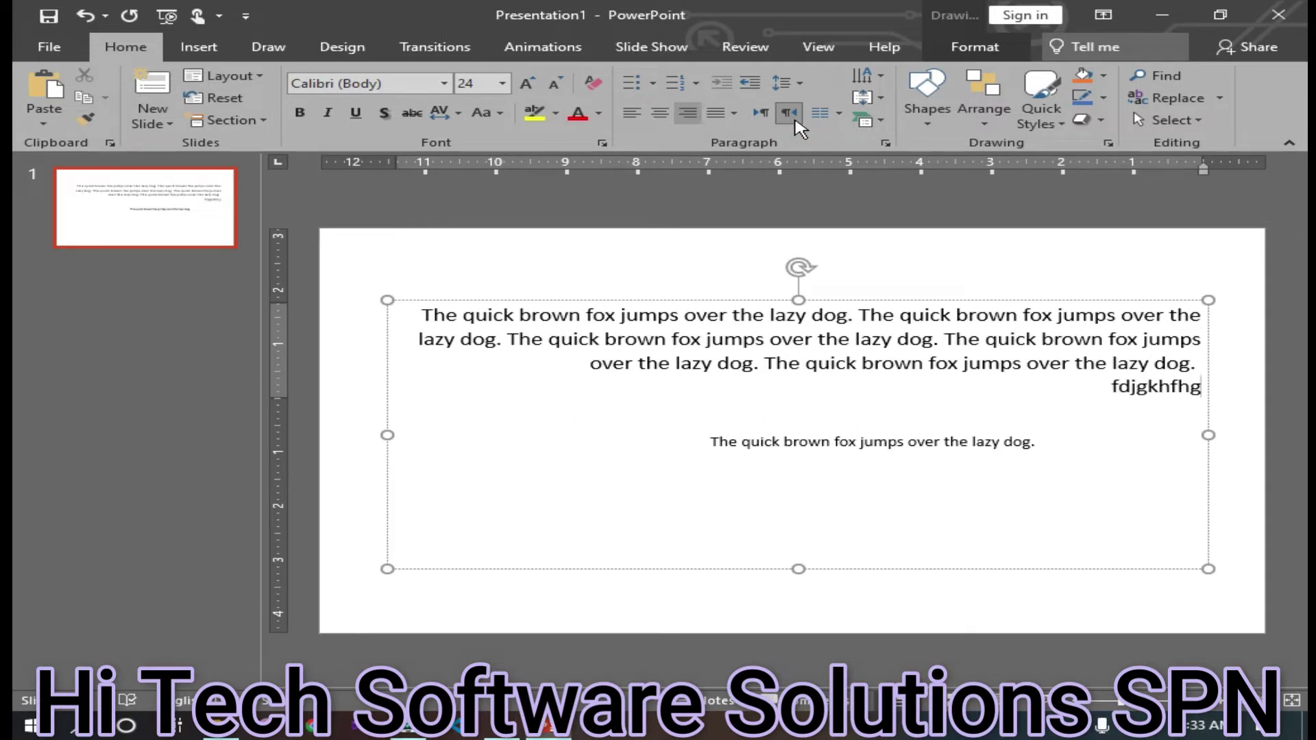
key(BackSpace)
key(BackSpace)
key(BackSpace)
key(BackSpace)
key(BackSpace)
key(BackSpace)
key(BackSpace)
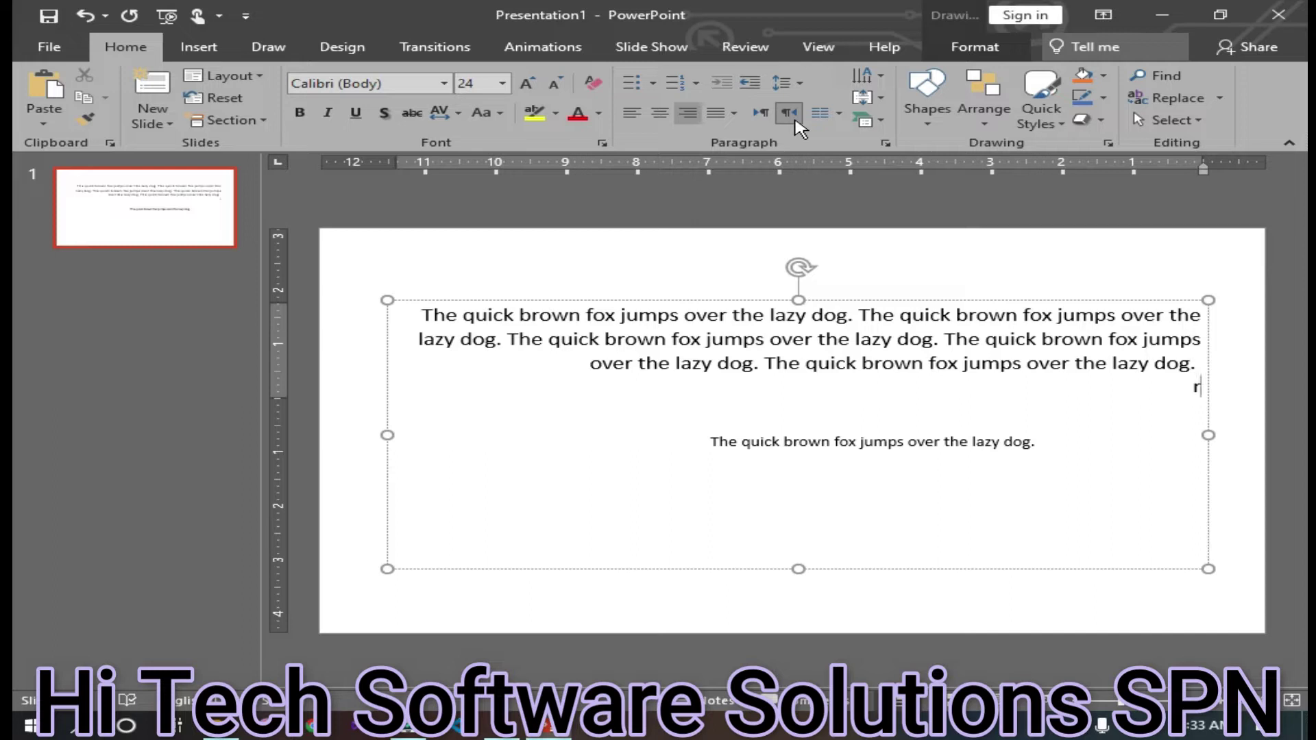
Step: Enter "Right to left" on the line below the sample paragraph
text(th )
text(to left)
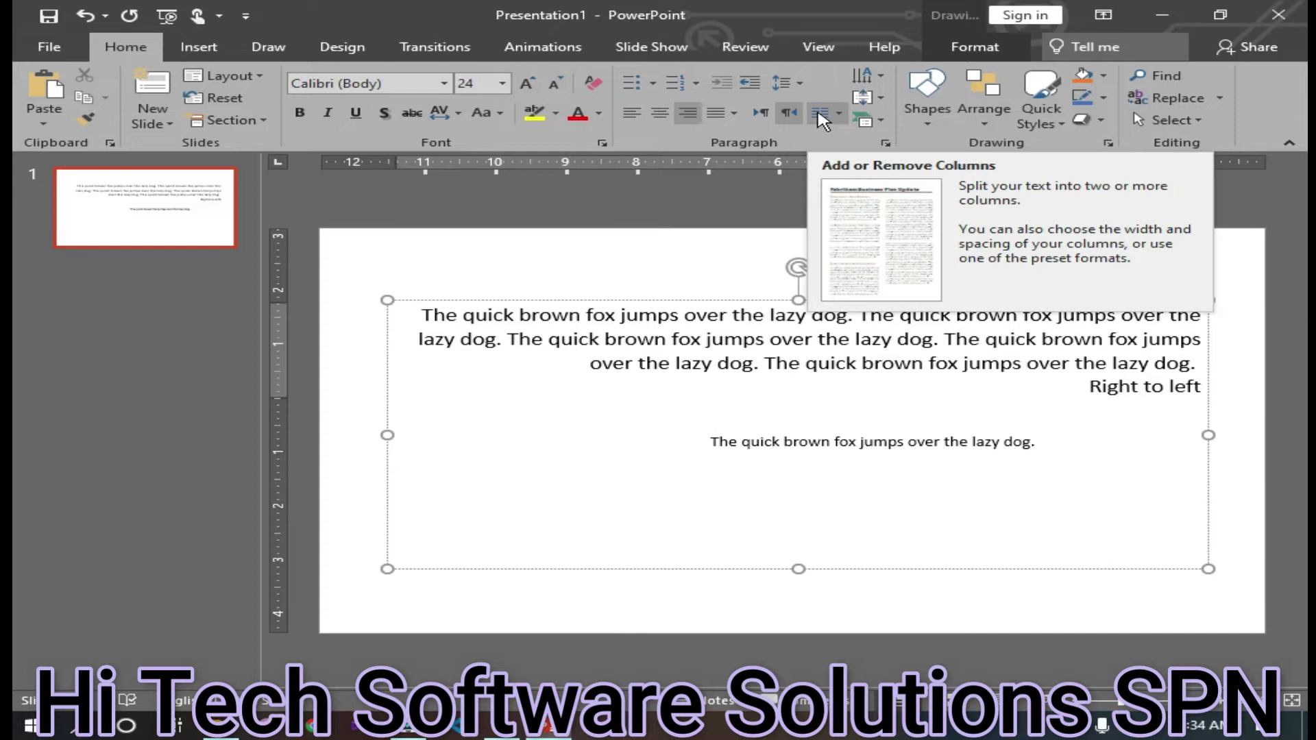
click(727, 466)
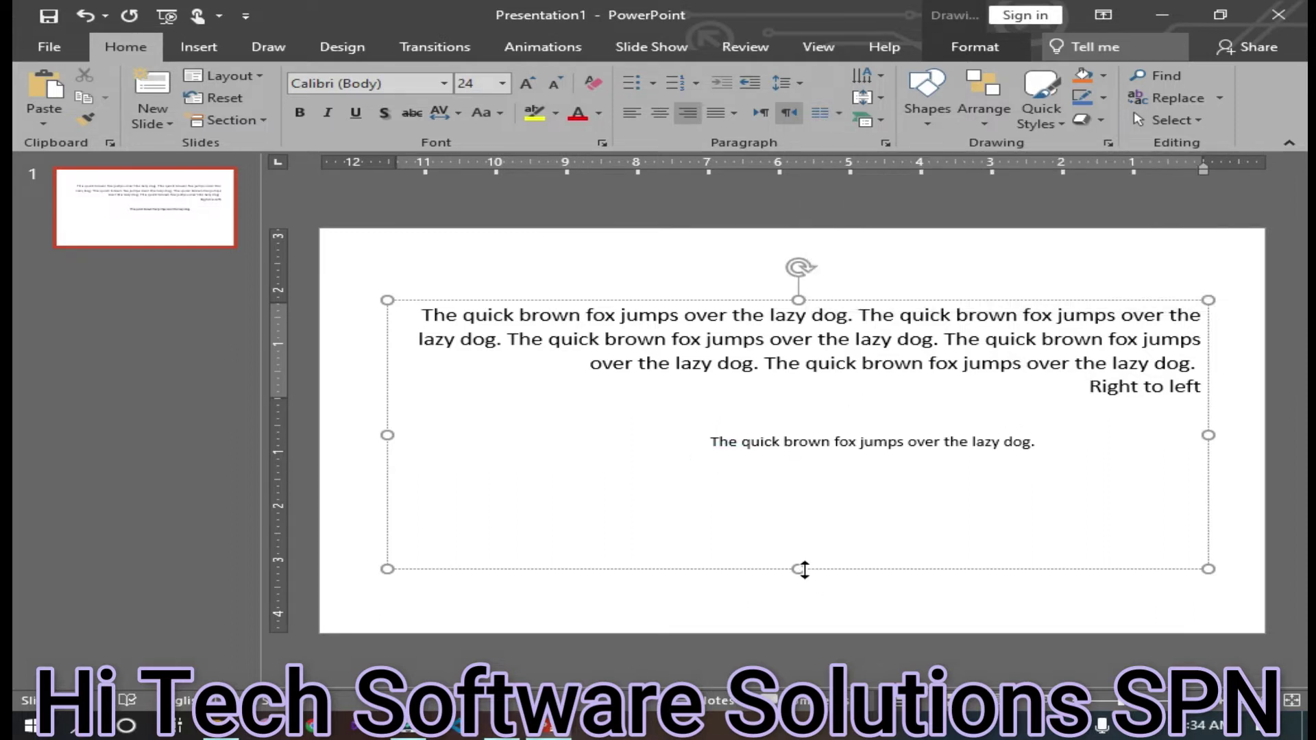
Step: Shorten the main text box to just below its last line and move the single-sentence text box to the slide's lower edge
drag(804, 569, 819, 391)
click(826, 422)
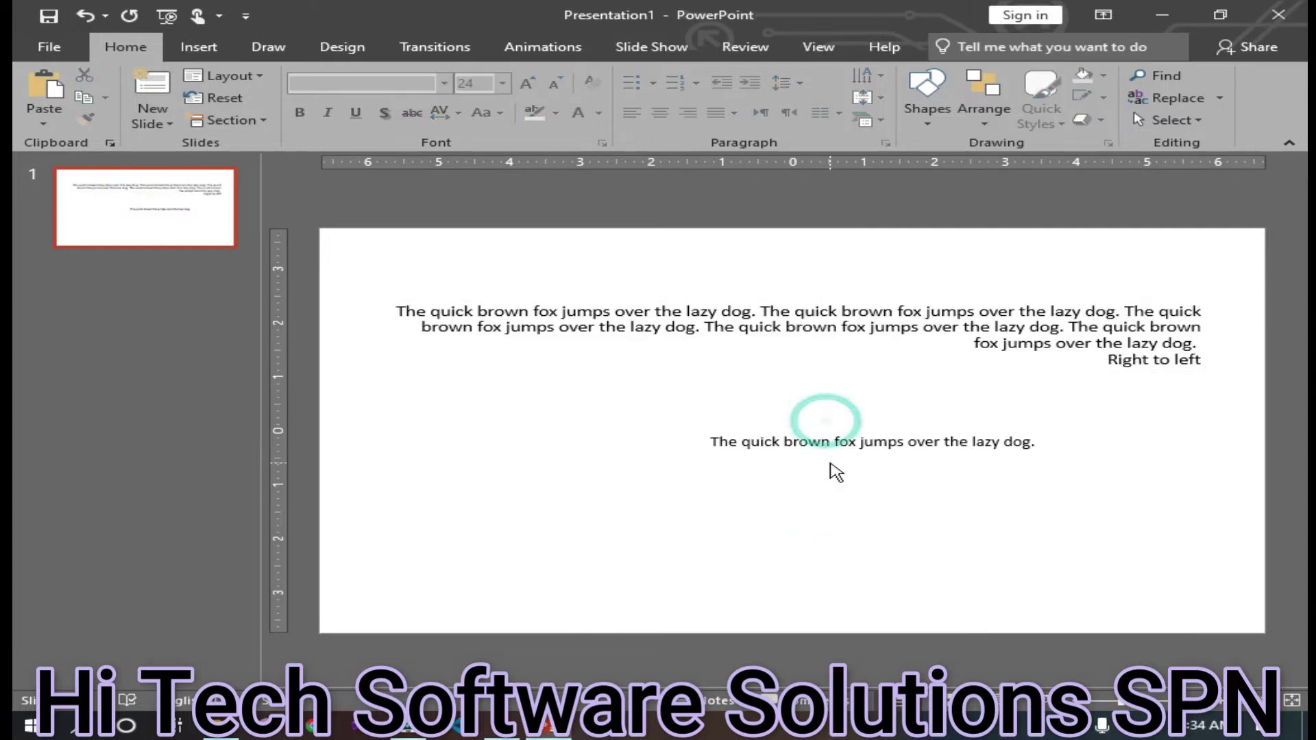
click(829, 444)
drag(829, 452, 784, 626)
Step: Left-align the sample text in the main text box and lay it out in three columns
click(698, 335)
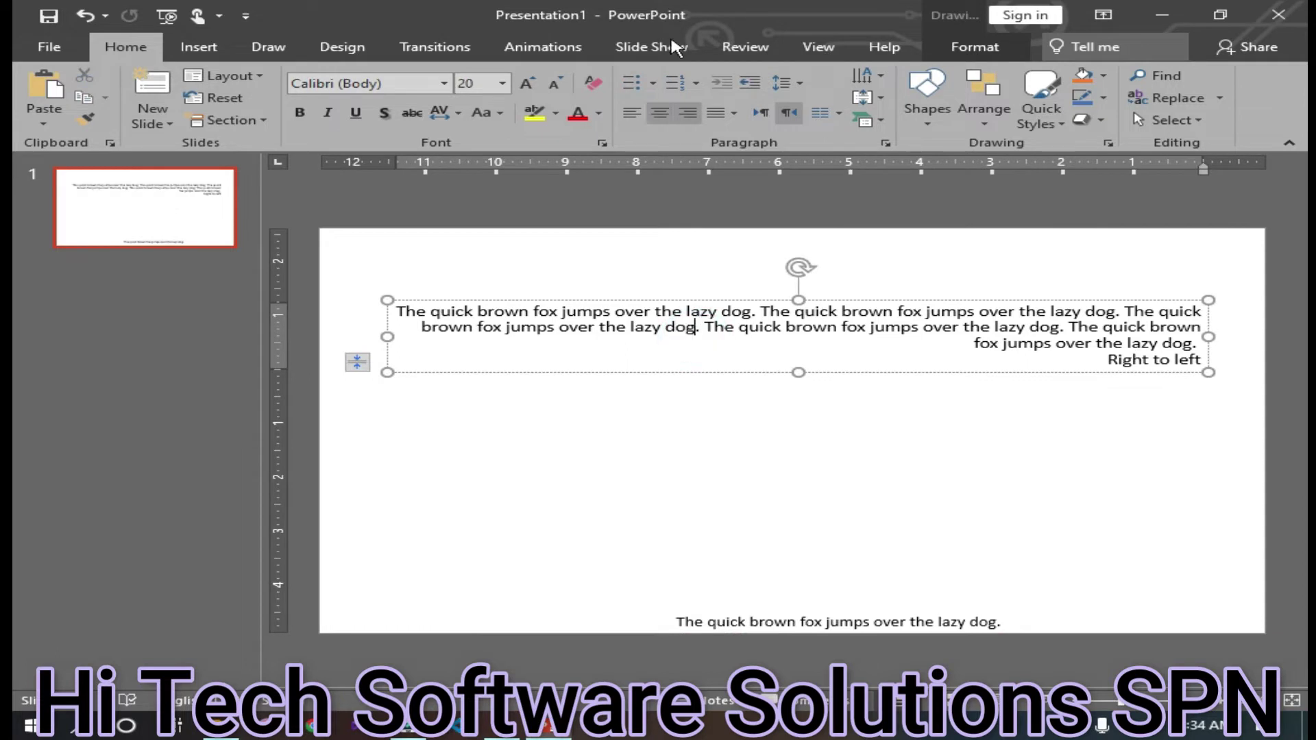
click(822, 115)
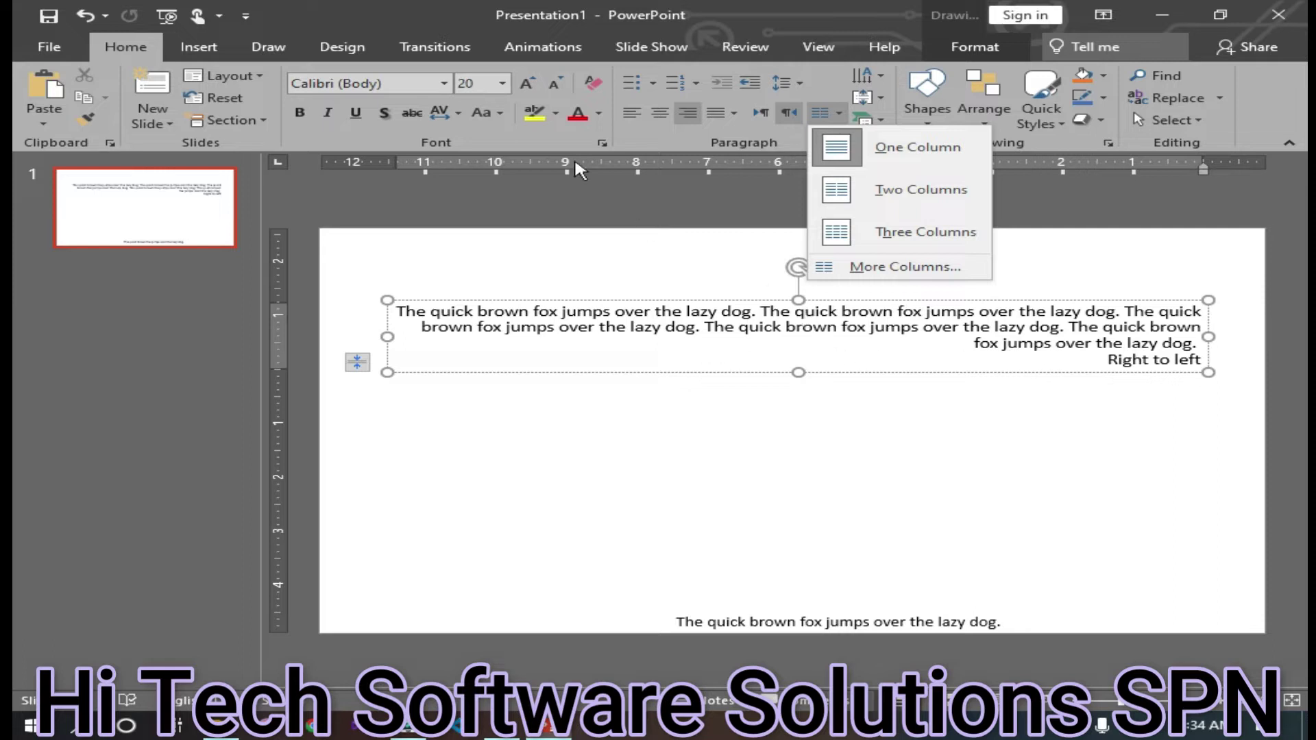
click(633, 116)
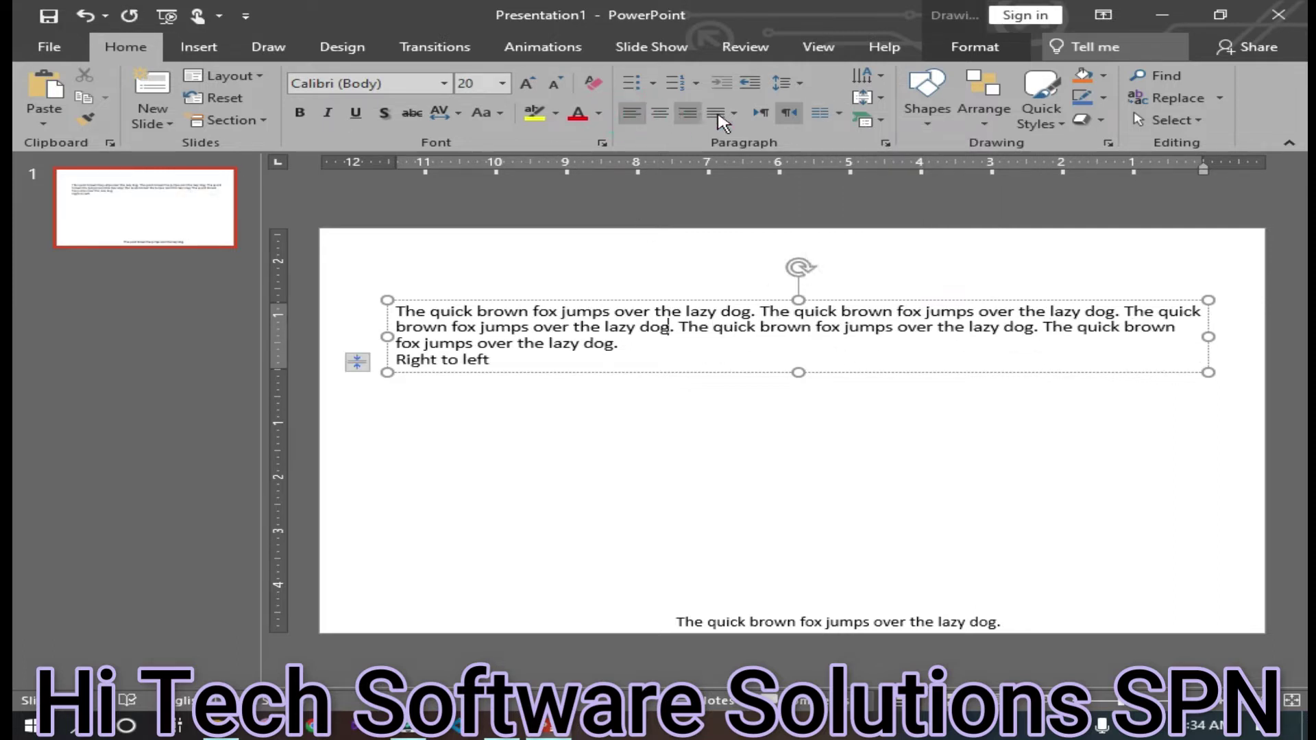
click(841, 116)
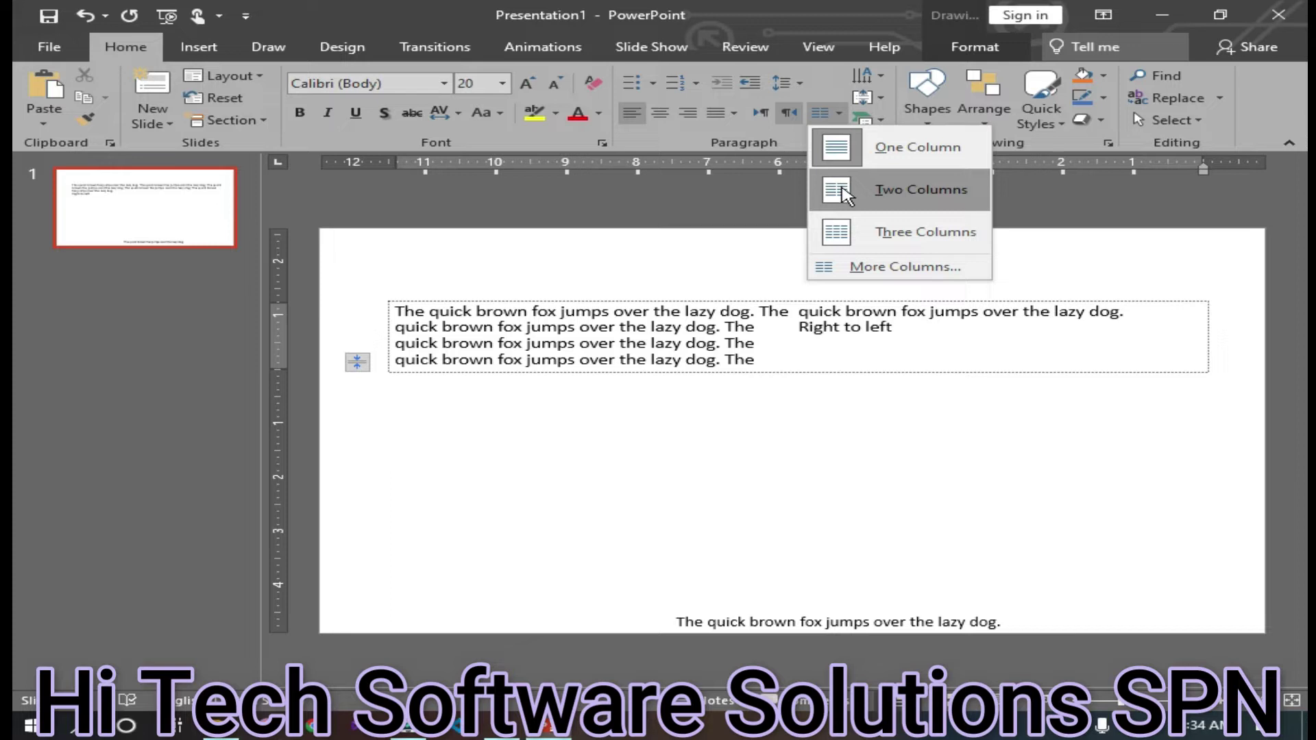
click(855, 230)
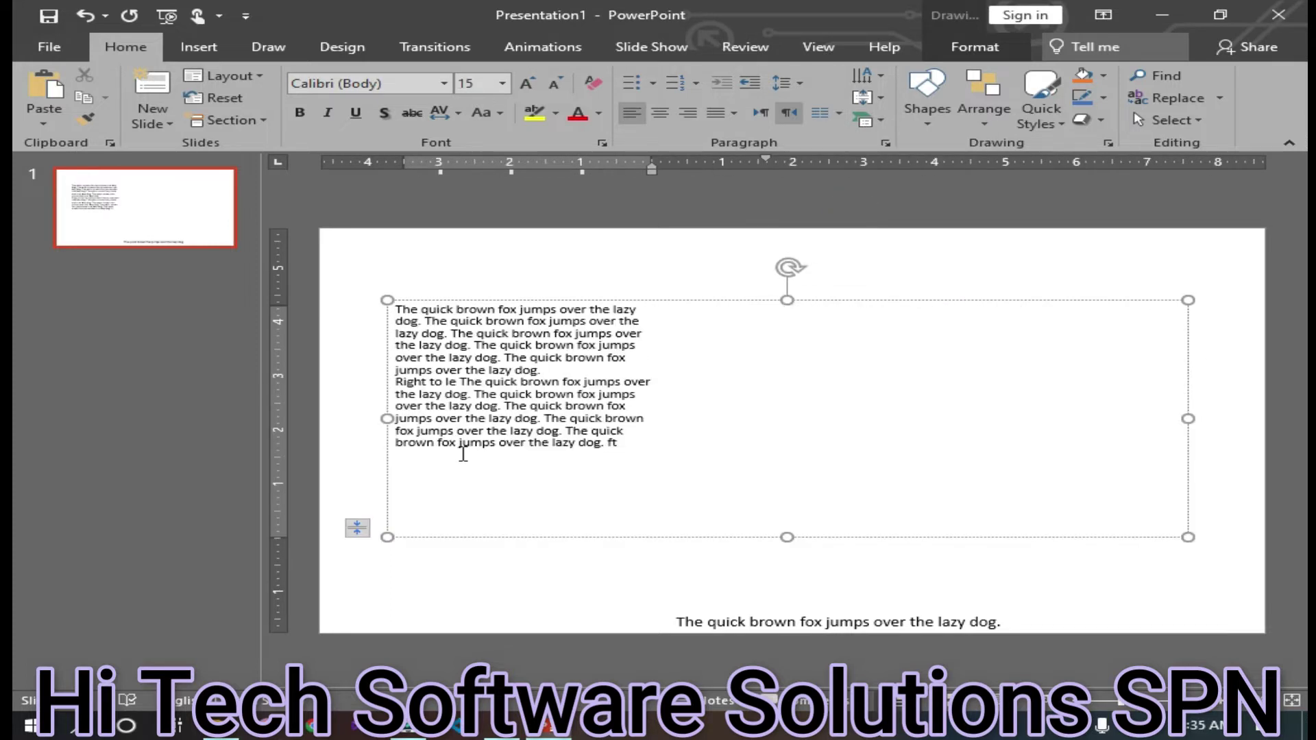
Step: Delete all the text in the three-column text box
key(ctrl+a)
key(Delete)
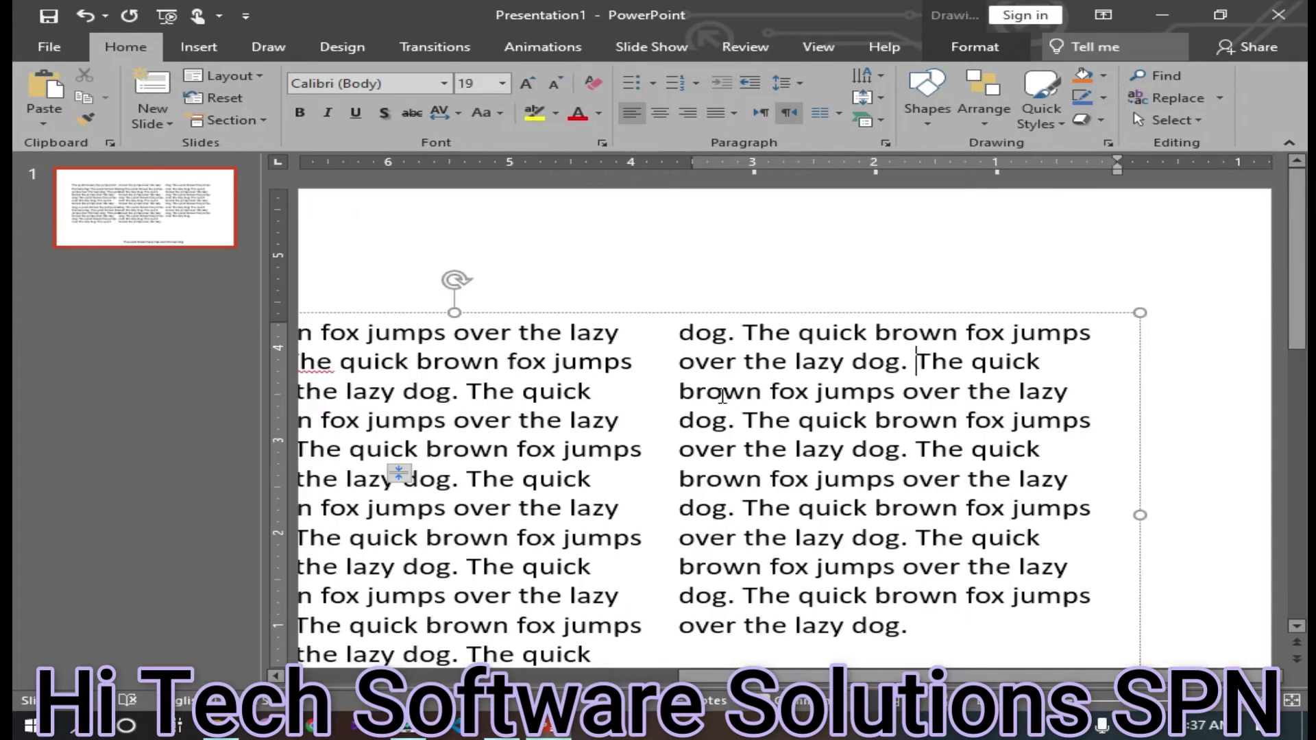
Step: Justify all the sample text in the three-column text box
scroll(576, 451, down, 5)
scroll(638, 461, up, 3)
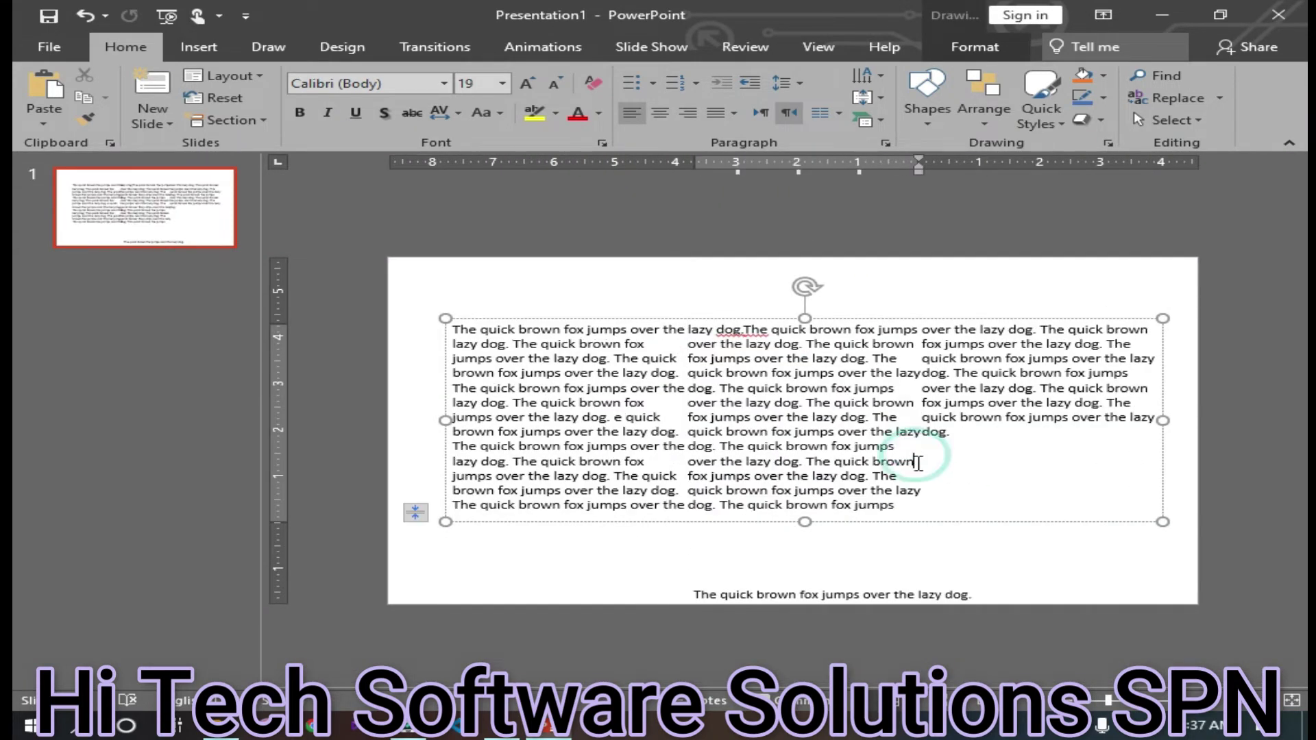
key(ctrl+a)
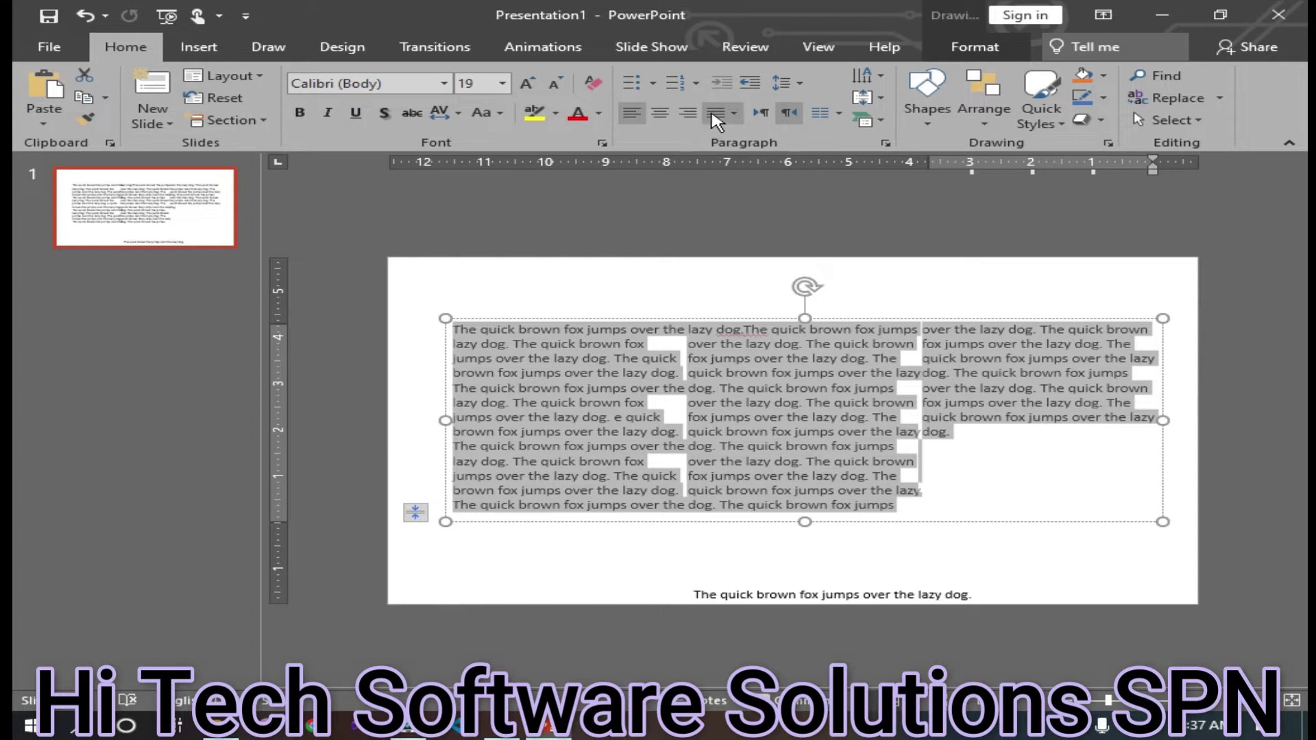
click(734, 113)
click(749, 141)
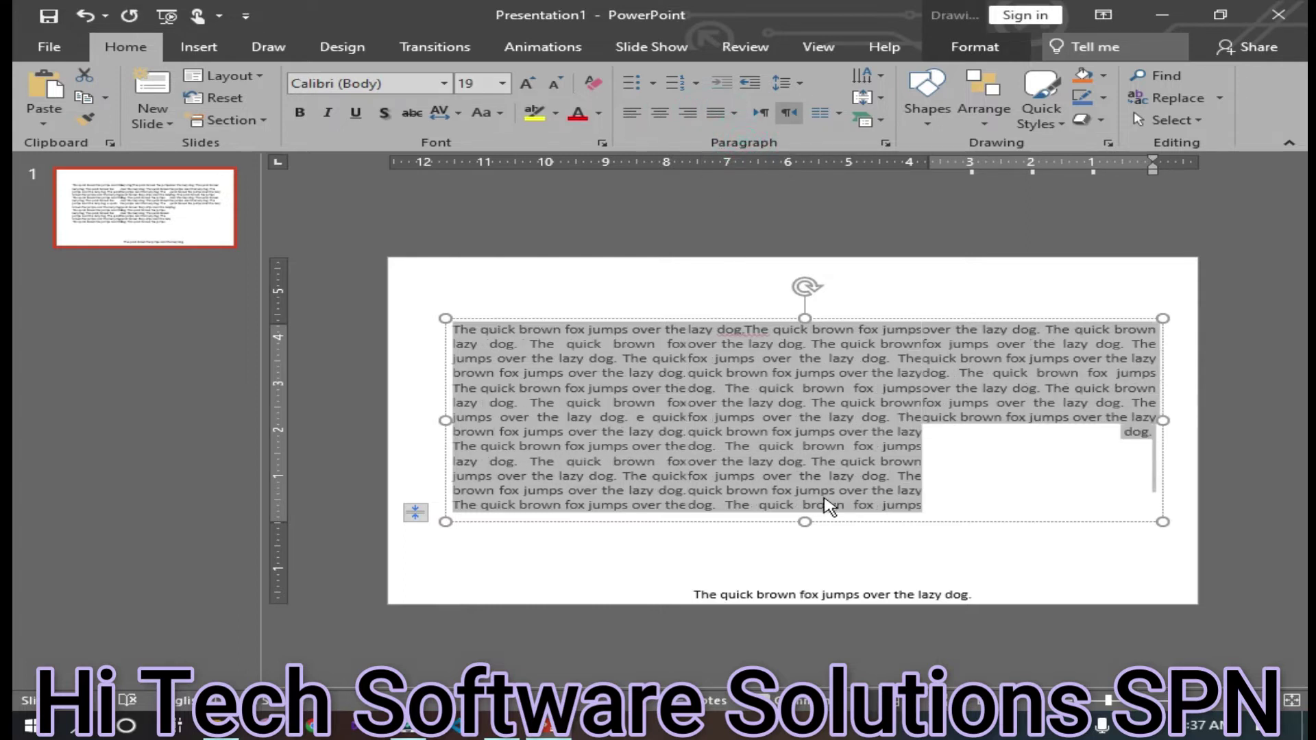
click(963, 456)
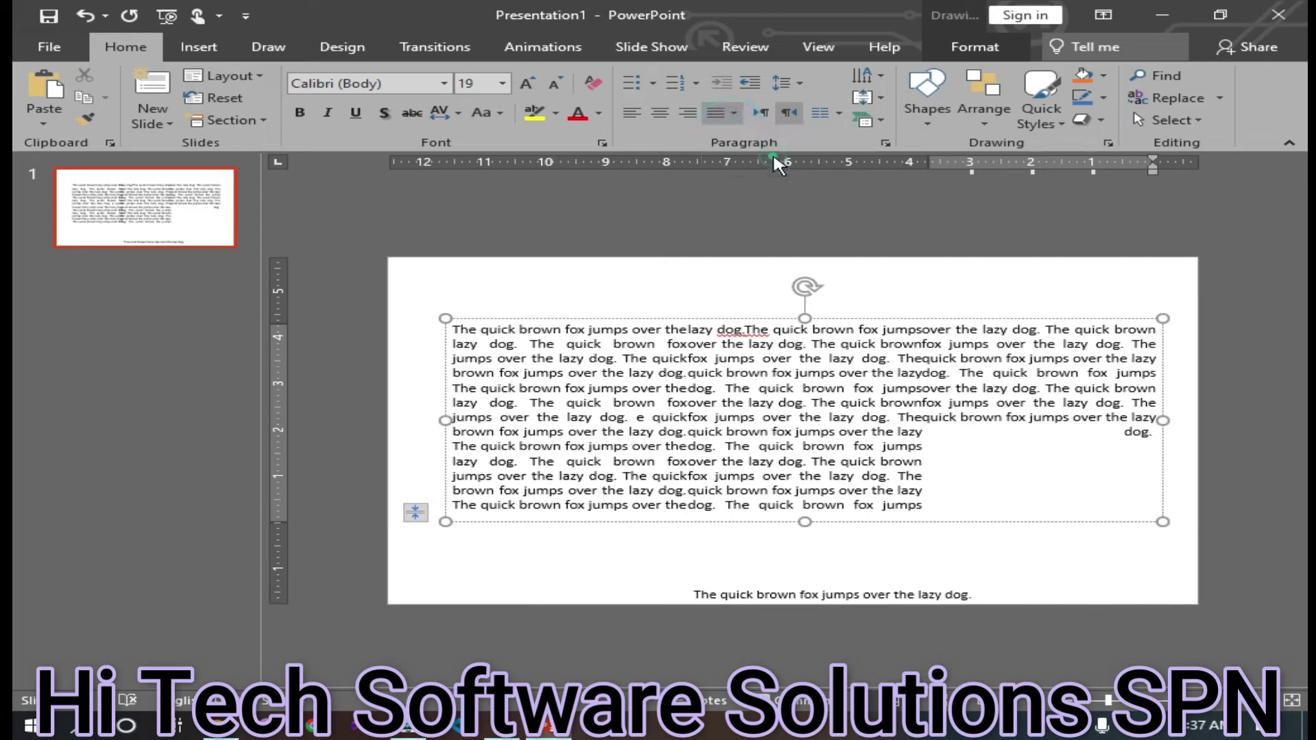
Step: Set all the text in the three-column text box back to left alignment
key(ctrl+a)
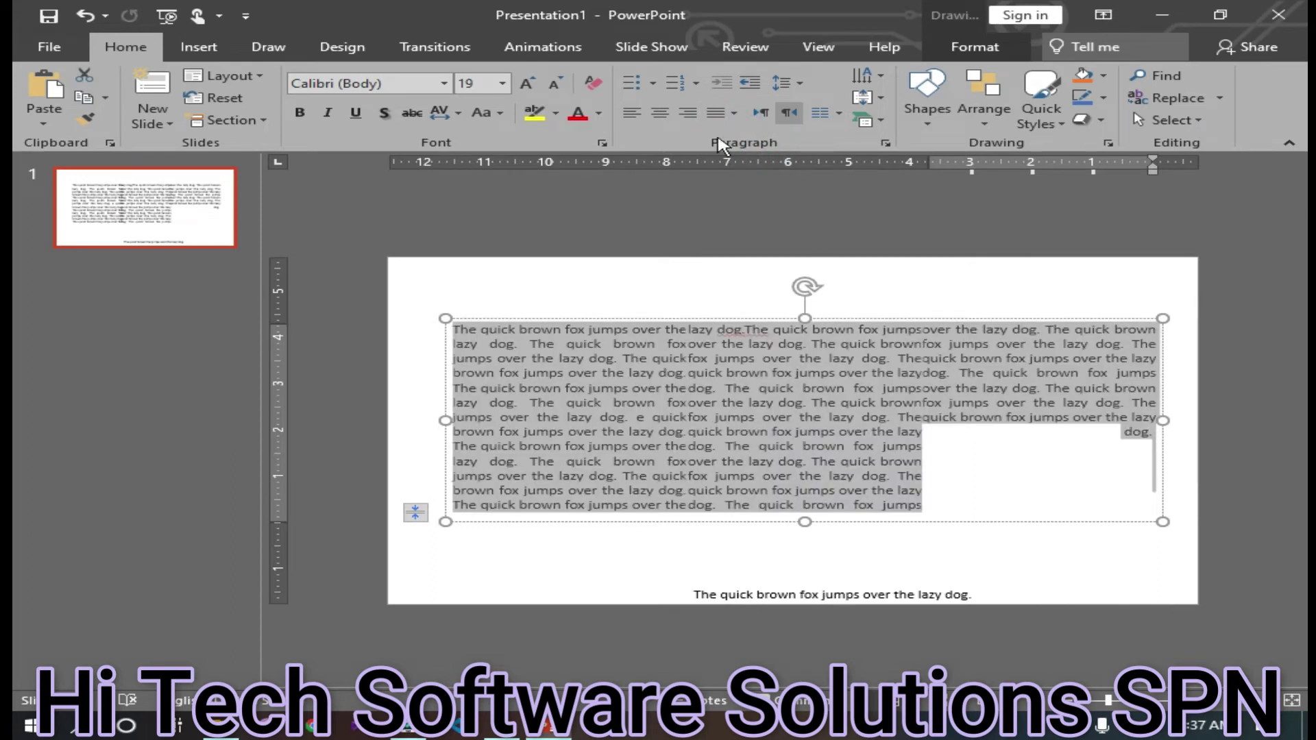
click(734, 124)
click(770, 156)
click(632, 113)
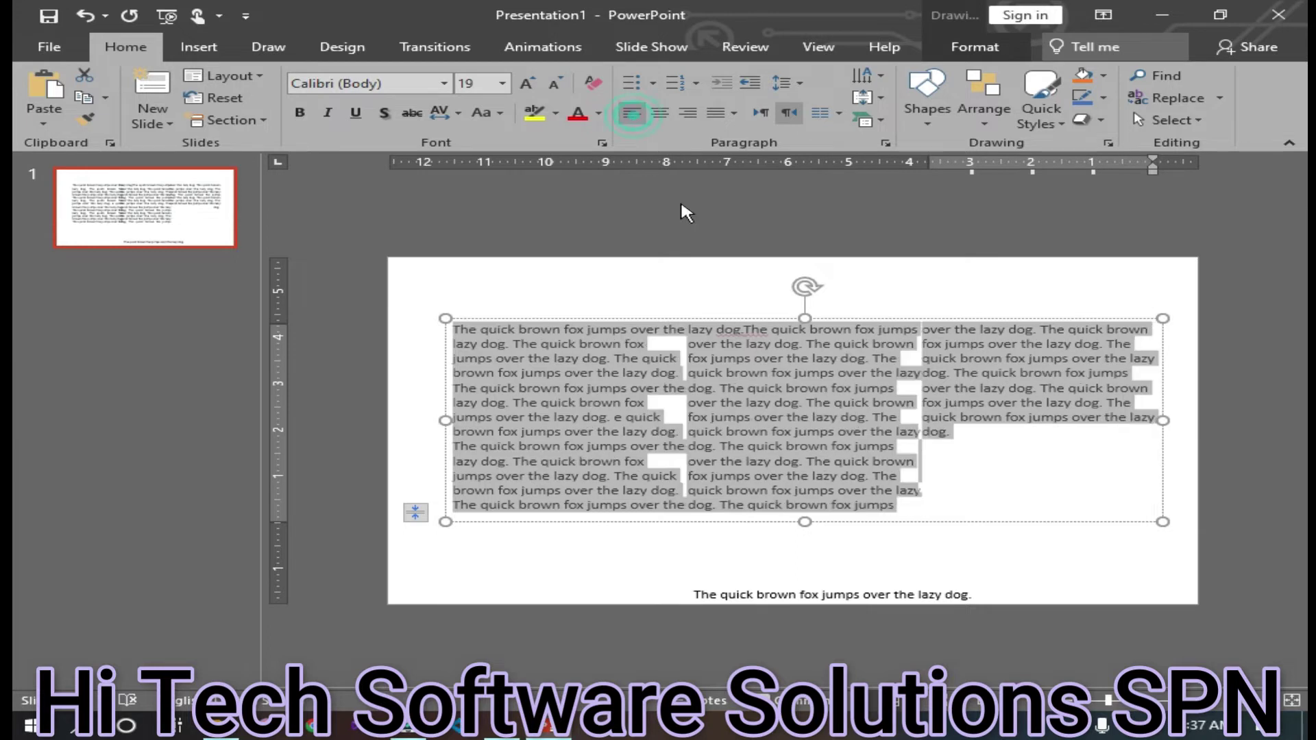
click(985, 474)
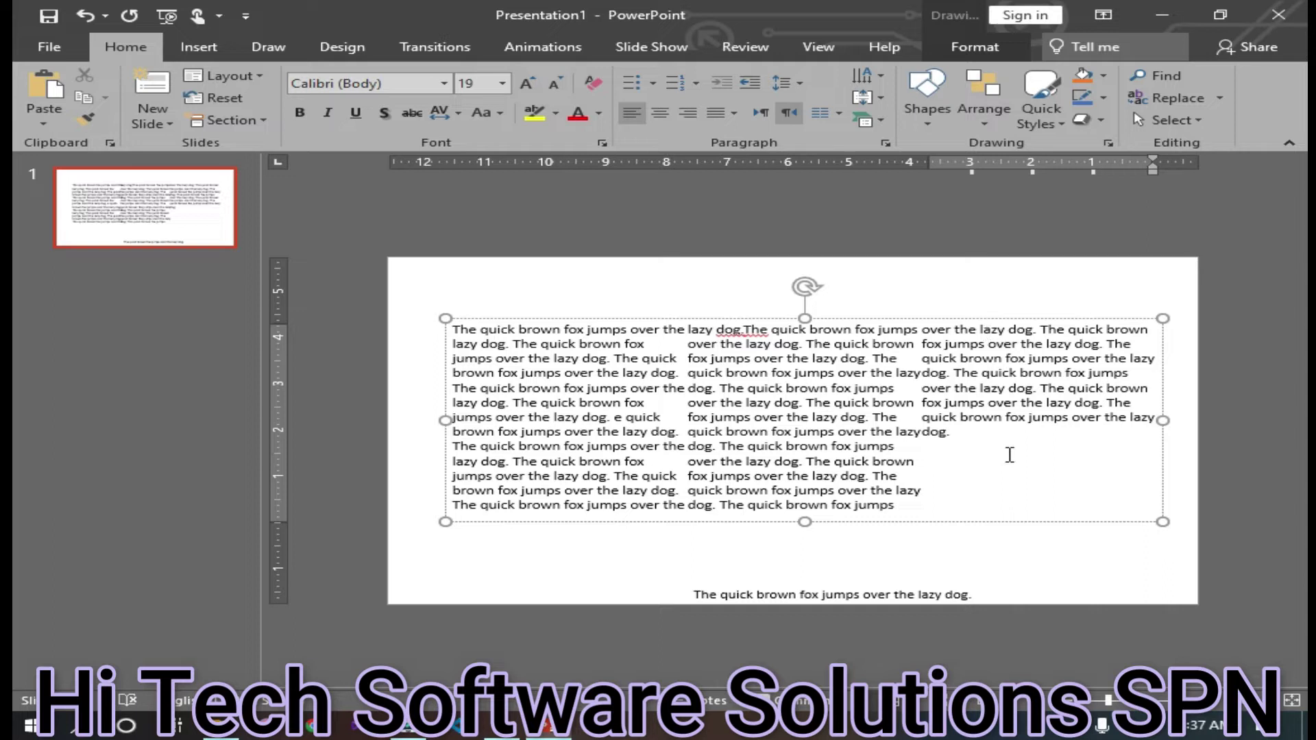
Step: Switch the main text box from three columns to one column
drag(684, 506, 453, 330)
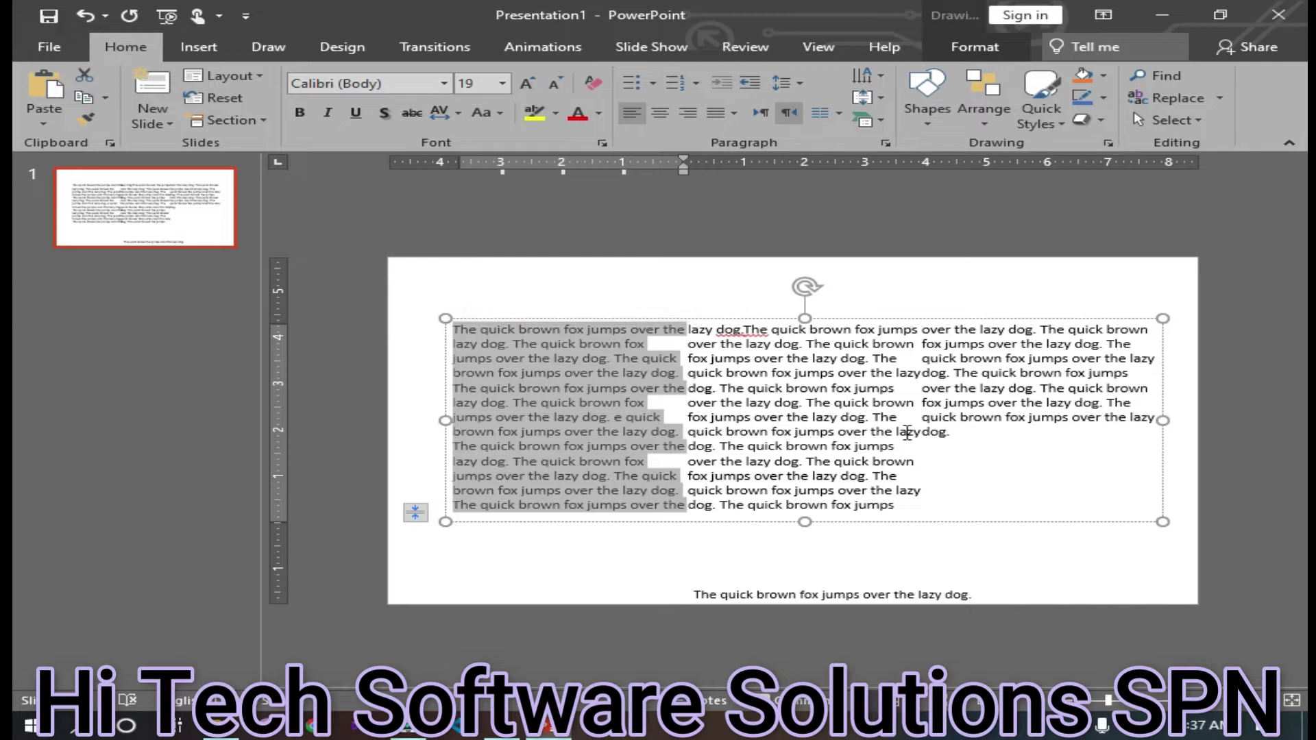
click(832, 113)
click(852, 143)
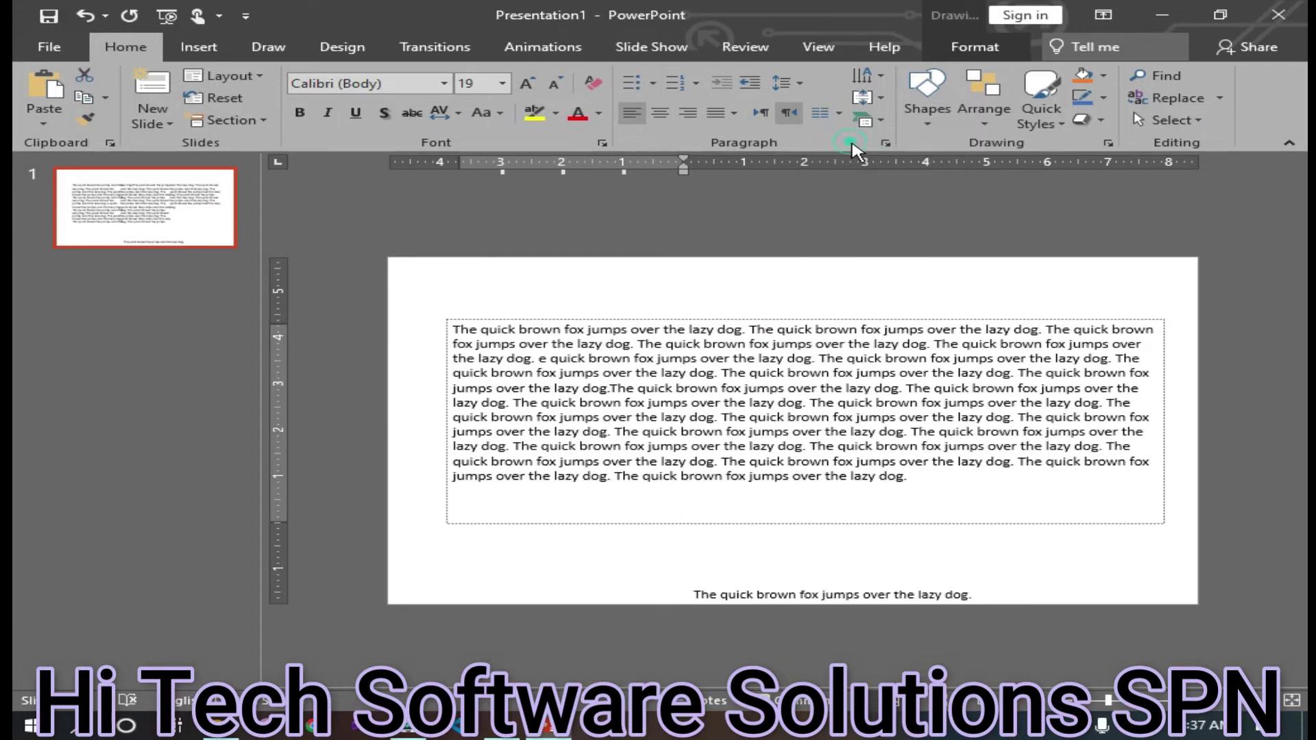
Step: Lay out the main text box in two columns
click(694, 516)
drag(696, 507, 557, 468)
click(843, 114)
click(862, 186)
Step: Highlight all the text of the first column in yellow
drag(795, 506, 453, 329)
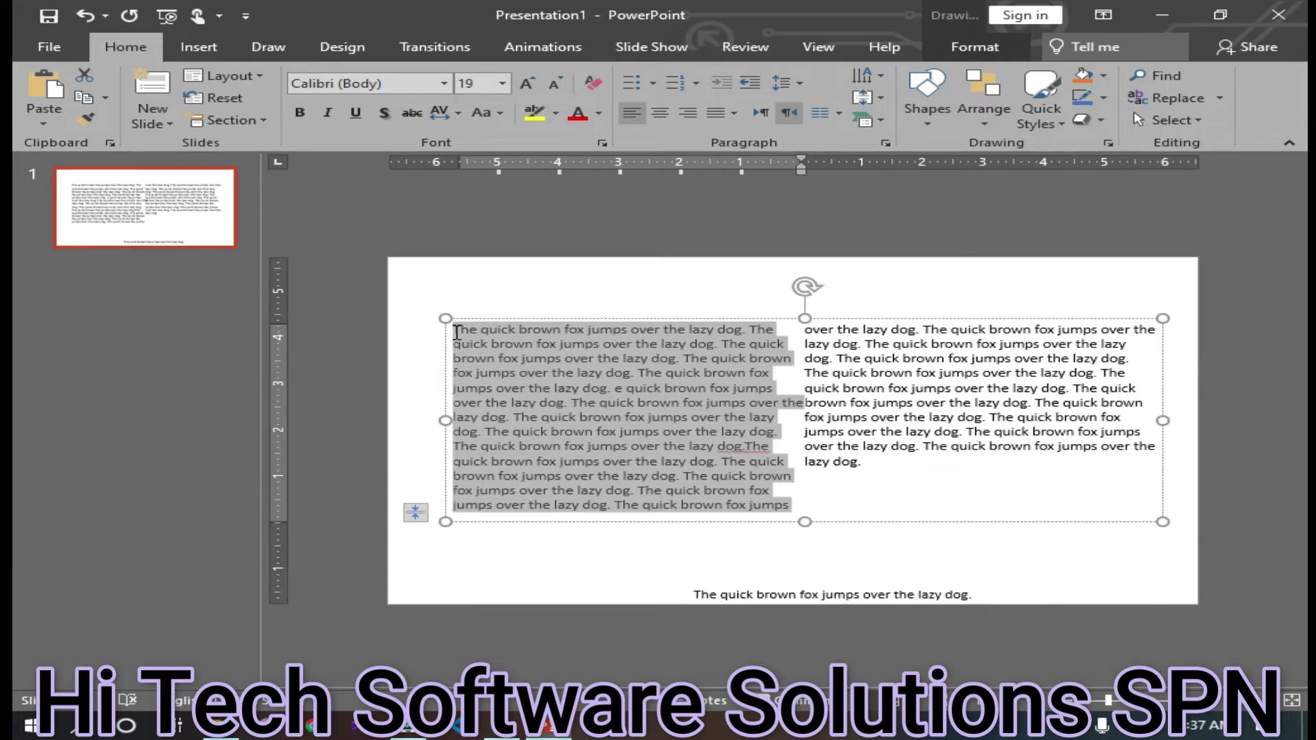
click(534, 113)
click(932, 431)
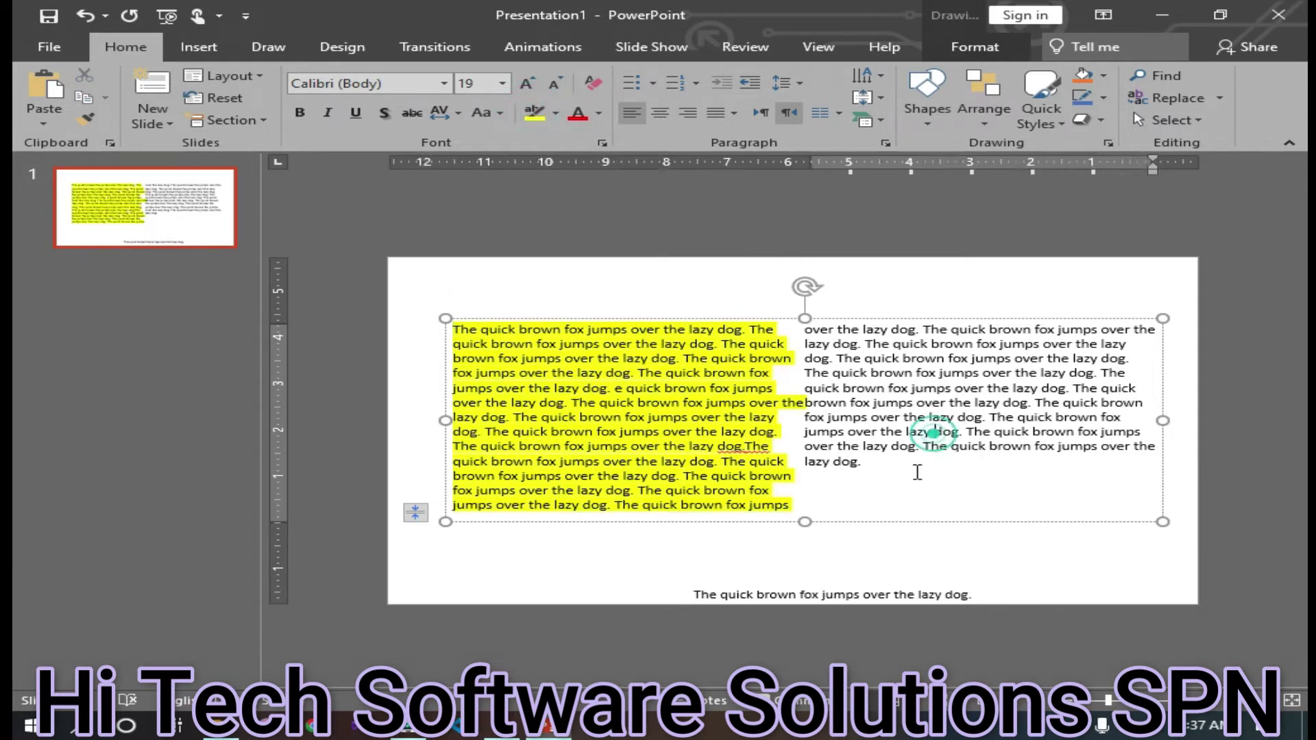
Step: Change the partly highlighted text box to three columns
click(831, 123)
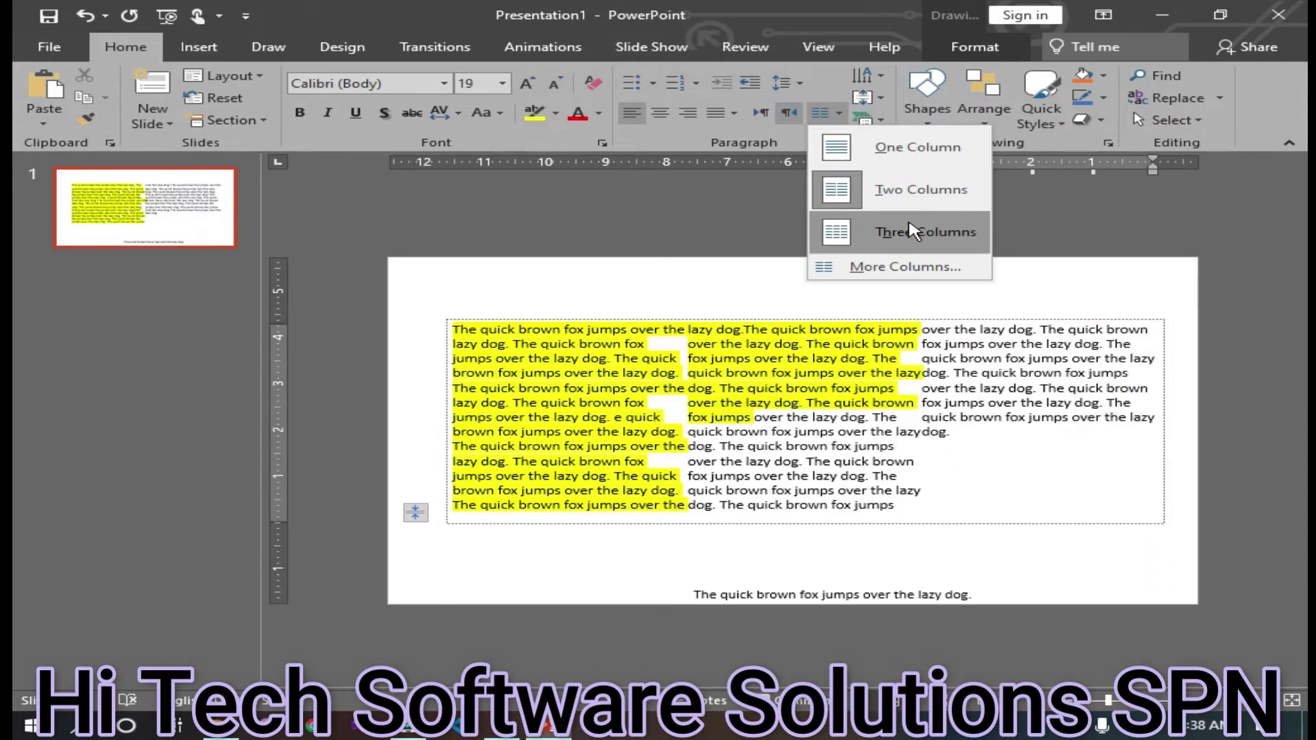
click(911, 232)
drag(928, 505, 846, 449)
click(889, 447)
Step: Highlight all the text of the middle column in light gray
drag(896, 505, 689, 327)
click(556, 114)
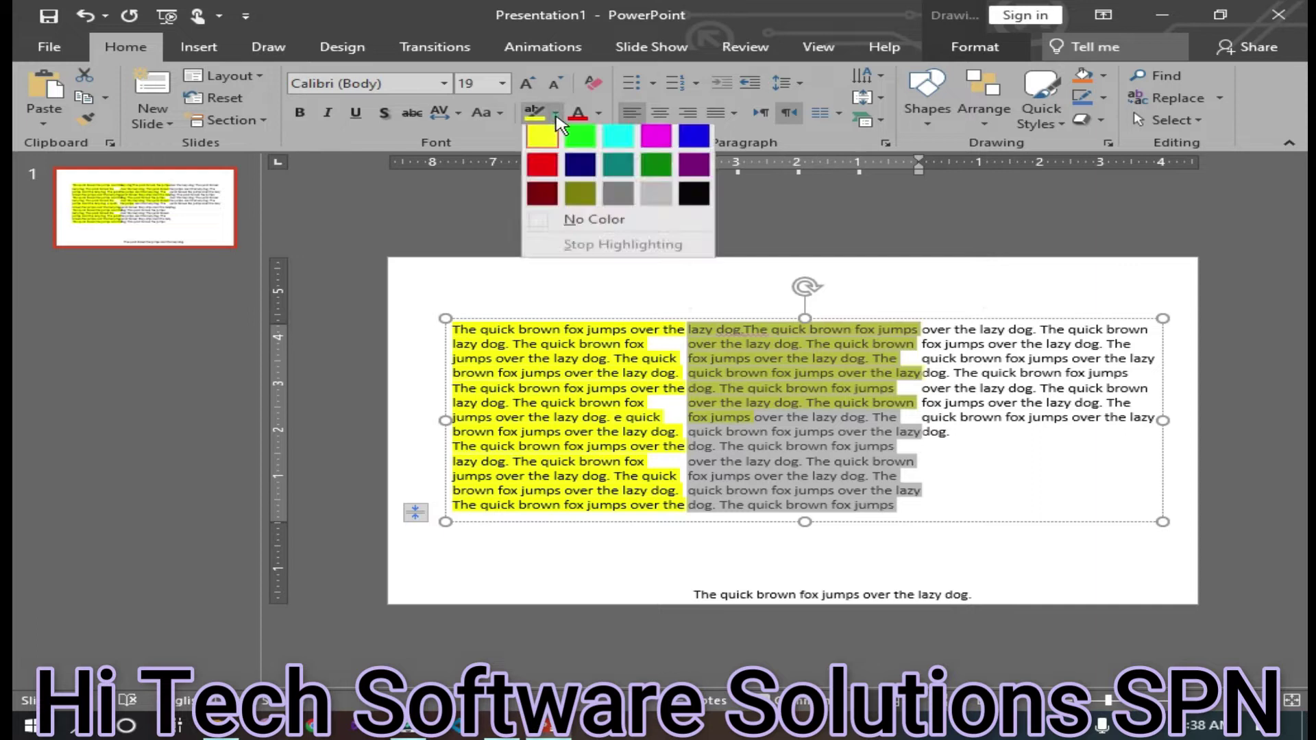
click(648, 196)
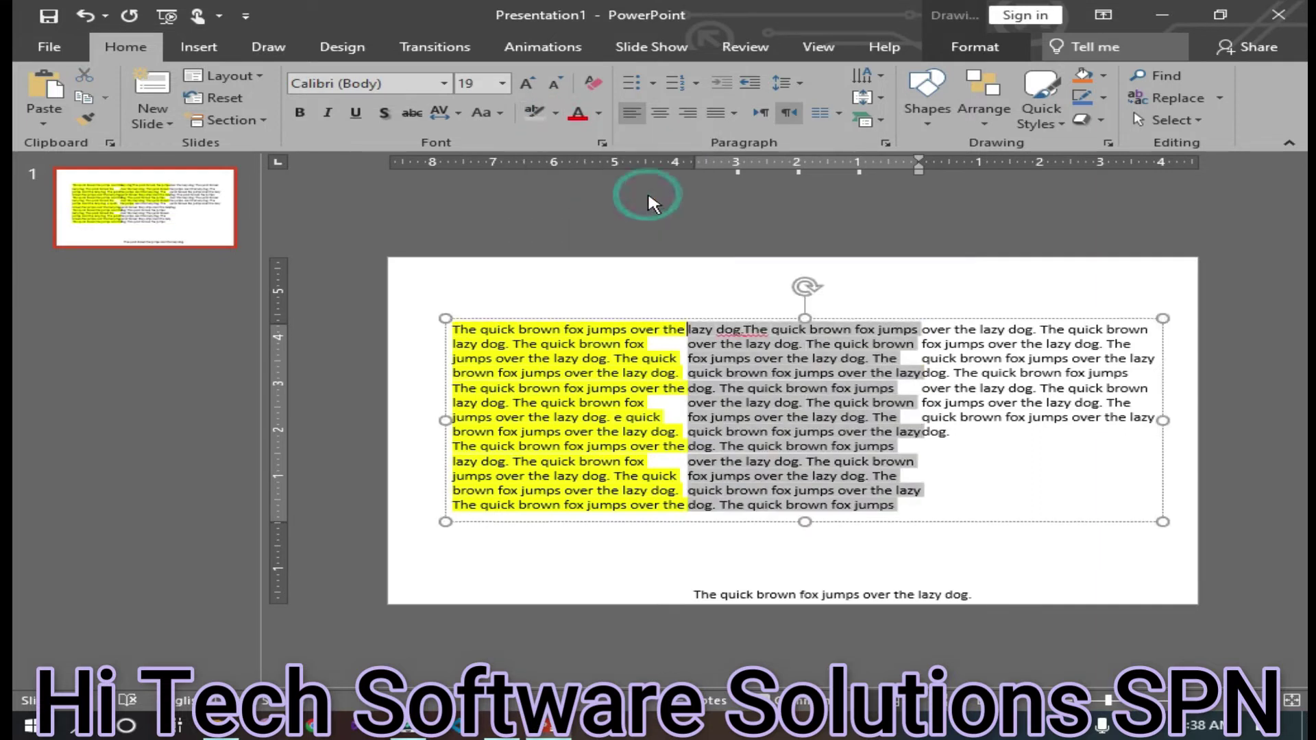
Step: Highlight all the text of the middle column in turquoise
click(555, 114)
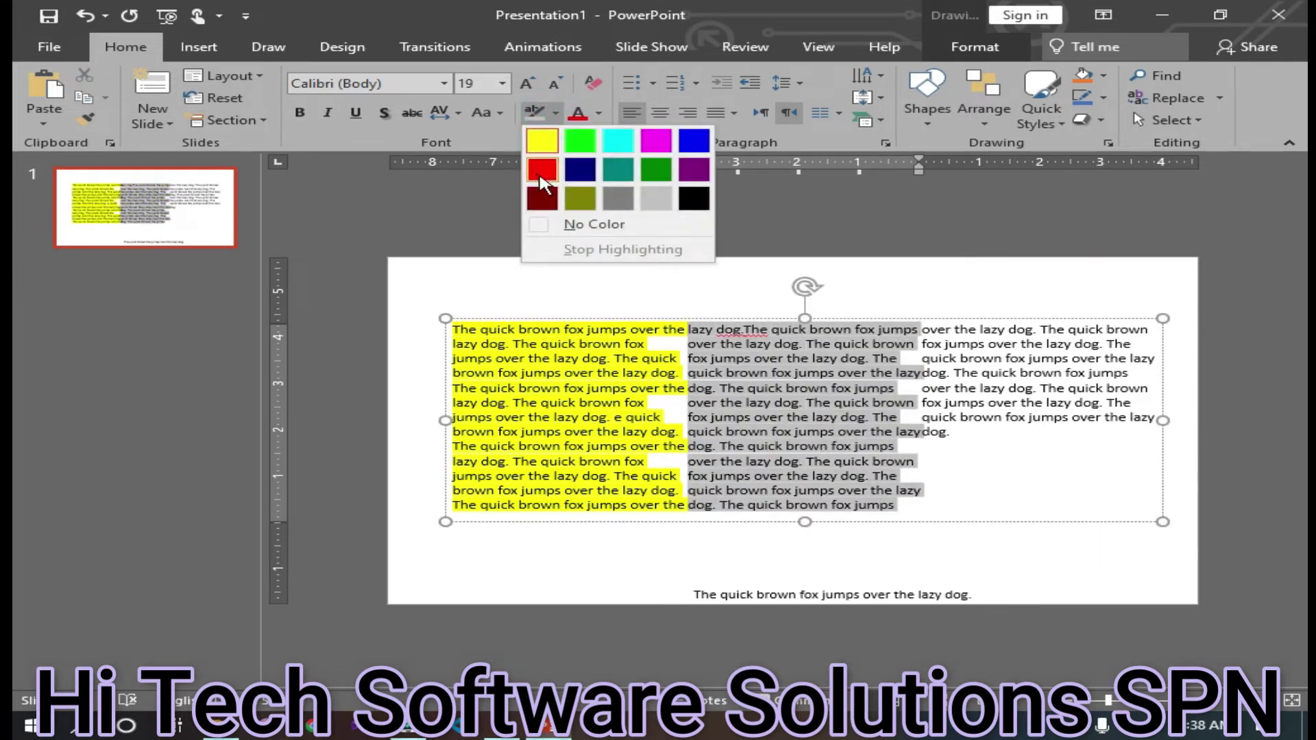
click(615, 142)
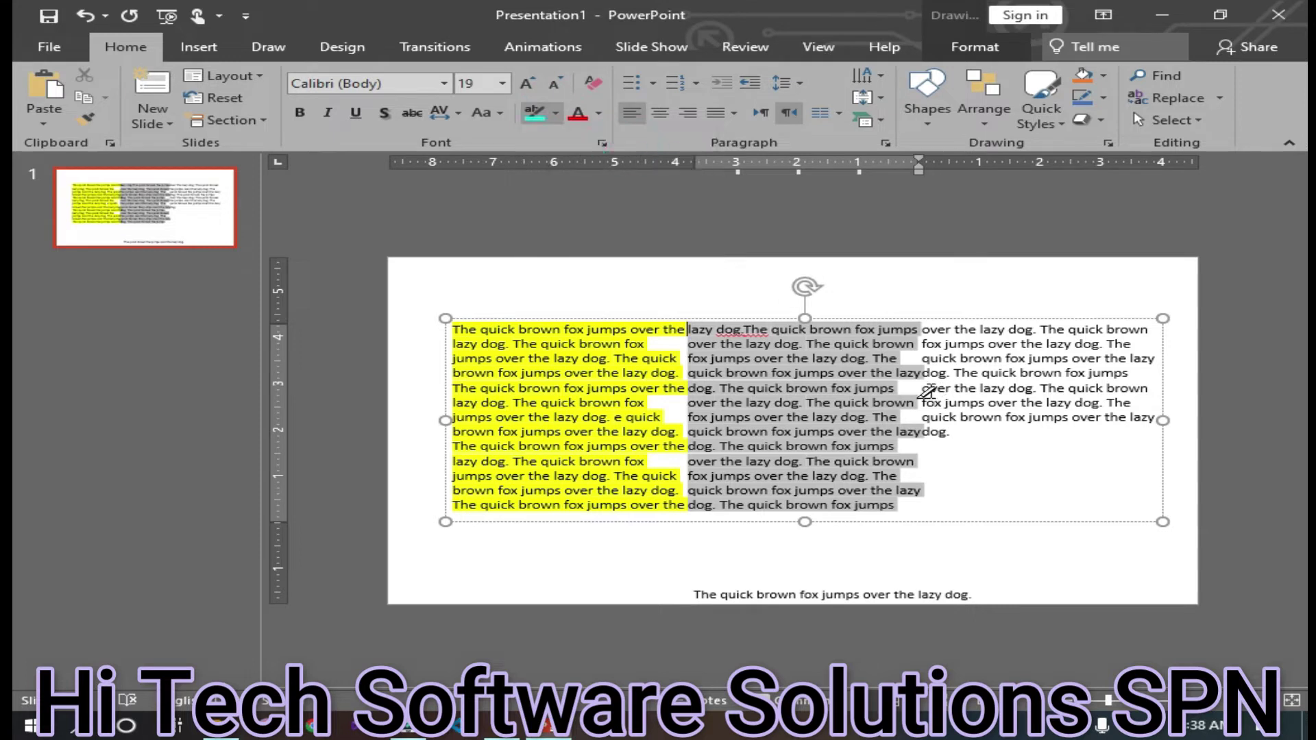
mouse_move(909, 506)
mouse_down()
mouse_move(919, 499)
mouse_move(705, 373)
mouse_move(698, 330)
mouse_up()
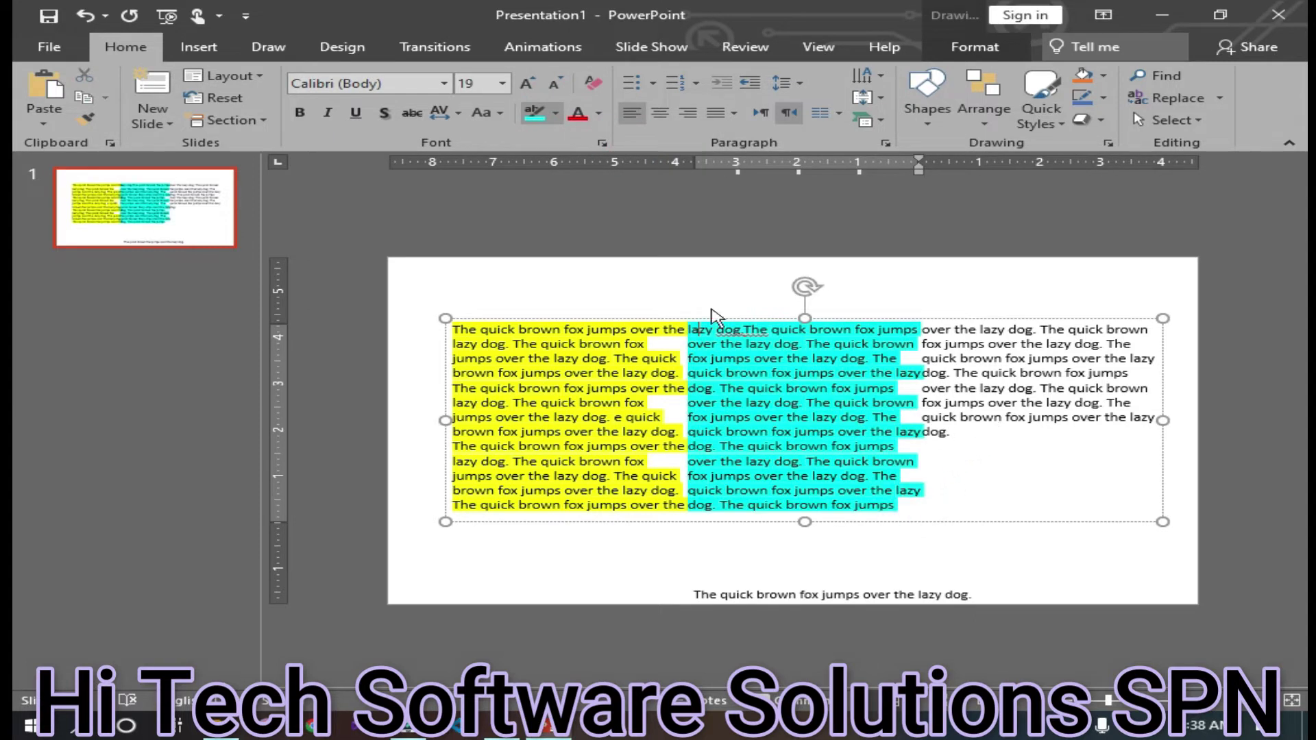
Step: Highlight all the text of the third column in magenta
click(555, 112)
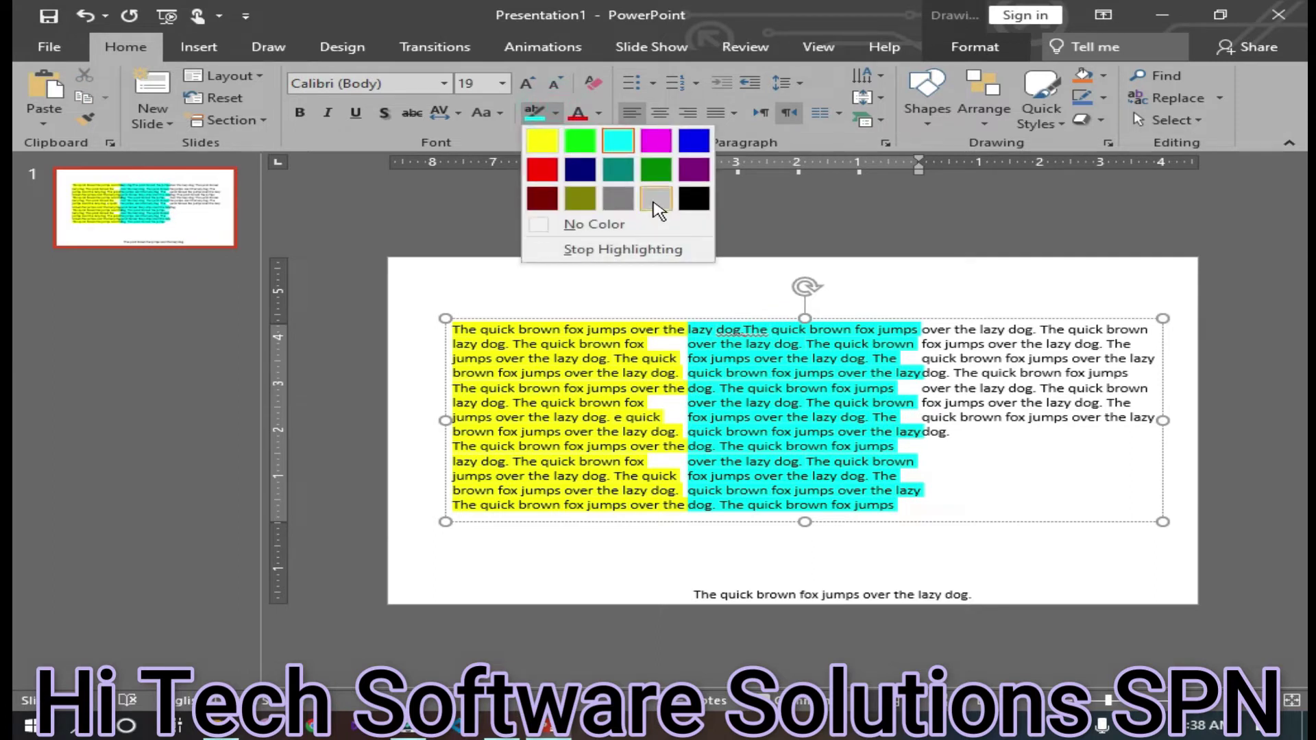
click(654, 141)
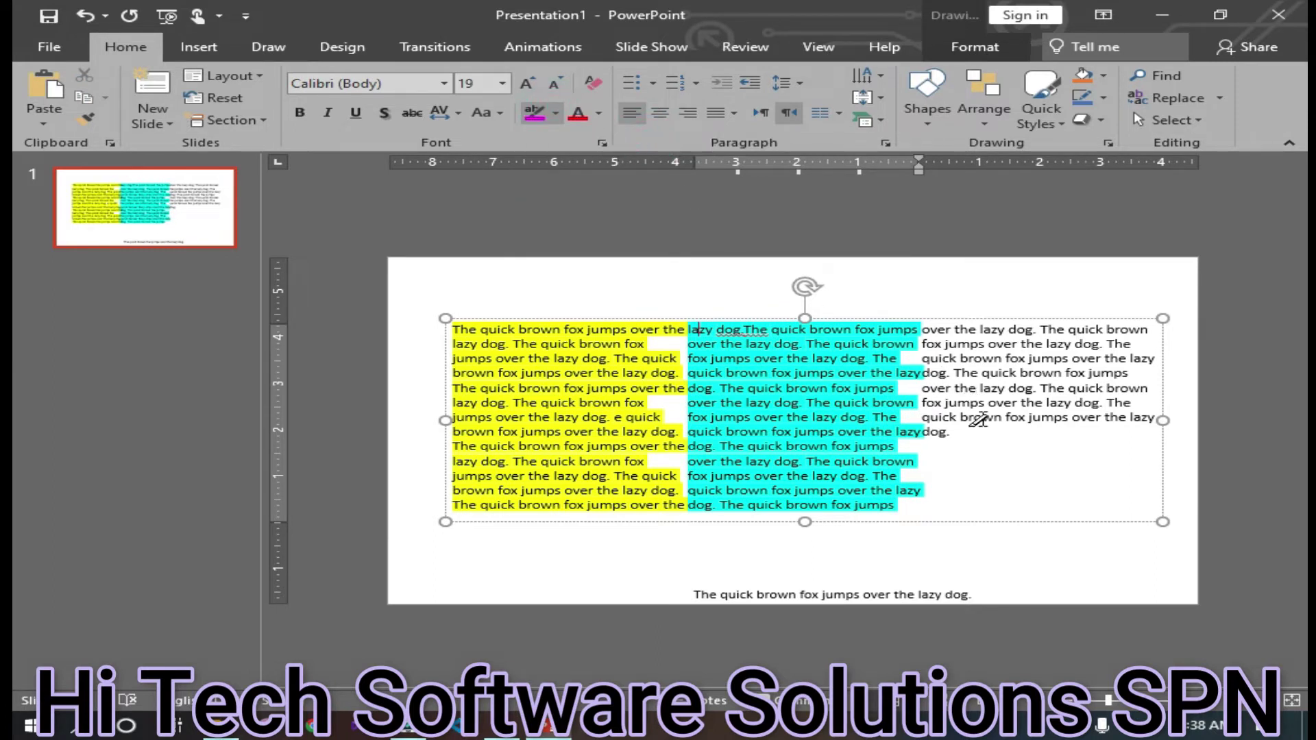
mouse_move(979, 428)
mouse_down()
mouse_move(929, 357)
mouse_move(937, 329)
mouse_up()
click(1020, 482)
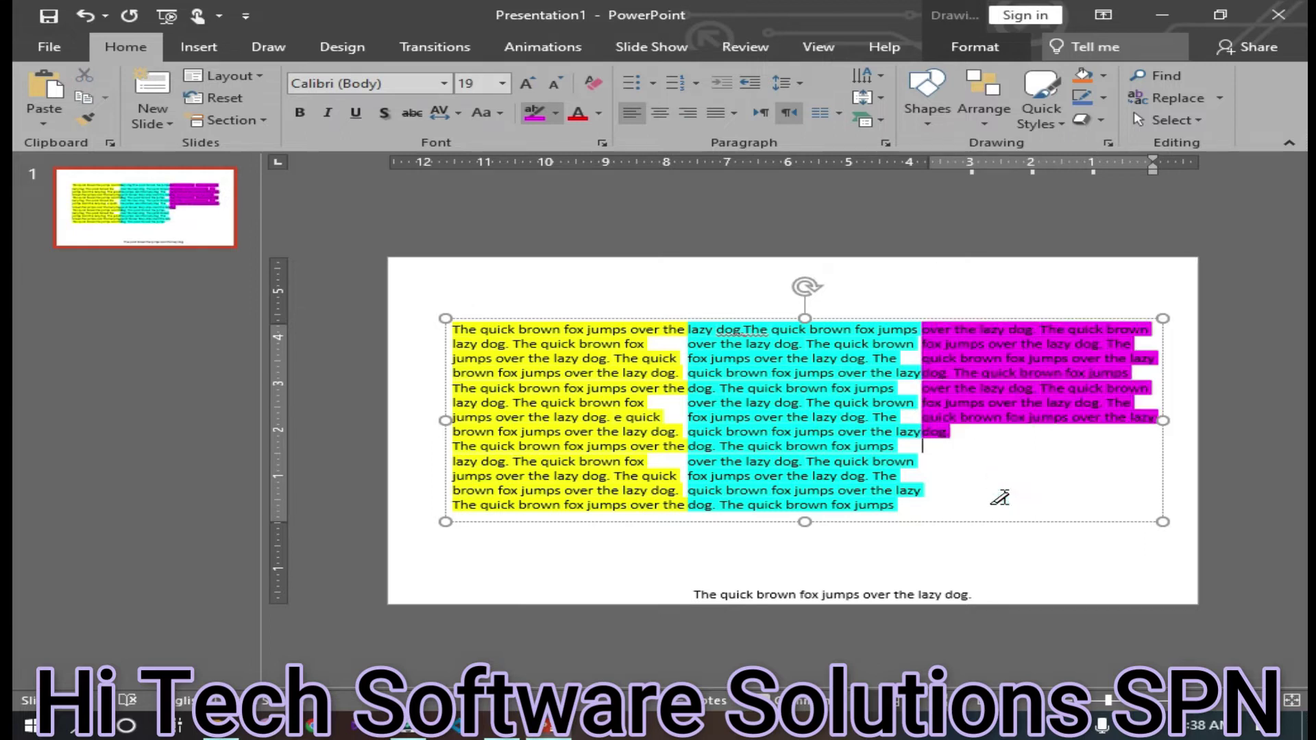
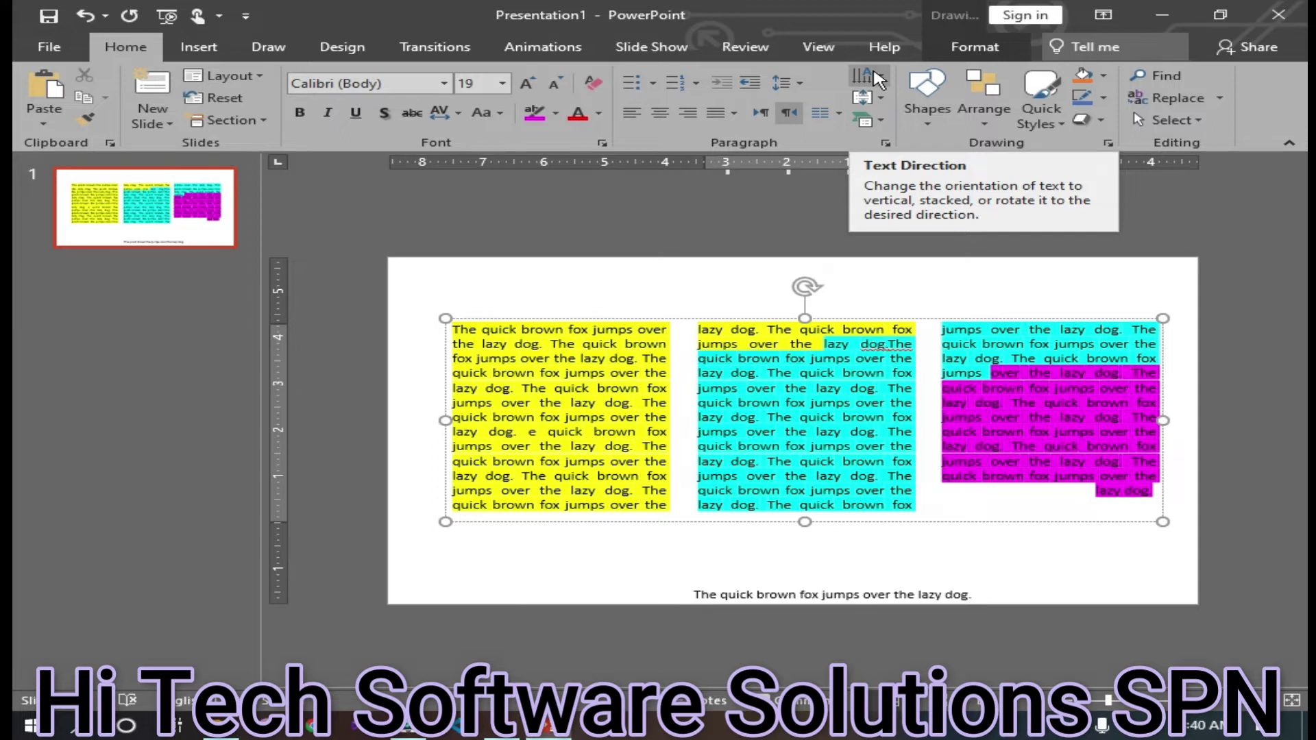
Step: Delete all the highlighted text from the three-column text box
click(985, 465)
key(ctrl+a)
key(Delete)
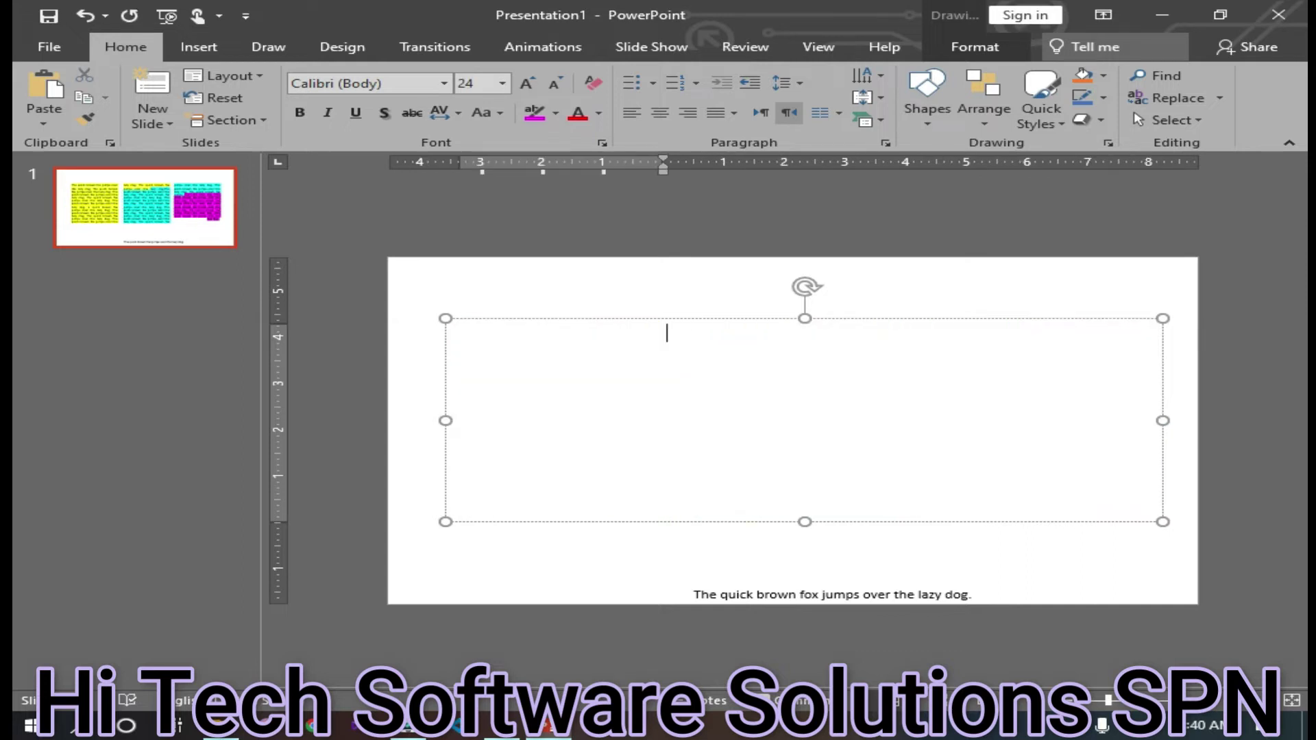
Step: Set the emptied text box to one column and left-align it
click(836, 107)
click(891, 144)
click(637, 388)
double_click(567, 362)
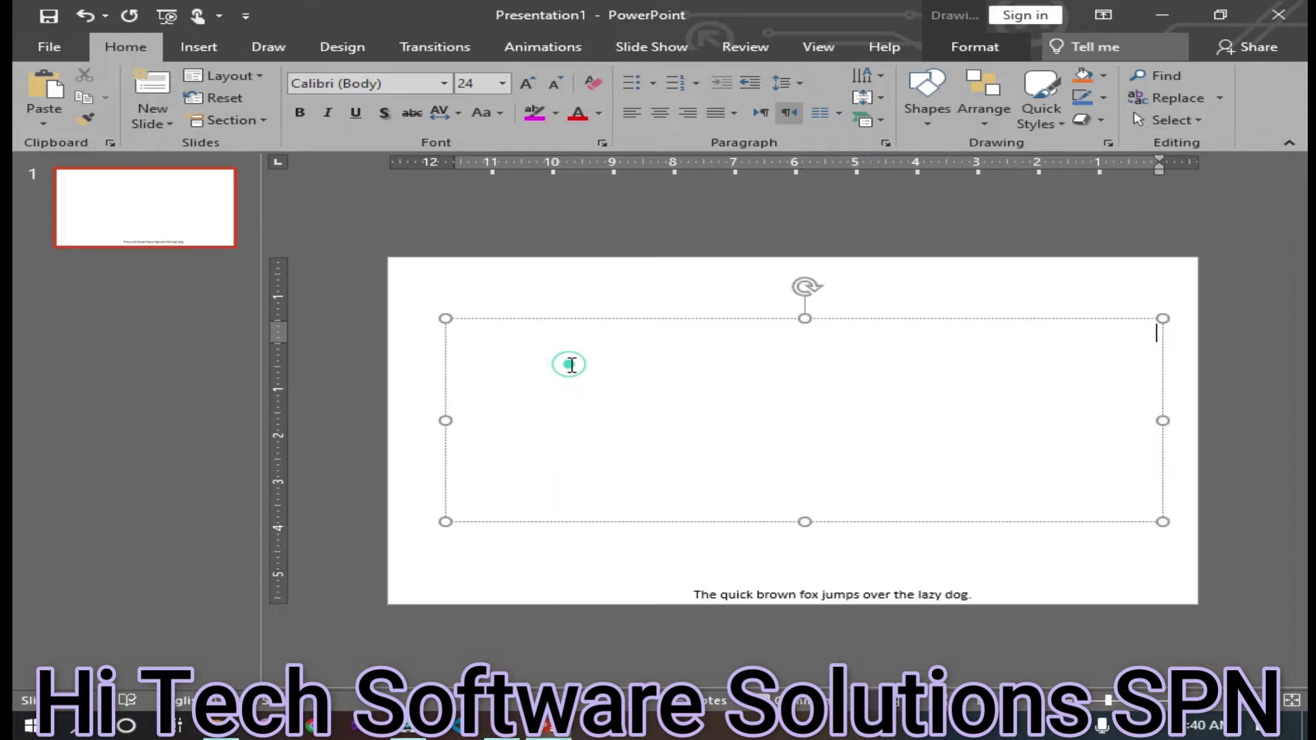
click(631, 112)
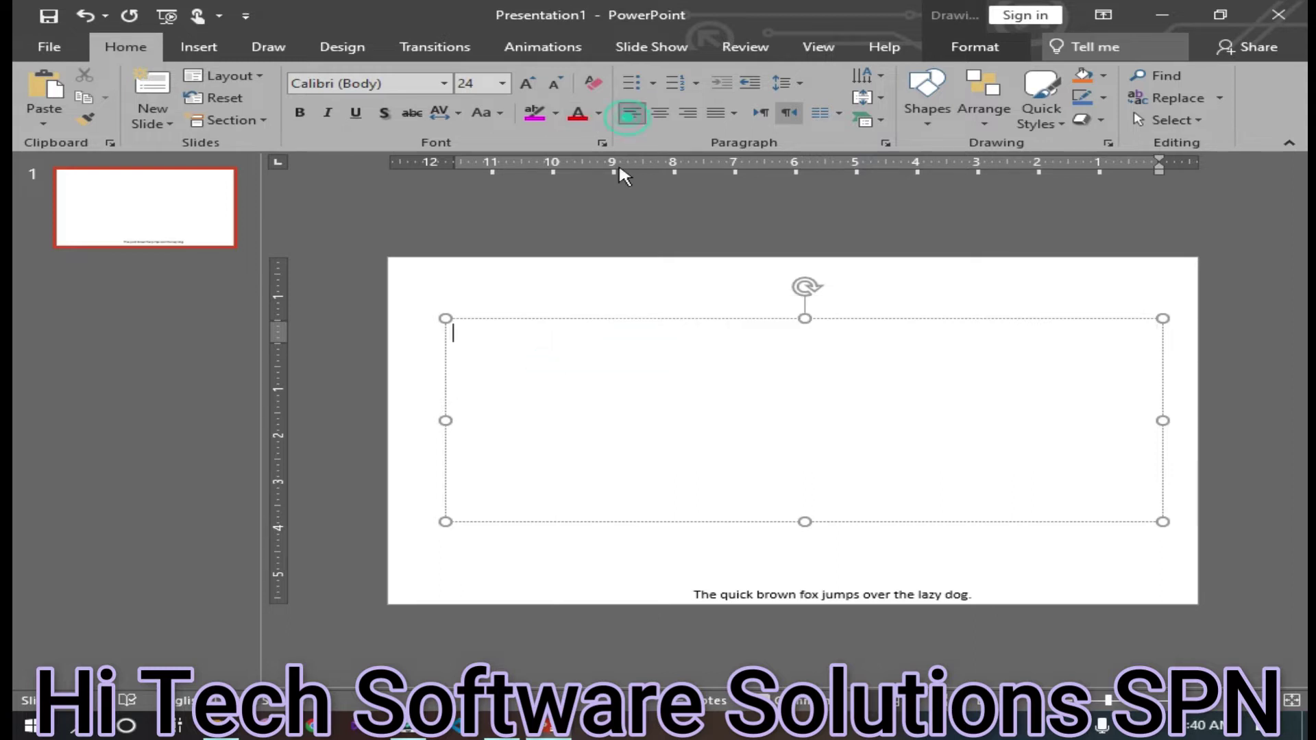
Step: Enter the line "This is the text direction" in the empty text box
click(673, 399)
text(This is the )
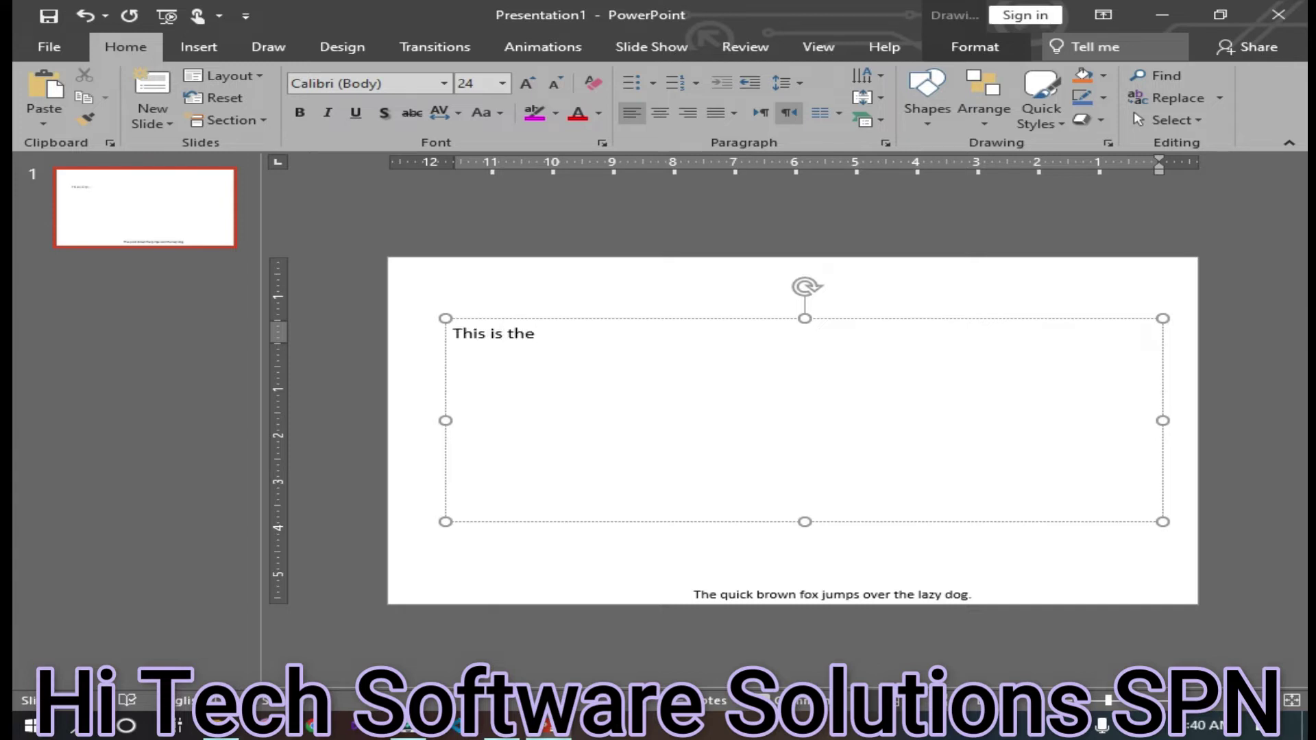
text(text direction)
key(Home)
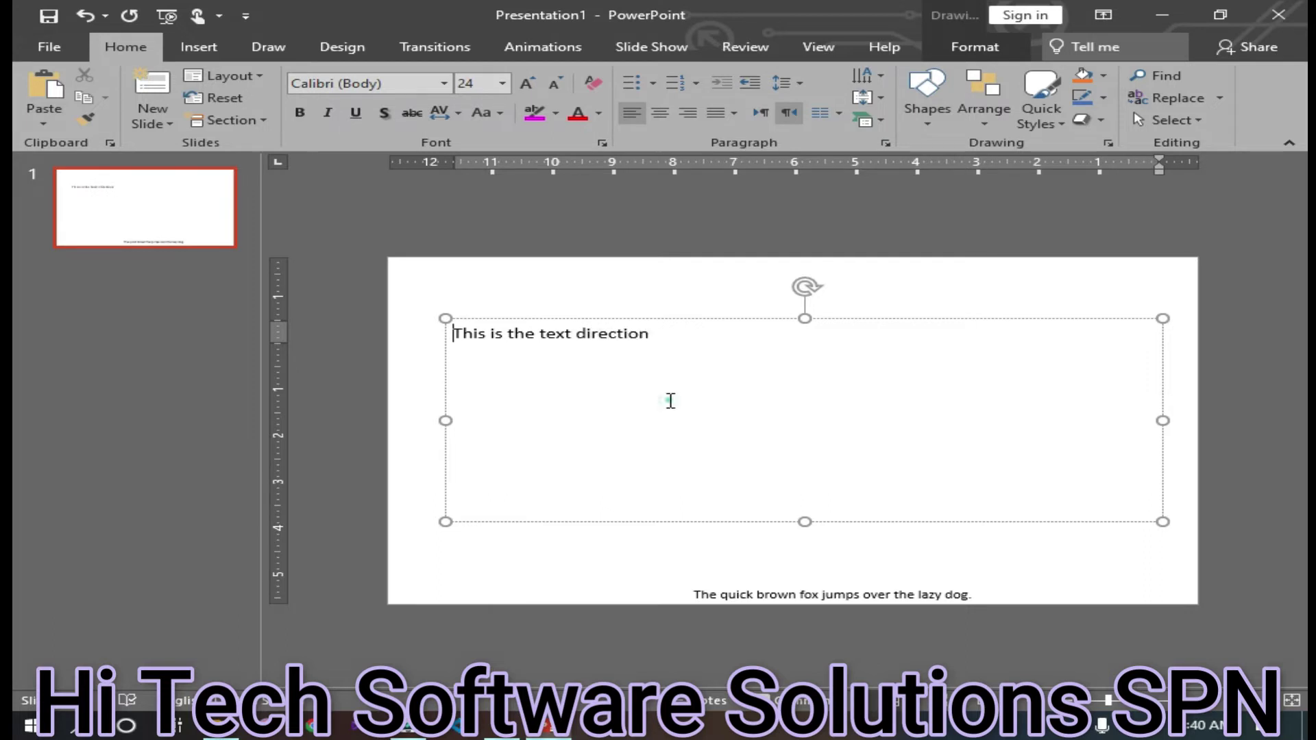
Step: Select the entered line and view the available text direction options
key(shift+End)
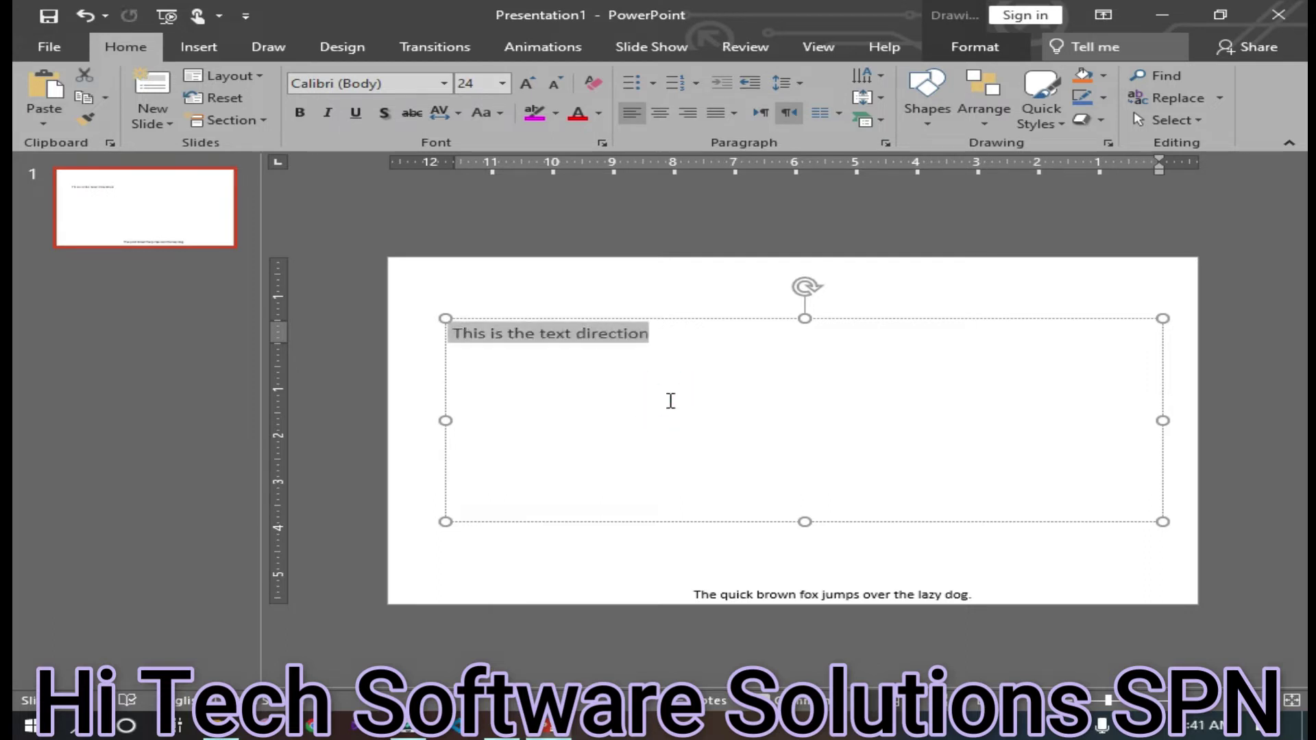
click(881, 74)
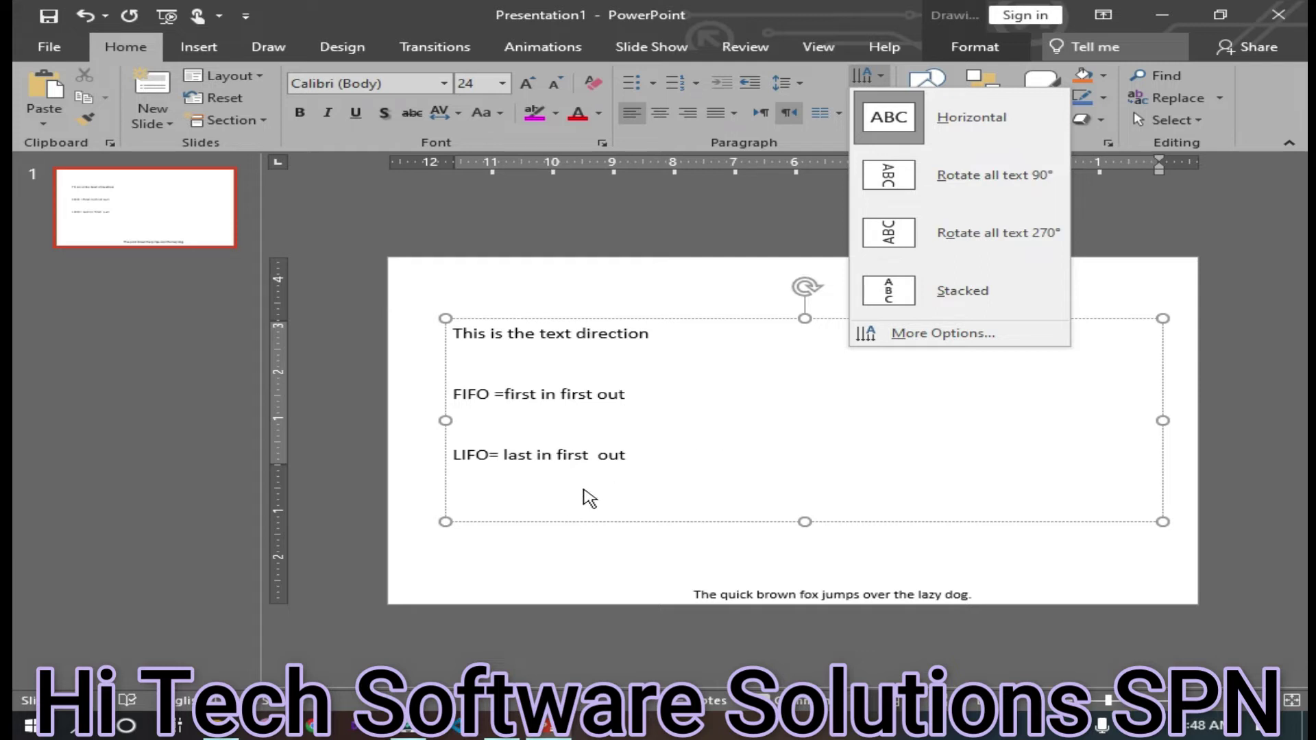
click(673, 441)
Step: Delete the text direction line, the FIFO line and the blank lines above "LIFO= last in first out"
drag(632, 414, 460, 346)
text(h)
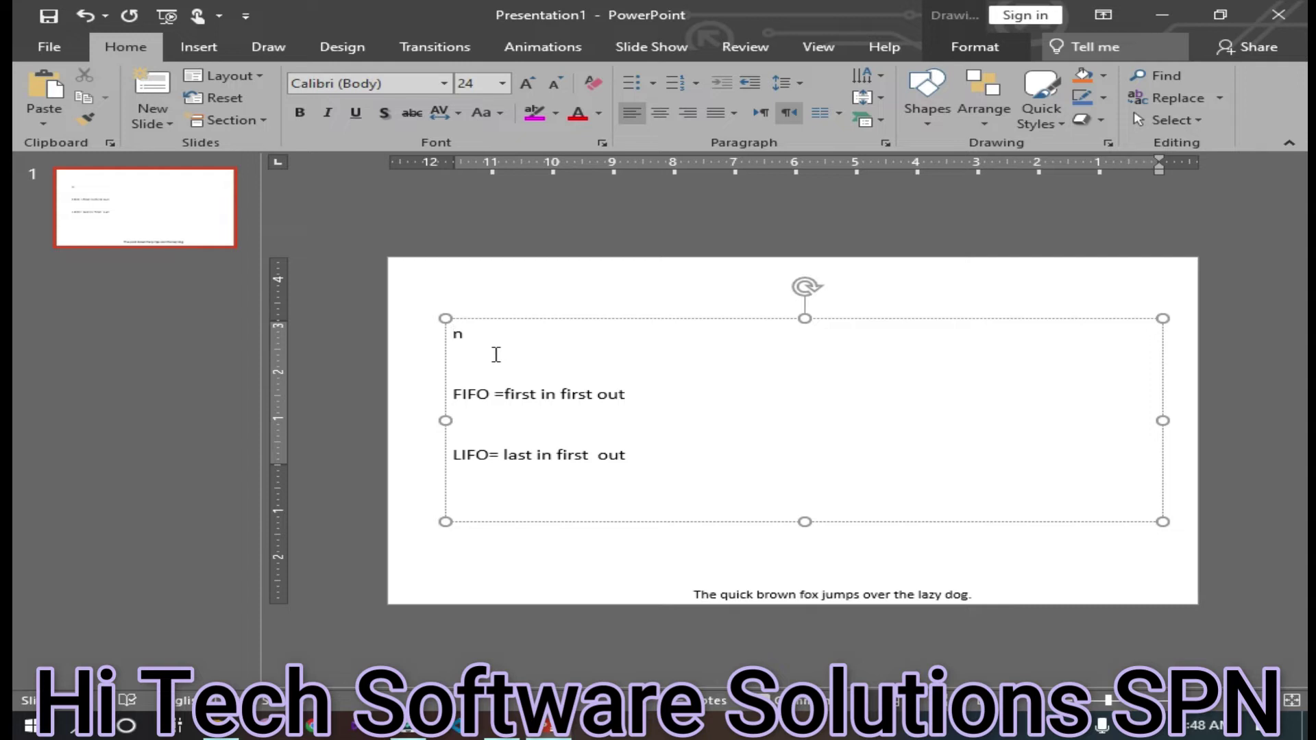
drag(638, 384, 514, 423)
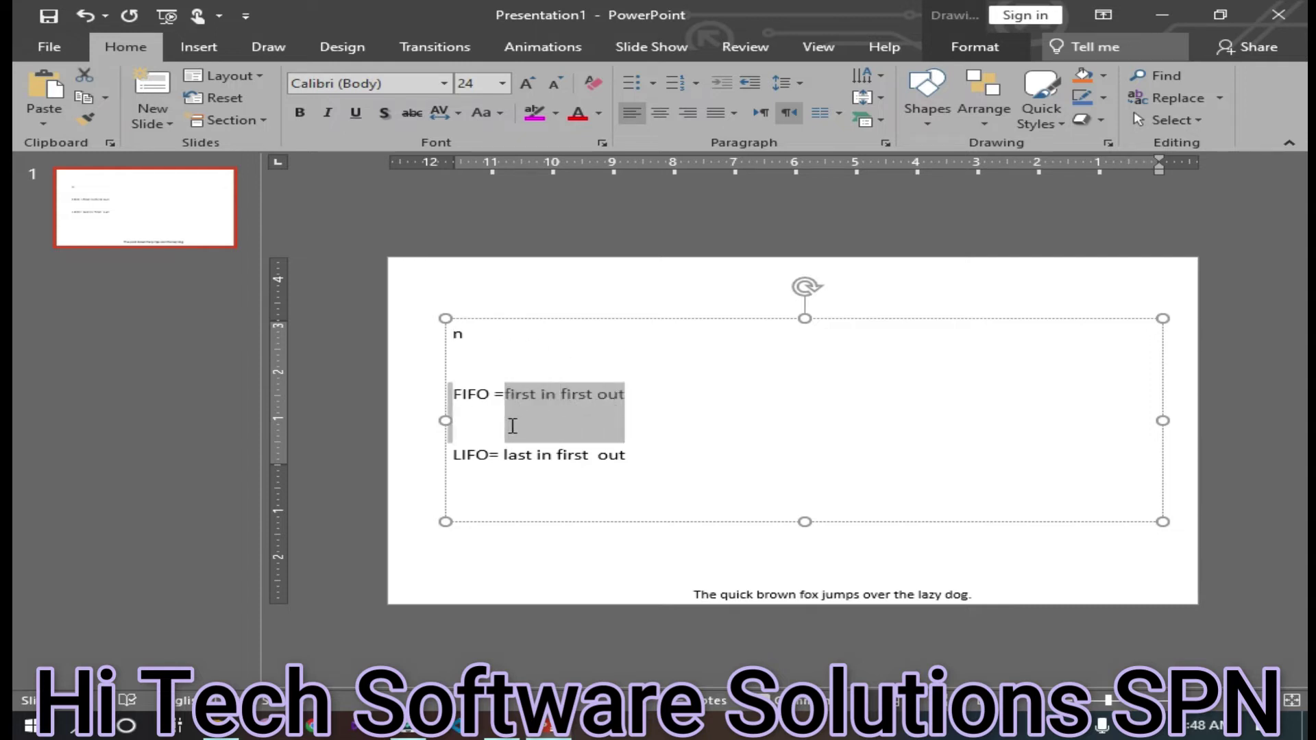
key(BackSpace)
key(BackSpace)
key(BackSpace)
key(BackSpace)
key(BackSpace)
key(BackSpace)
key(BackSpace)
key(BackSpace)
key(BackSpace)
key(BackSpace)
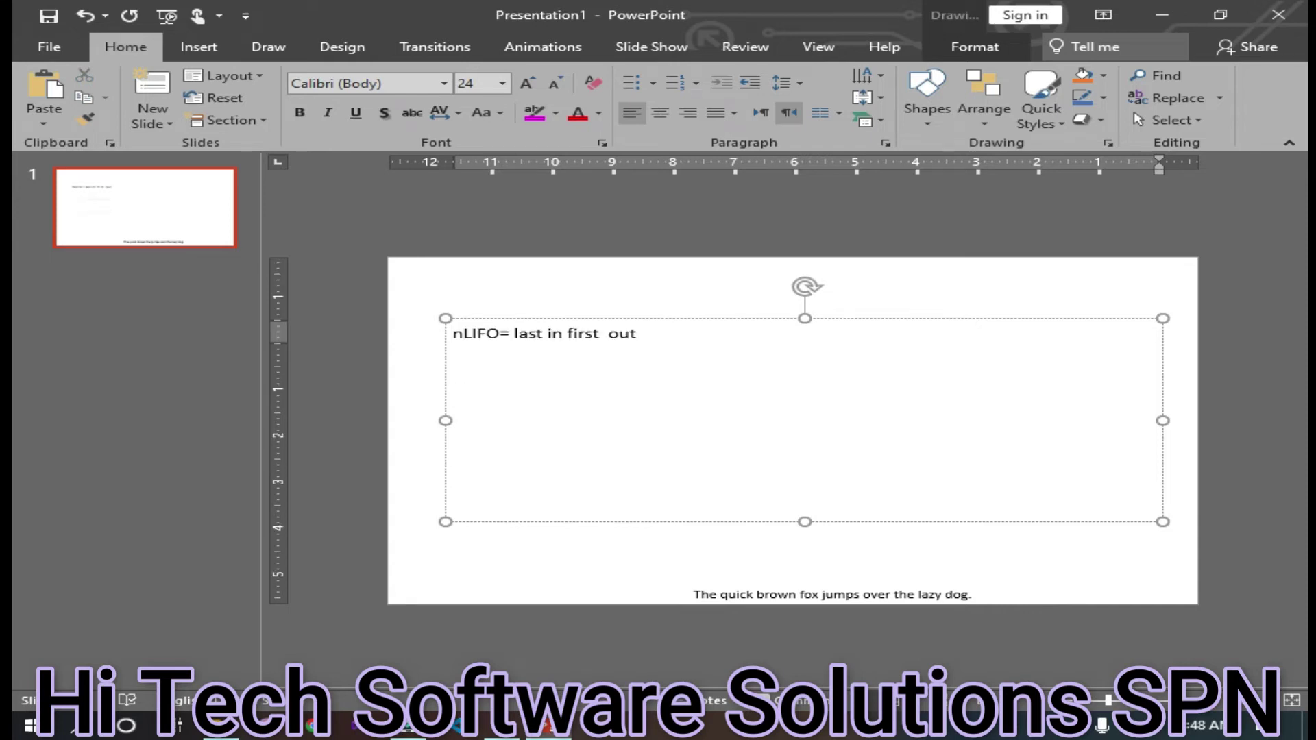
click(392, 449)
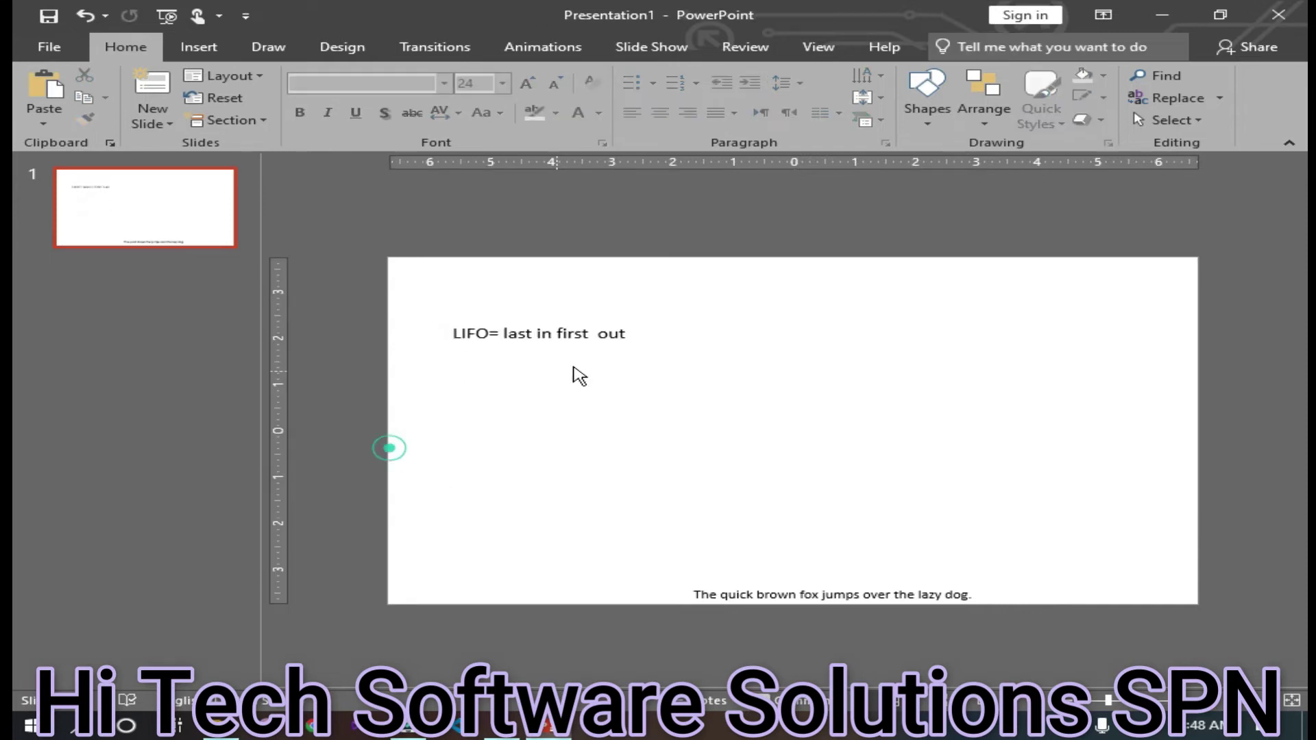
Step: Shorten the remaining line to "LIFO" and switch its paragraph direction to left-to-right
click(608, 336)
click(624, 334)
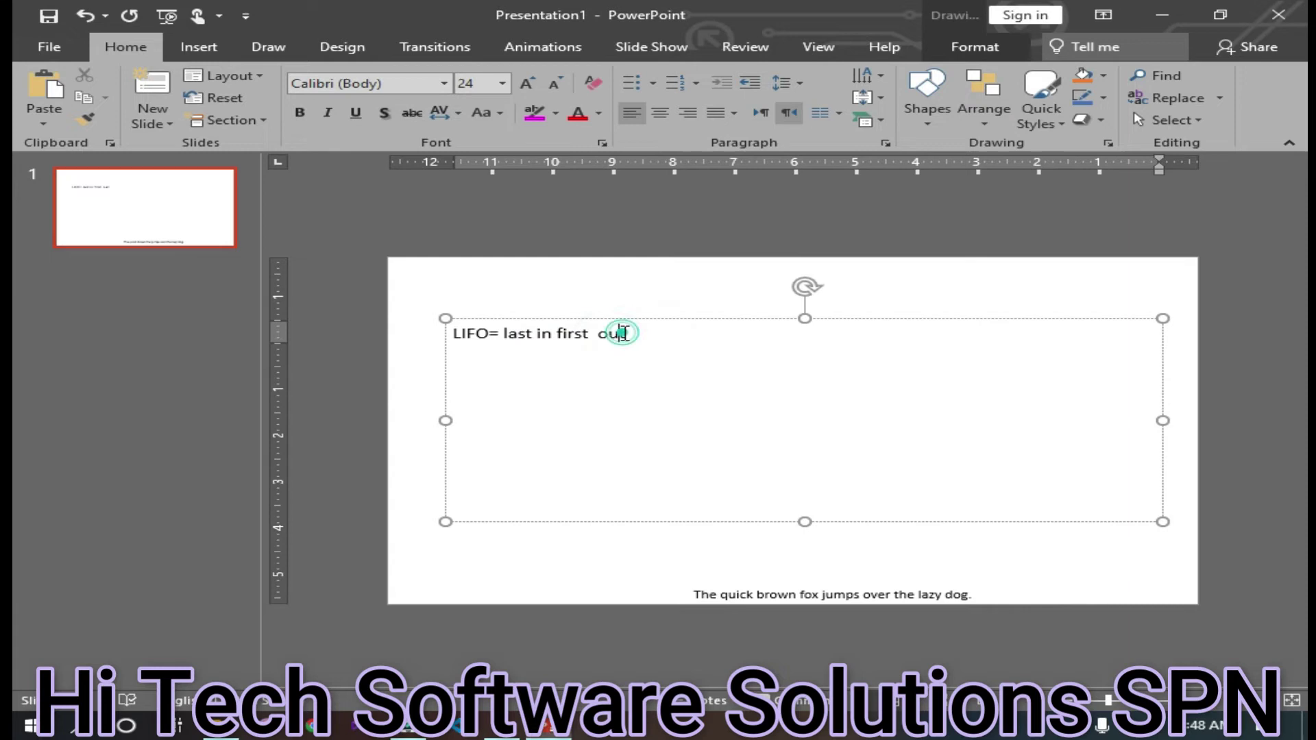
key(BackSpace)
key(BackSpace)
key(BackSpace)
key(BackSpace)
key(BackSpace)
key(BackSpace)
key(BackSpace)
key(BackSpace)
key(BackSpace)
key(BackSpace)
key(BackSpace)
key(BackSpace)
key(BackSpace)
key(BackSpace)
key(BackSpace)
key(BackSpace)
key(BackSpace)
key(BackSpace)
key(BackSpace)
key(BackSpace)
key(ctrl+shift)
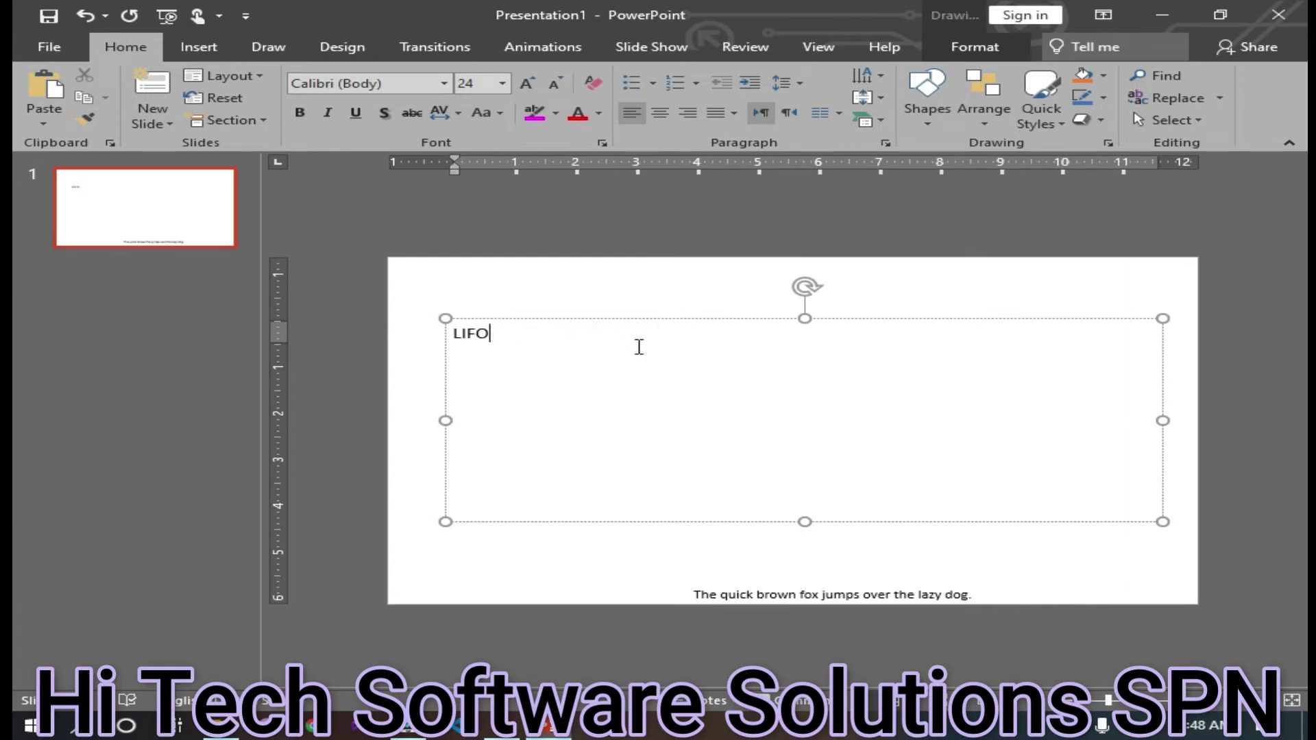
Step: Enlarge the word "LIFO" to font size 48
key(shift+Home)
click(525, 83)
click(525, 83)
click(525, 83)
click(525, 82)
click(525, 83)
click(525, 83)
click(681, 420)
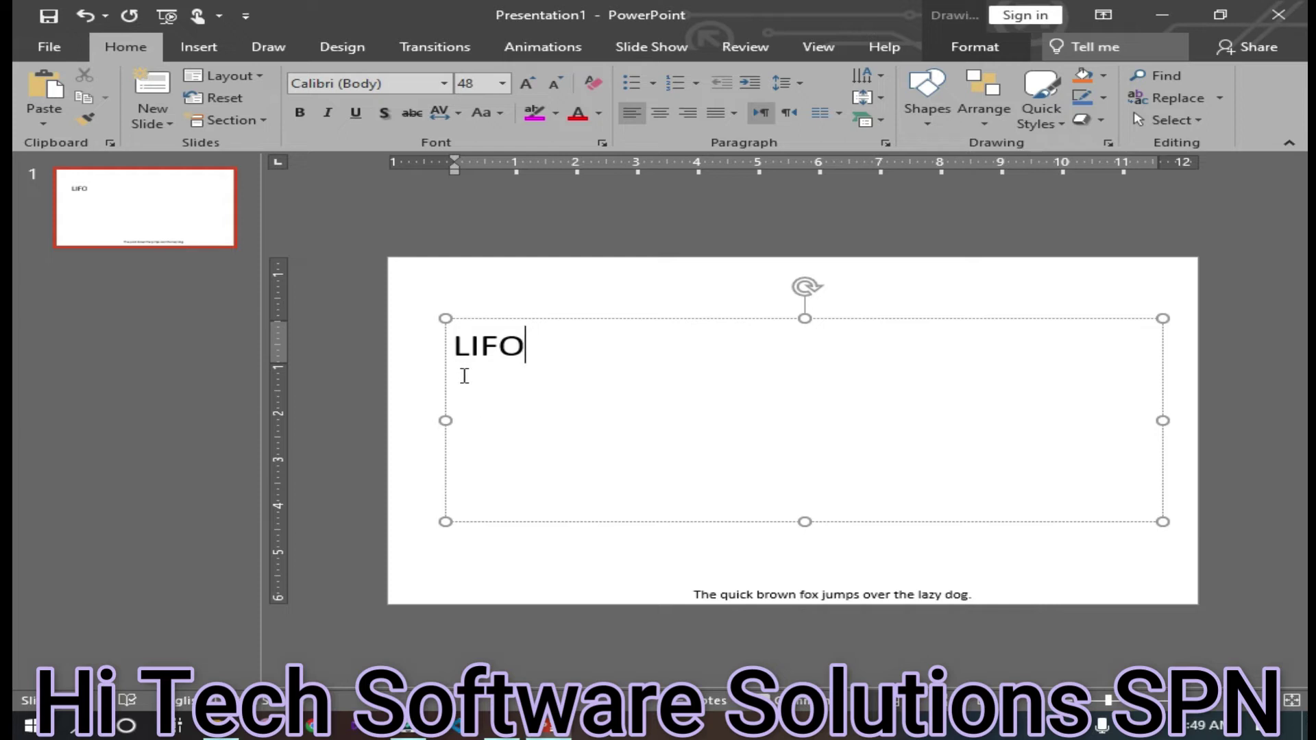
Step: Try the stacked text direction on "LIFO" and return the text to horizontal
click(862, 75)
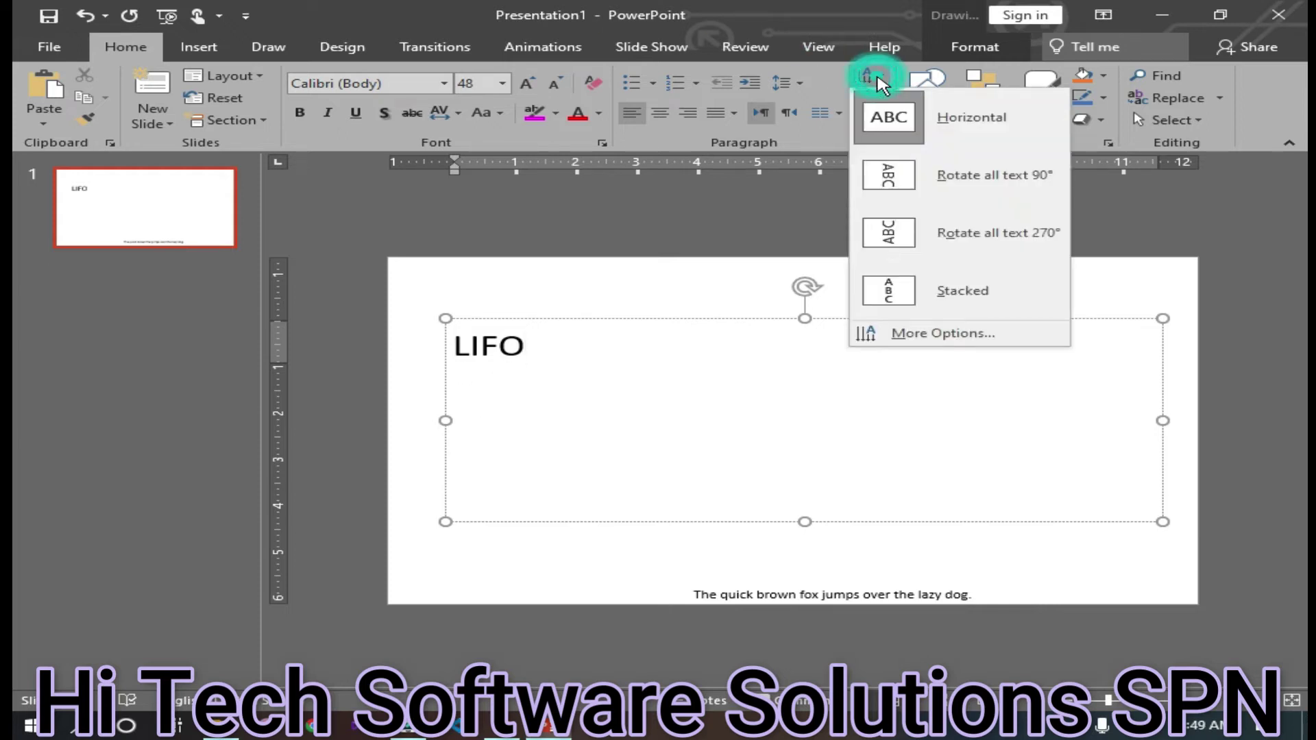
click(971, 309)
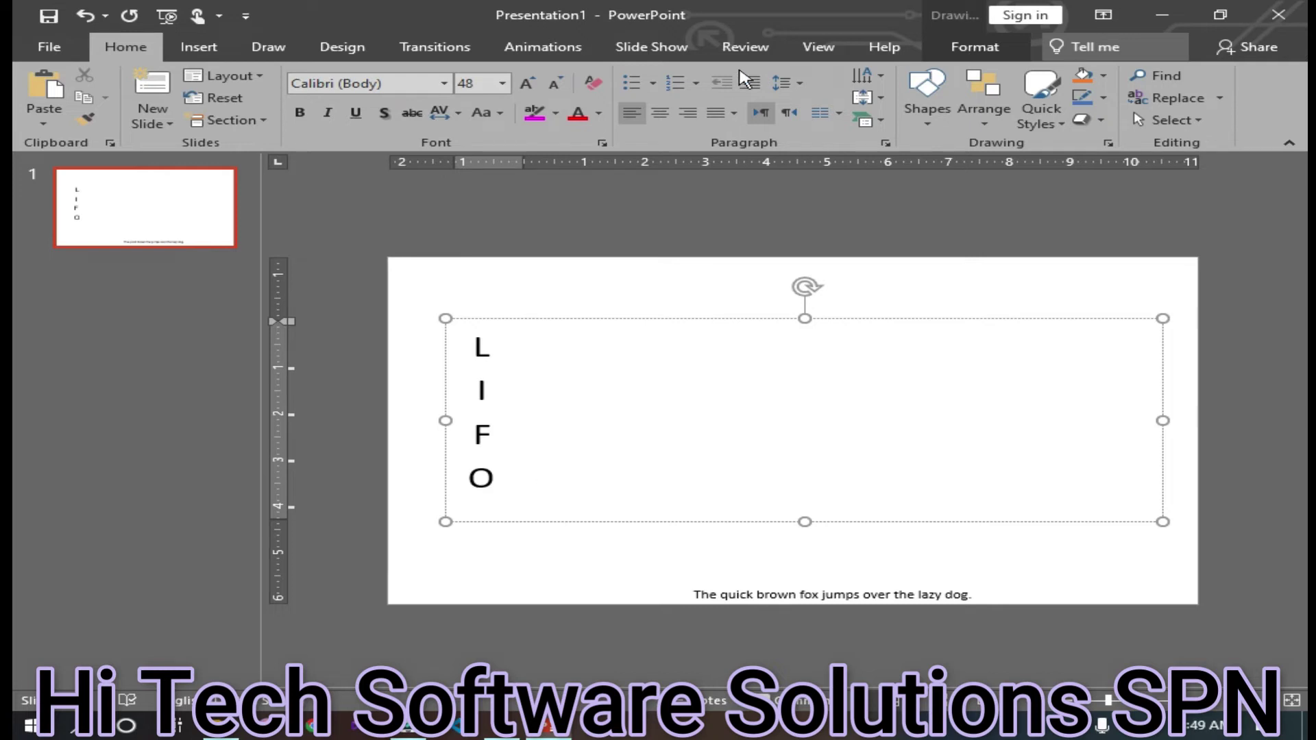
click(863, 75)
click(906, 121)
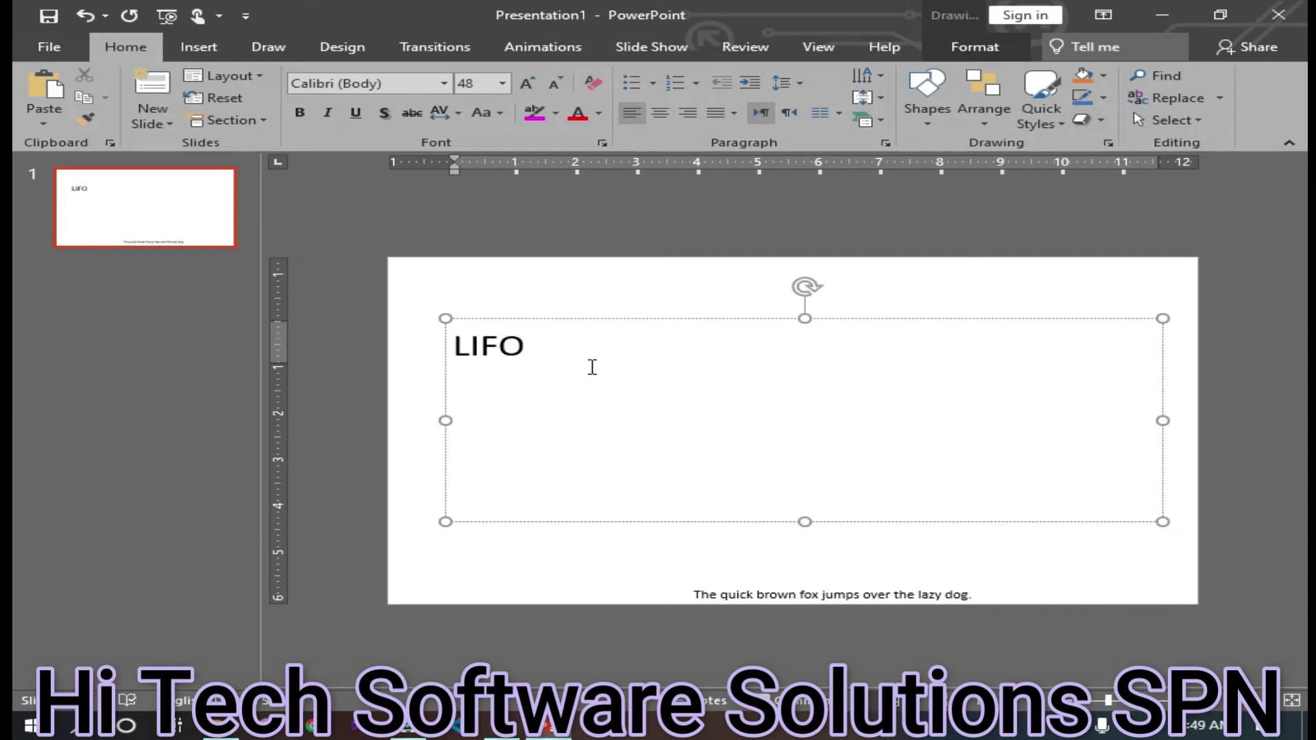
Step: Set the text direction of "LIFO" to stacked and delete all its letters
click(862, 79)
click(937, 290)
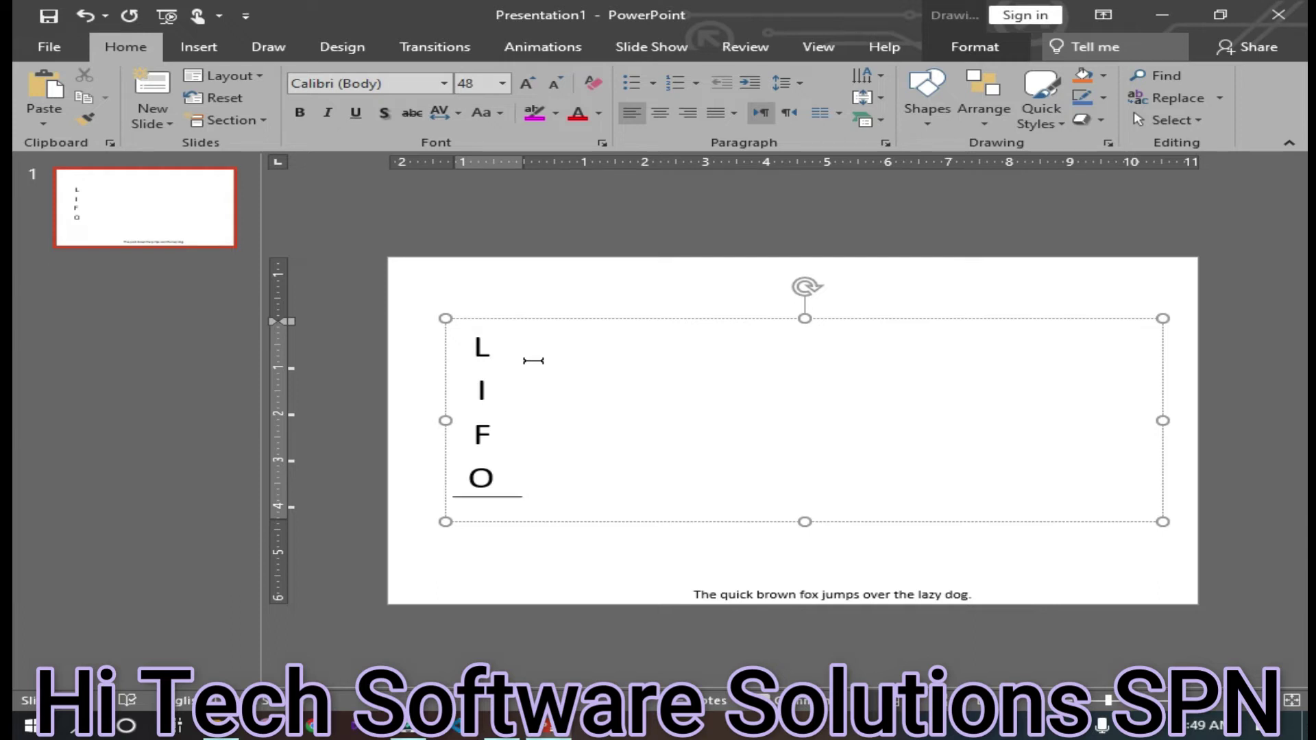
key(BackSpace)
key(BackSpace)
key(BackSpace)
key(BackSpace)
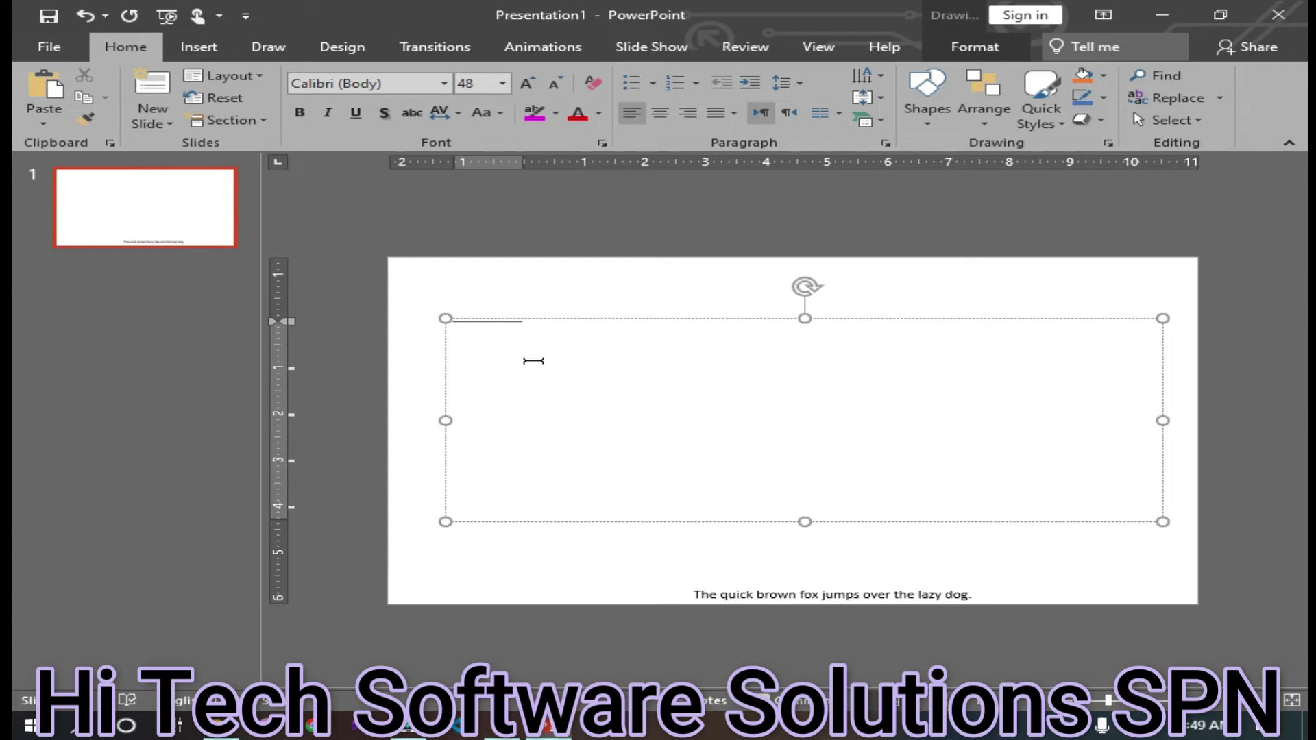
Step: Generate sample paragraphs in the stacked text box with =rand(4,7)
text(=rand(4,7)
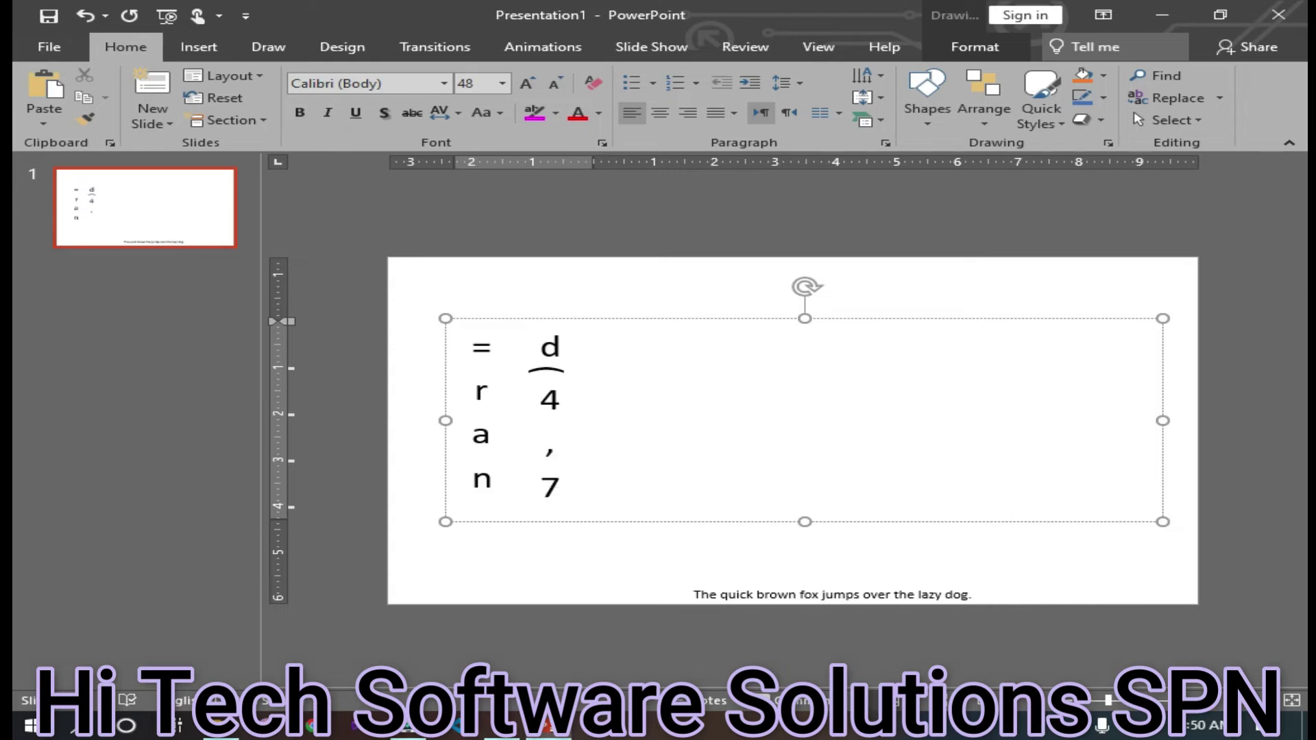
text())
key(Return)
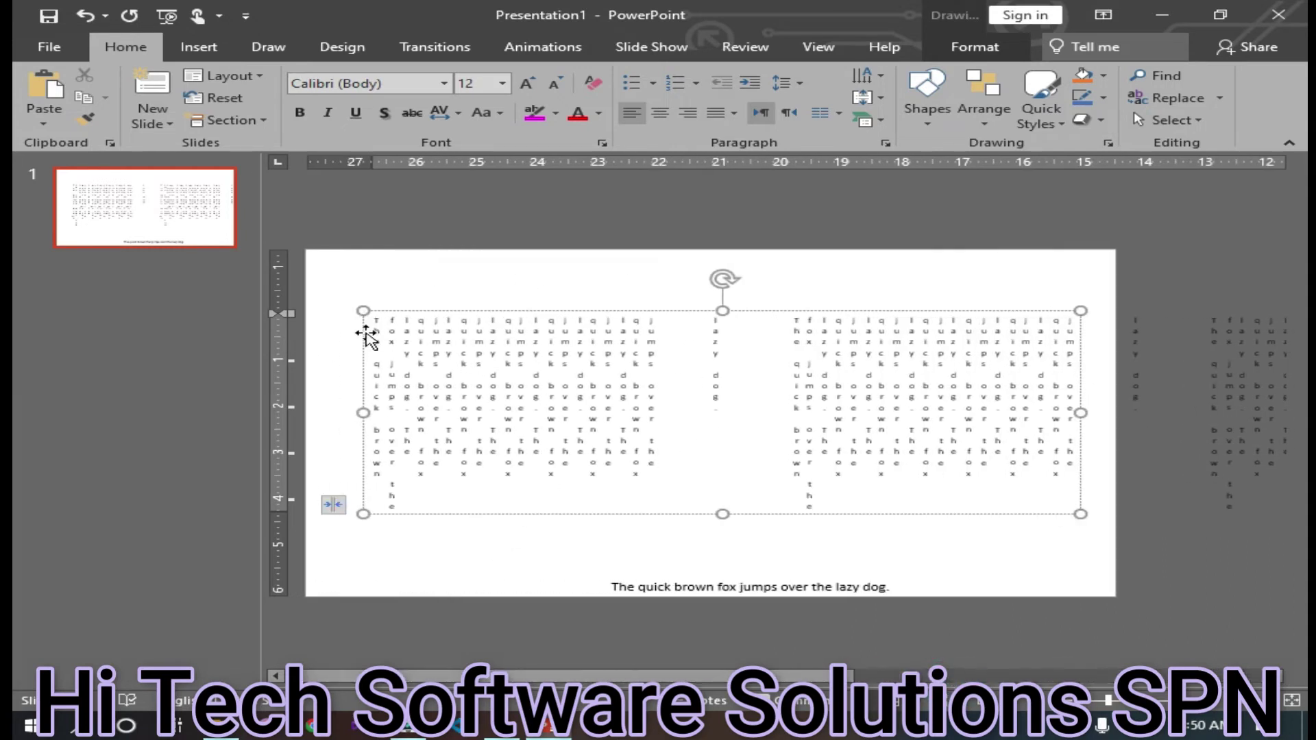
Step: Change the text direction of the generated sample paragraphs from stacked to horizontal
scroll(391, 361, up, 5)
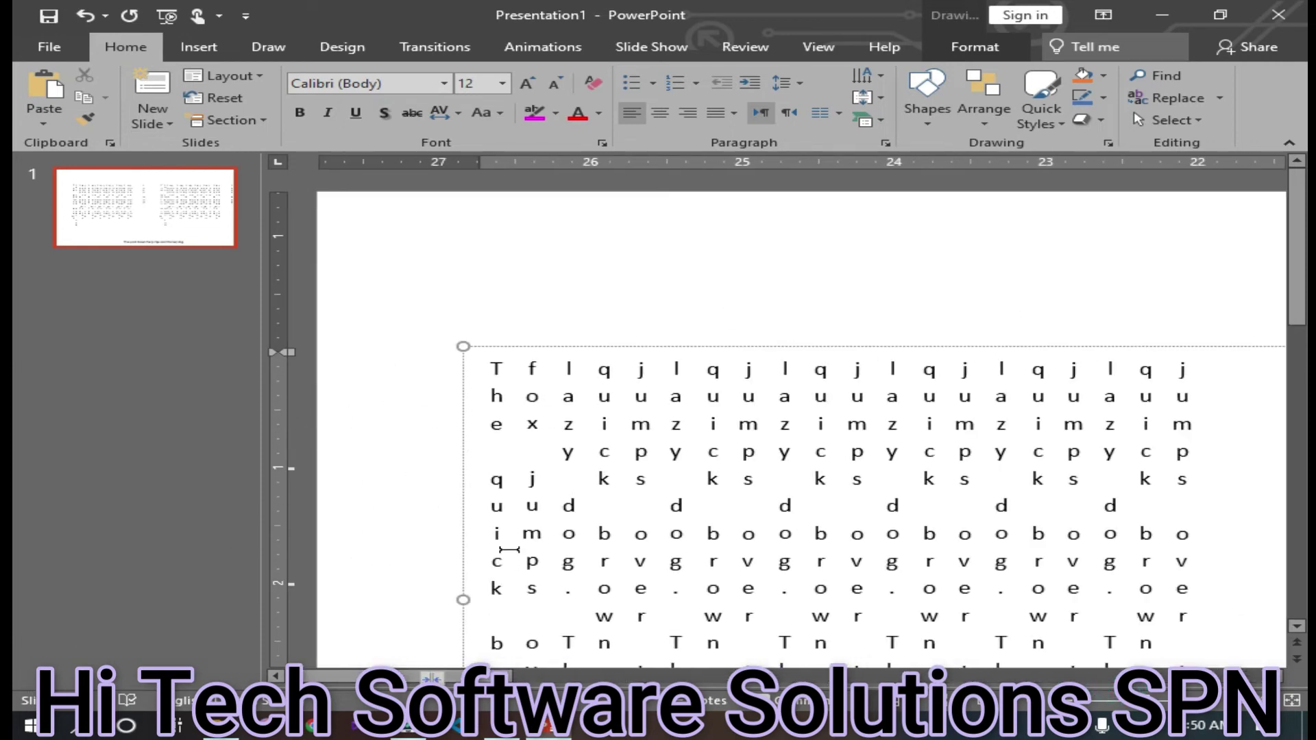
scroll(517, 583, down, 5)
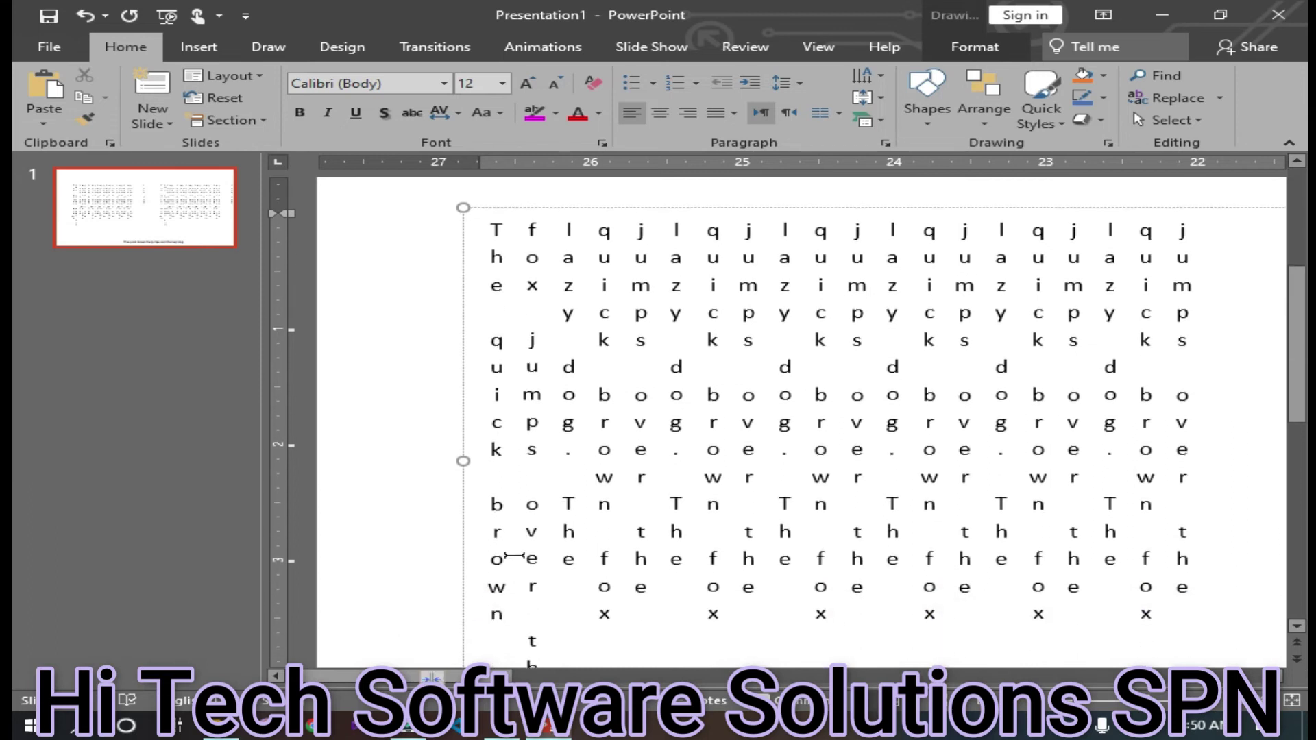
scroll(514, 561, down, 2)
drag(749, 517, 887, 125)
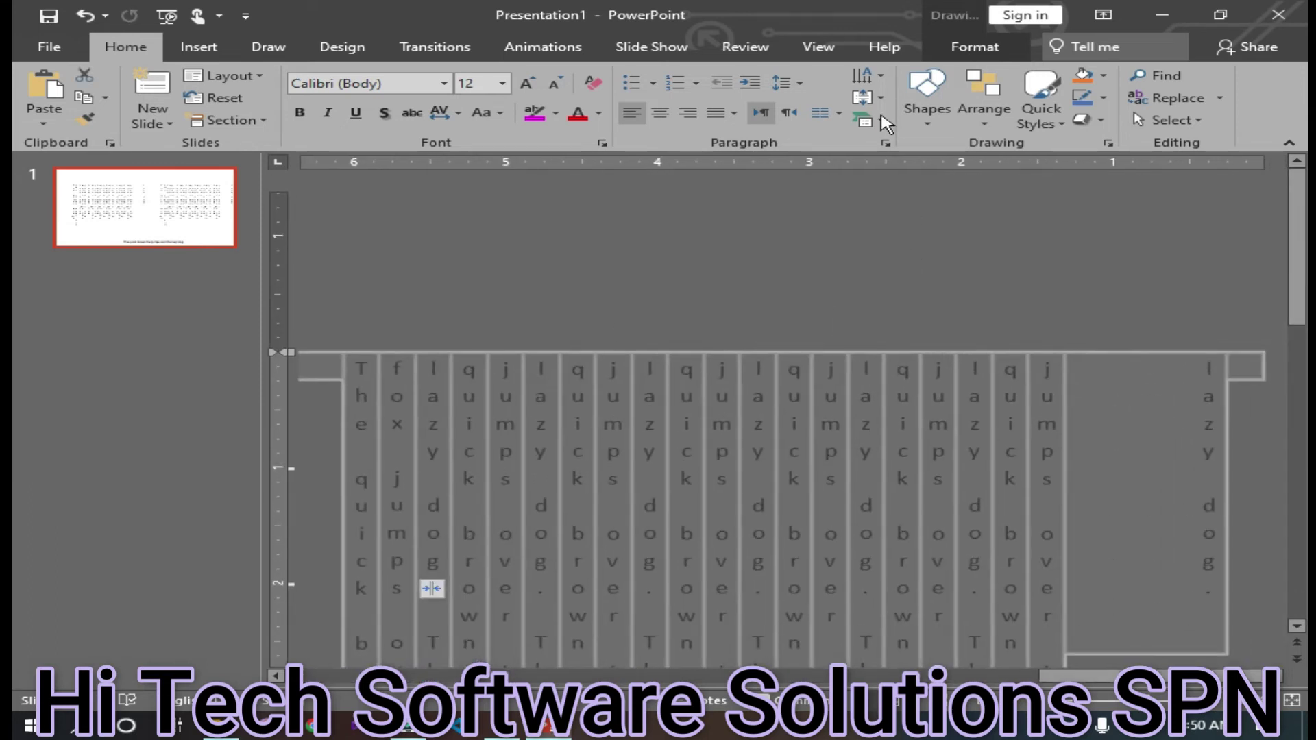
click(882, 122)
click(884, 129)
scroll(678, 476, down, 3)
click(642, 447)
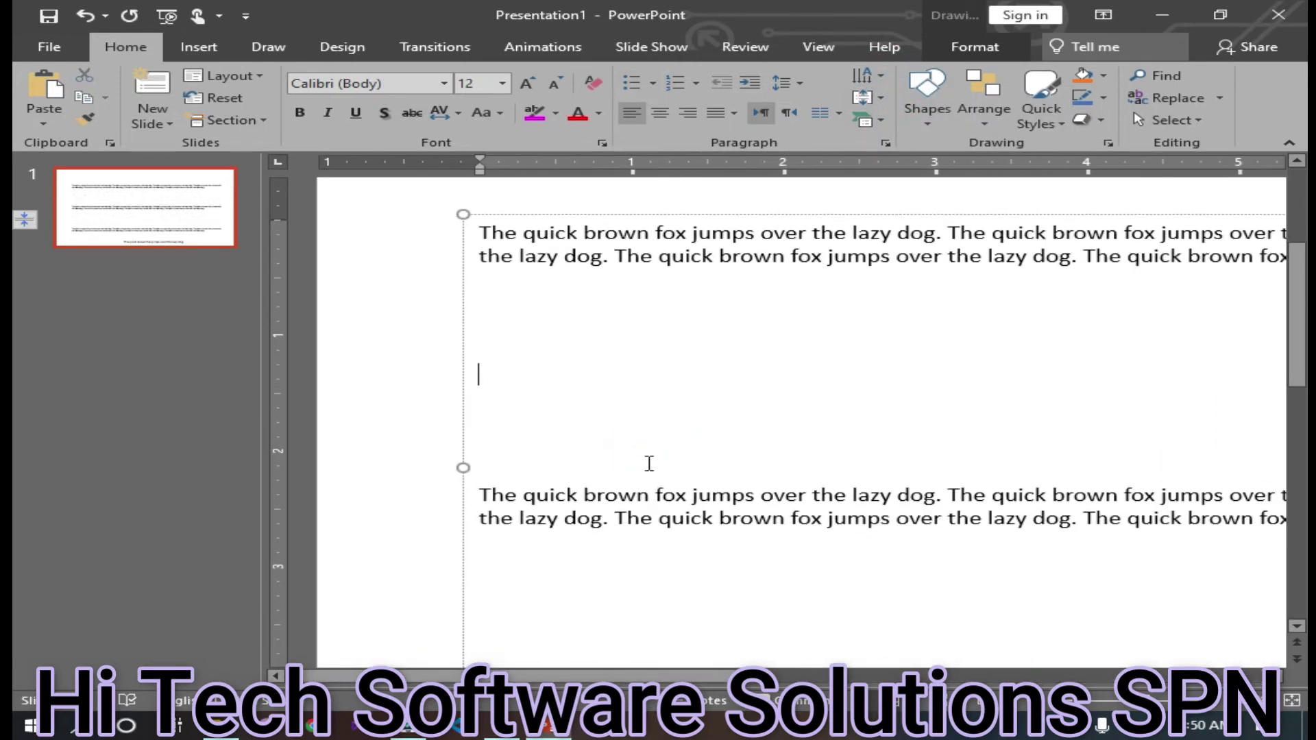
Step: Delete the blank paragraph between the first two sample paragraphs
key(BackSpace)
key(BackSpace)
key(BackSpace)
key(BackSpace)
key(BackSpace)
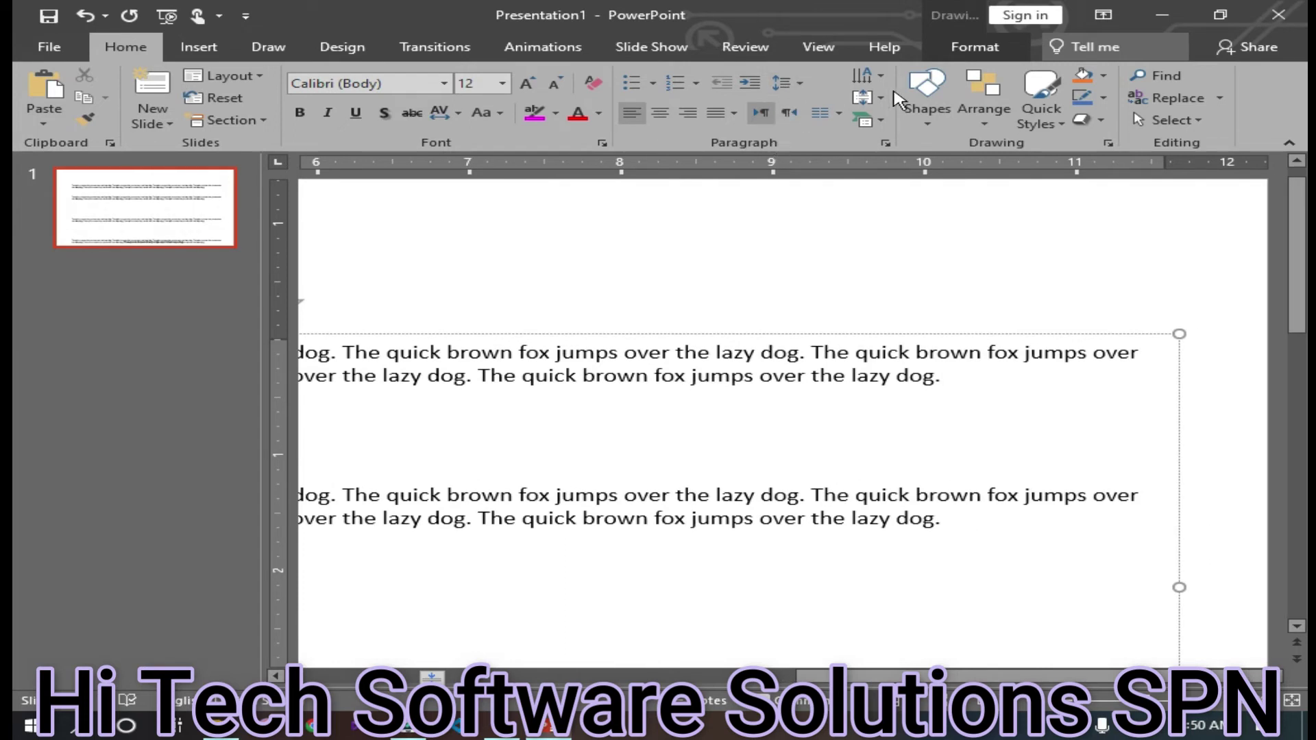
Step: Reduce the column spacing of the single-column text box
click(831, 114)
click(878, 267)
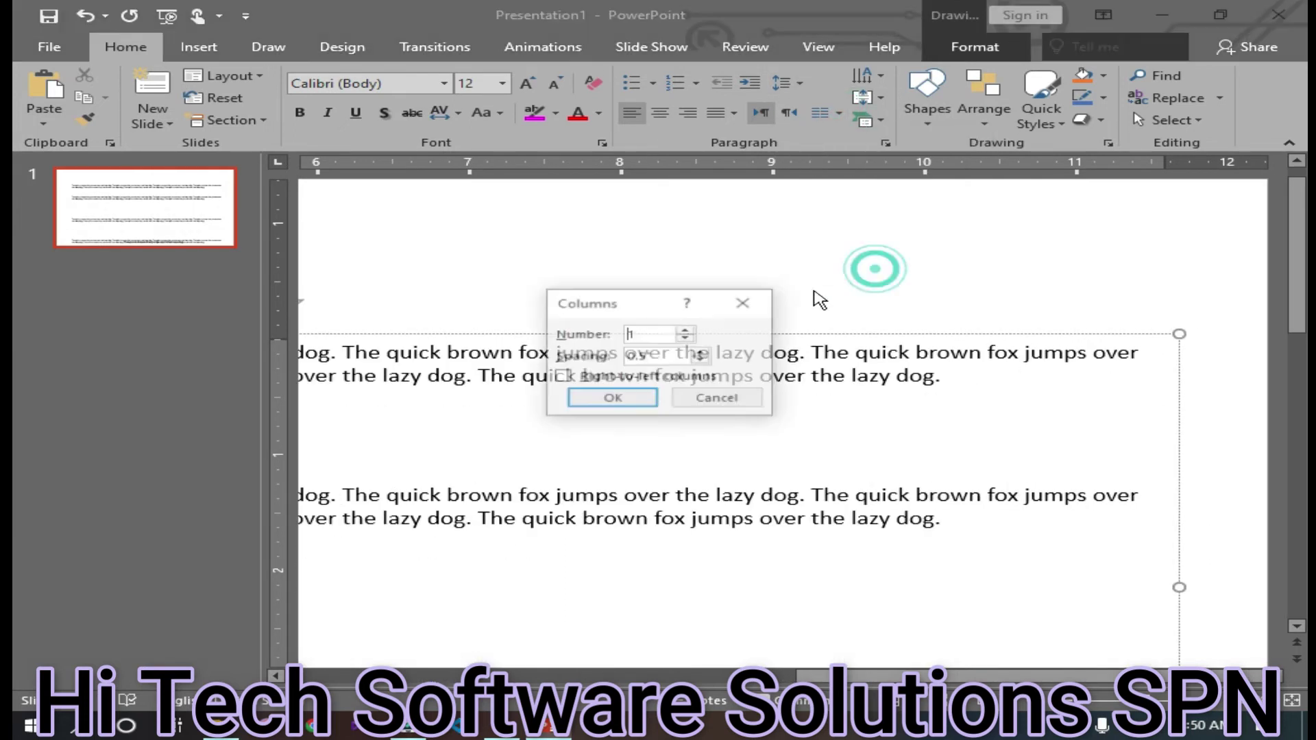
click(700, 361)
click(700, 361)
click(701, 362)
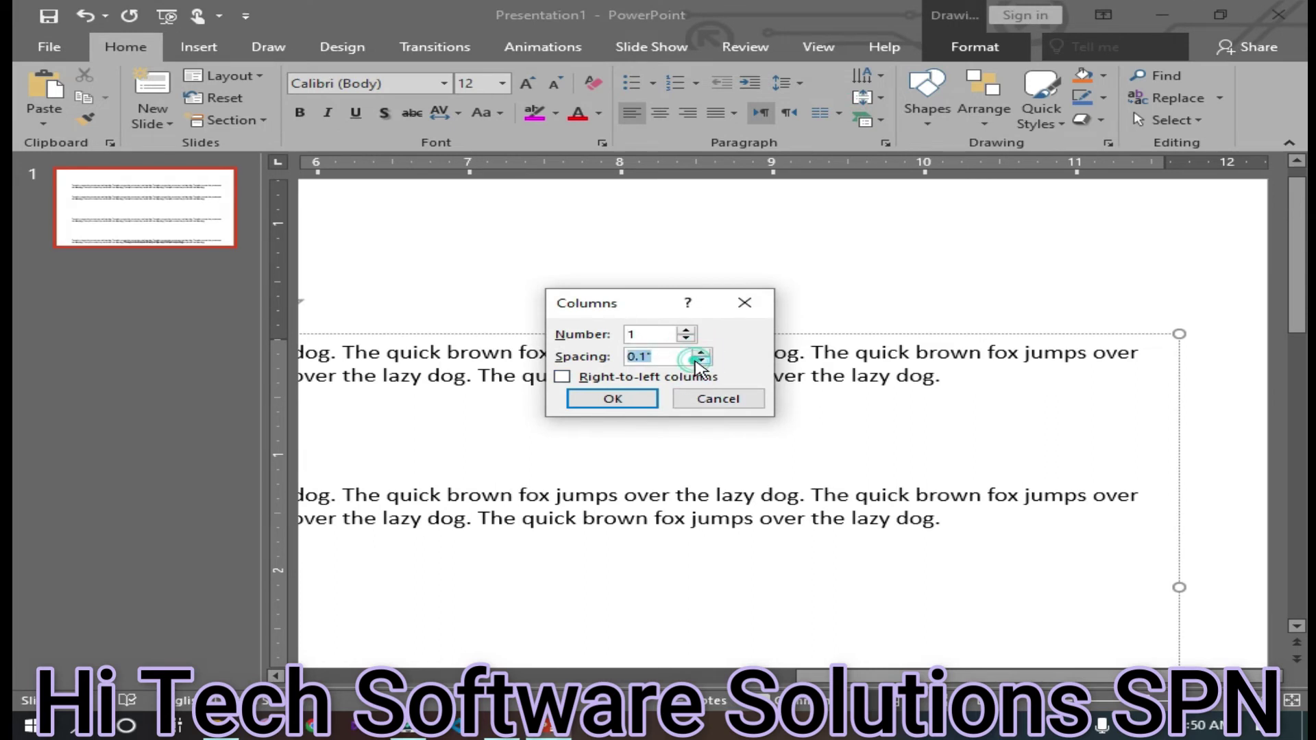
click(700, 361)
click(638, 401)
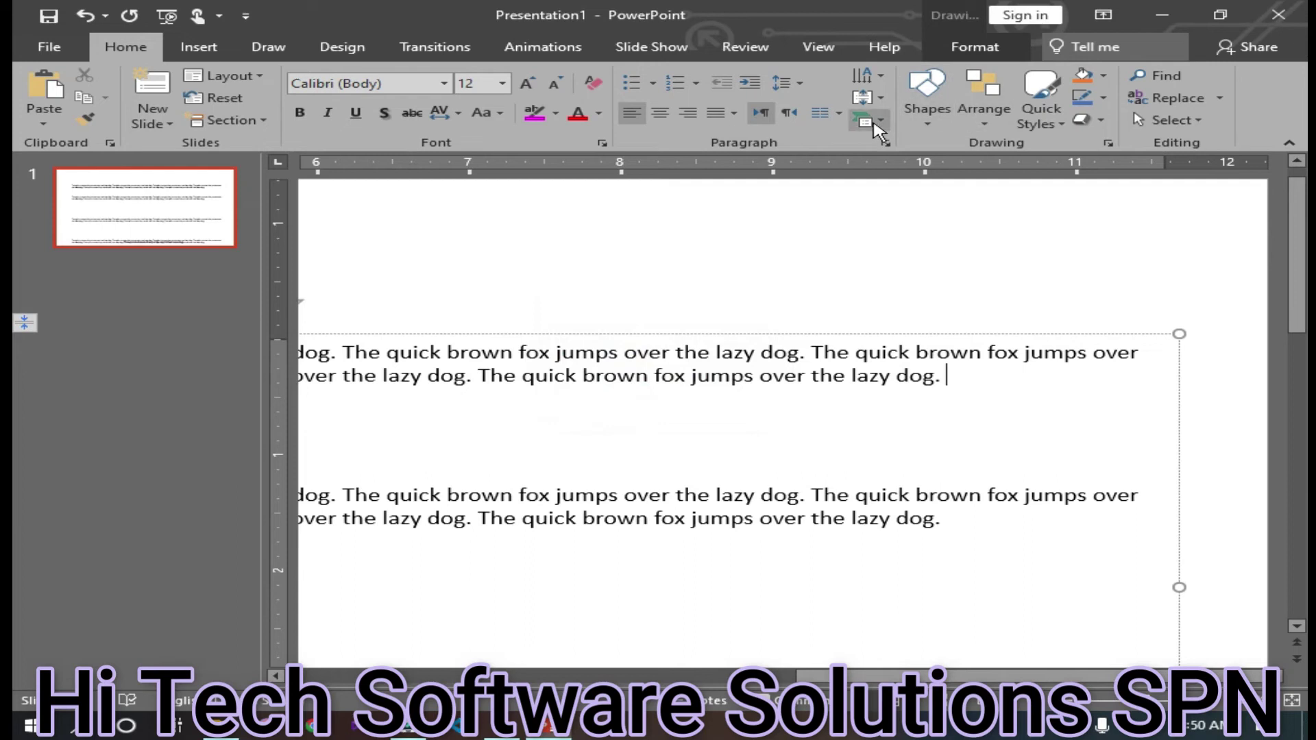
Step: Clear the spacing-after value of the first sample paragraph in its line spacing options
click(785, 83)
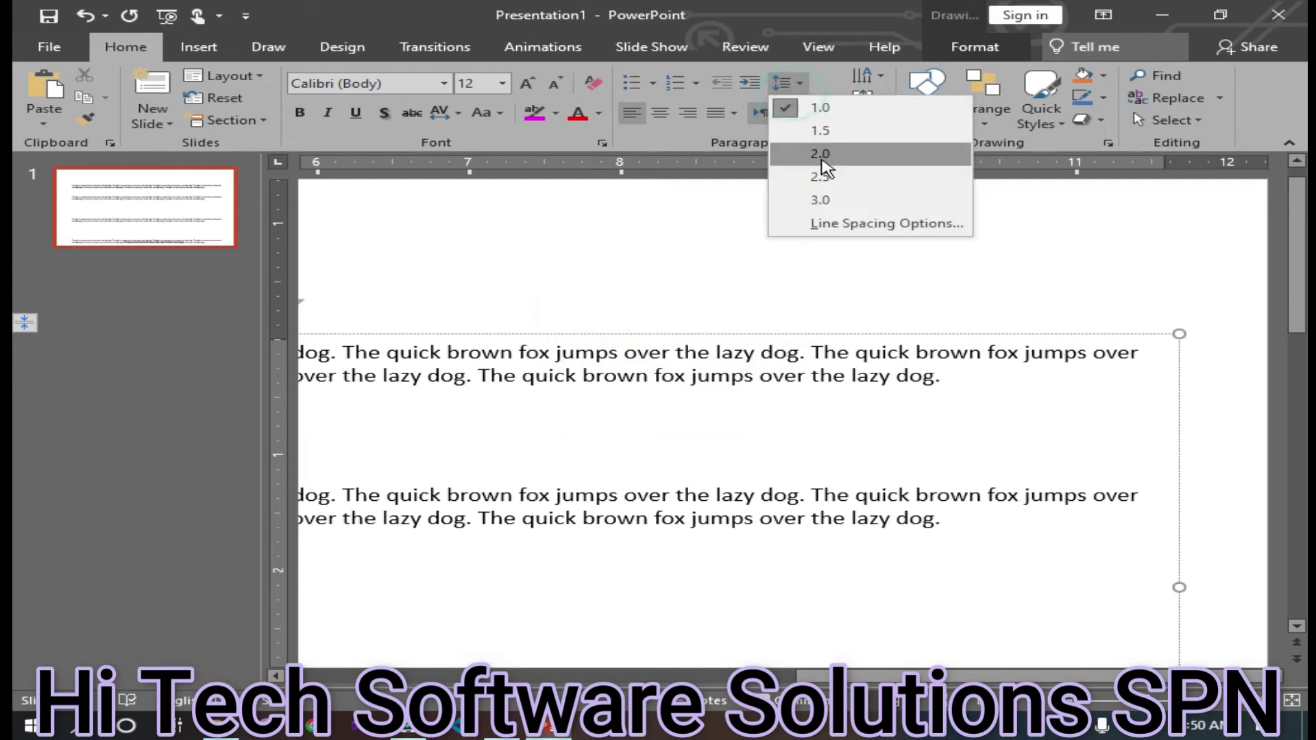
click(849, 223)
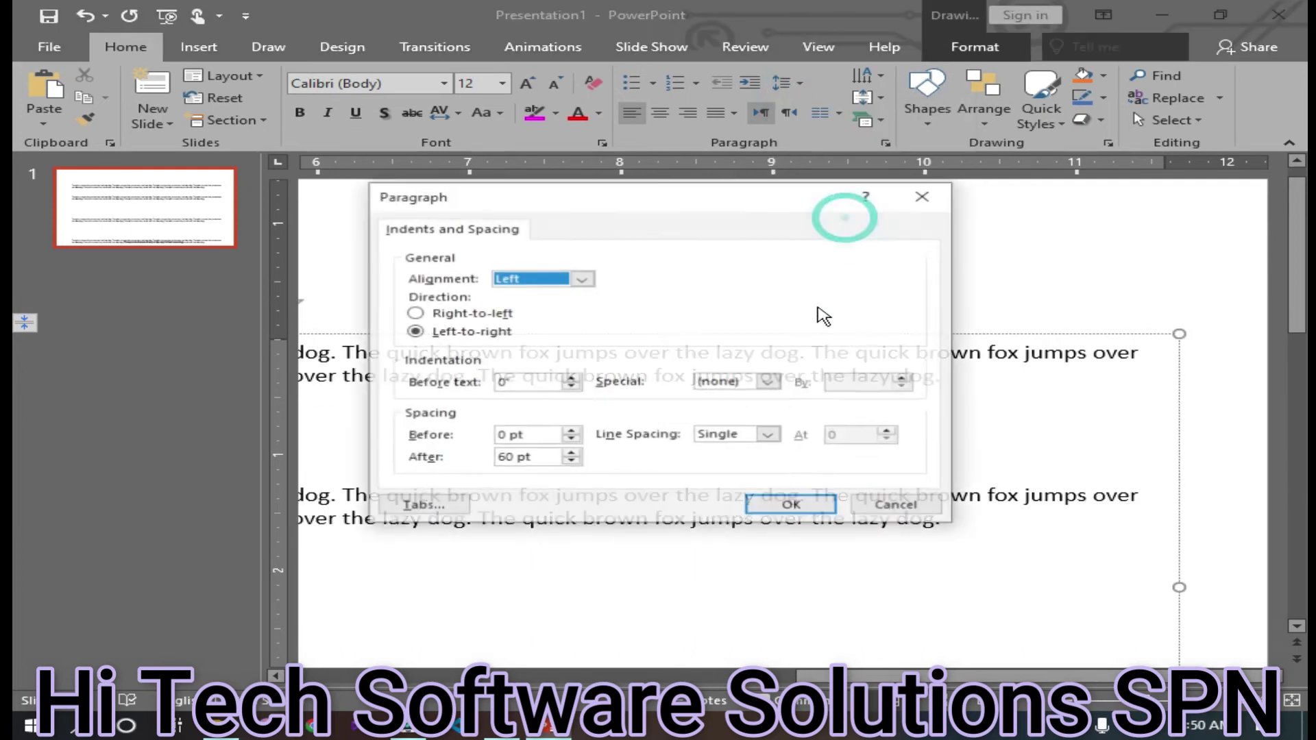
click(513, 455)
key(BackSpace)
key(BackSpace)
key(BackSpace)
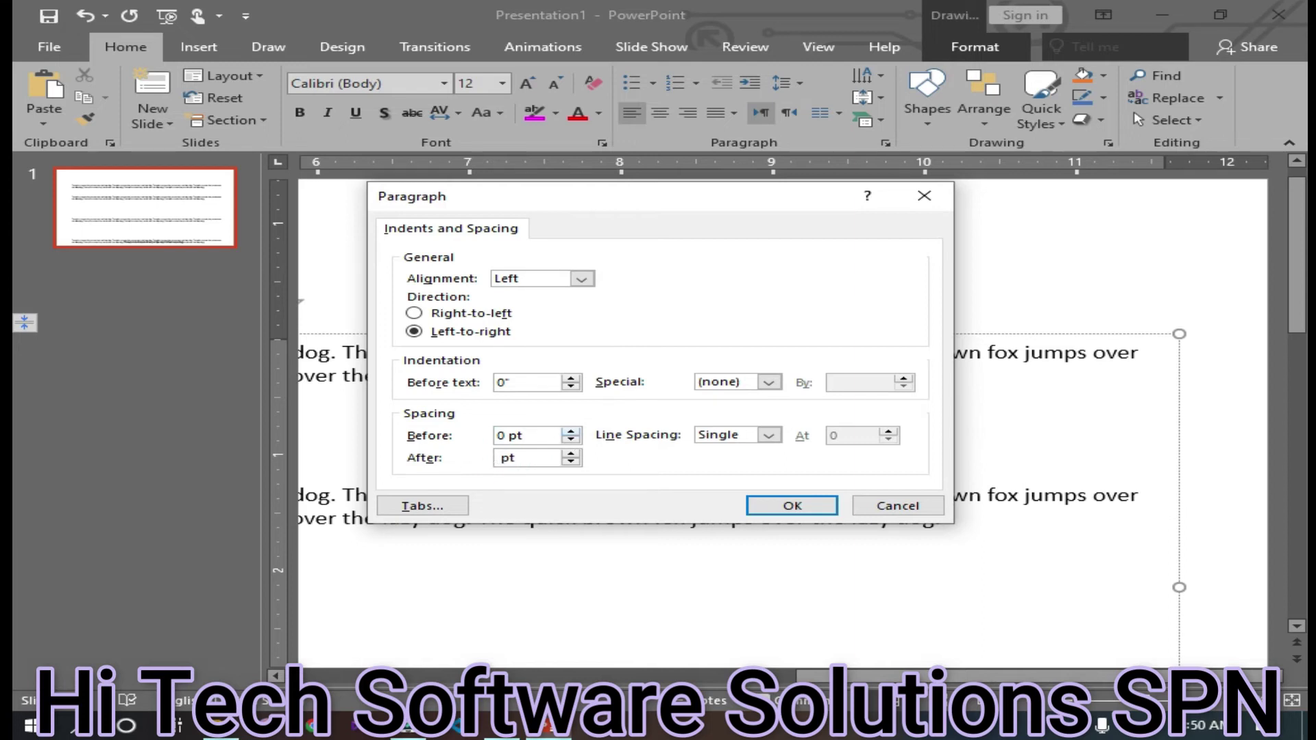
click(793, 505)
scroll(643, 551, down, 2)
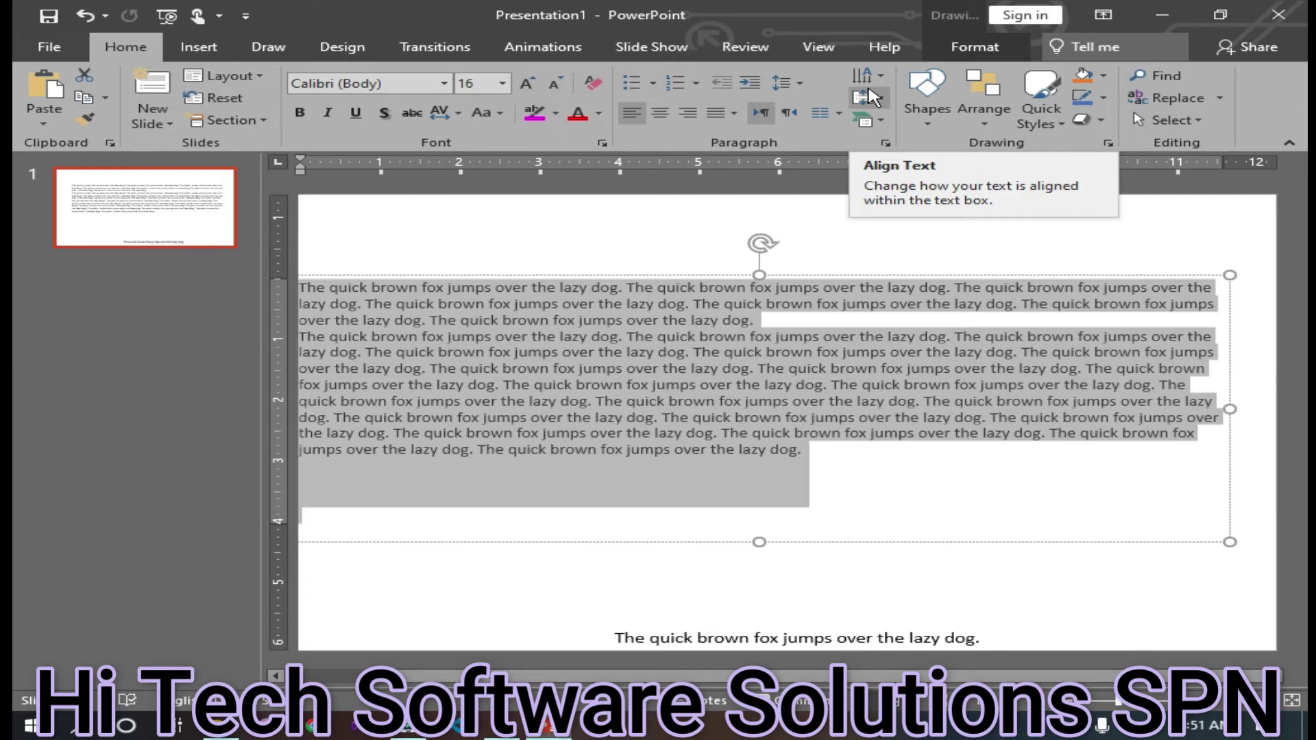
Step: View the vertical text alignment options for the selected sample text and clear the selection
click(872, 96)
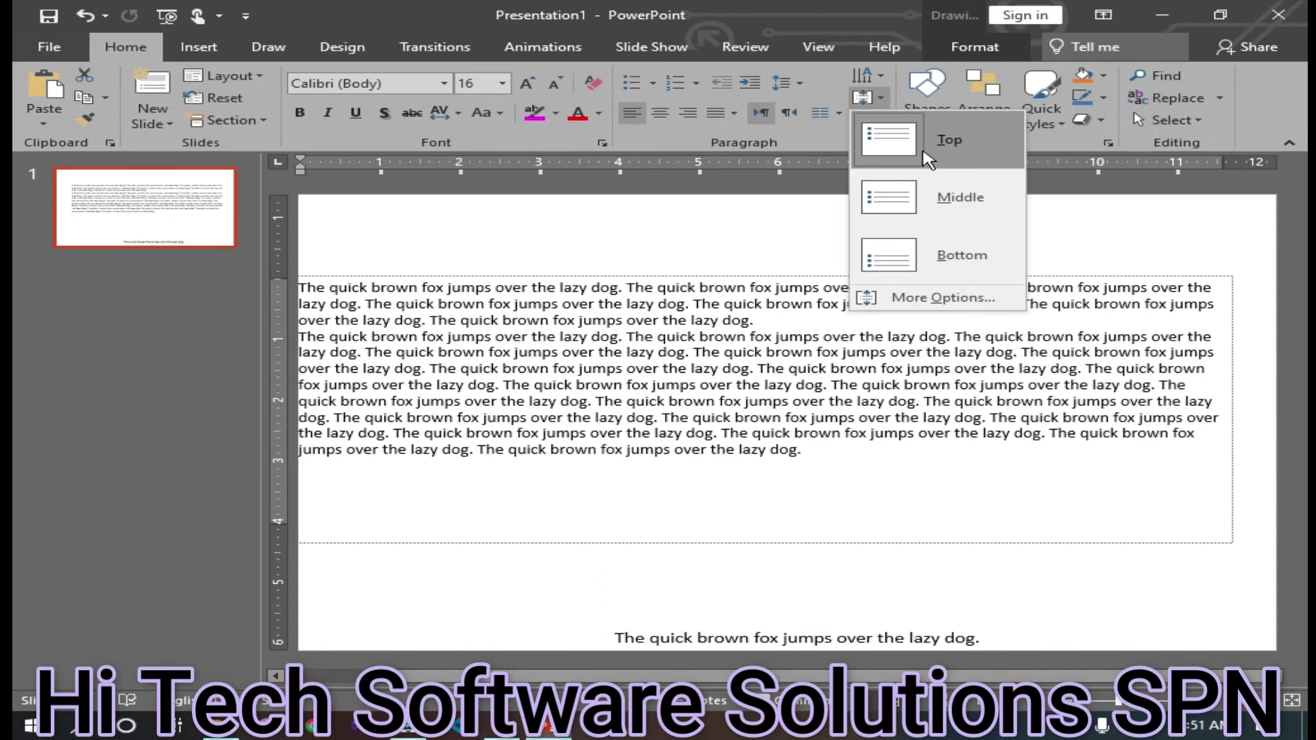
click(433, 503)
click(375, 531)
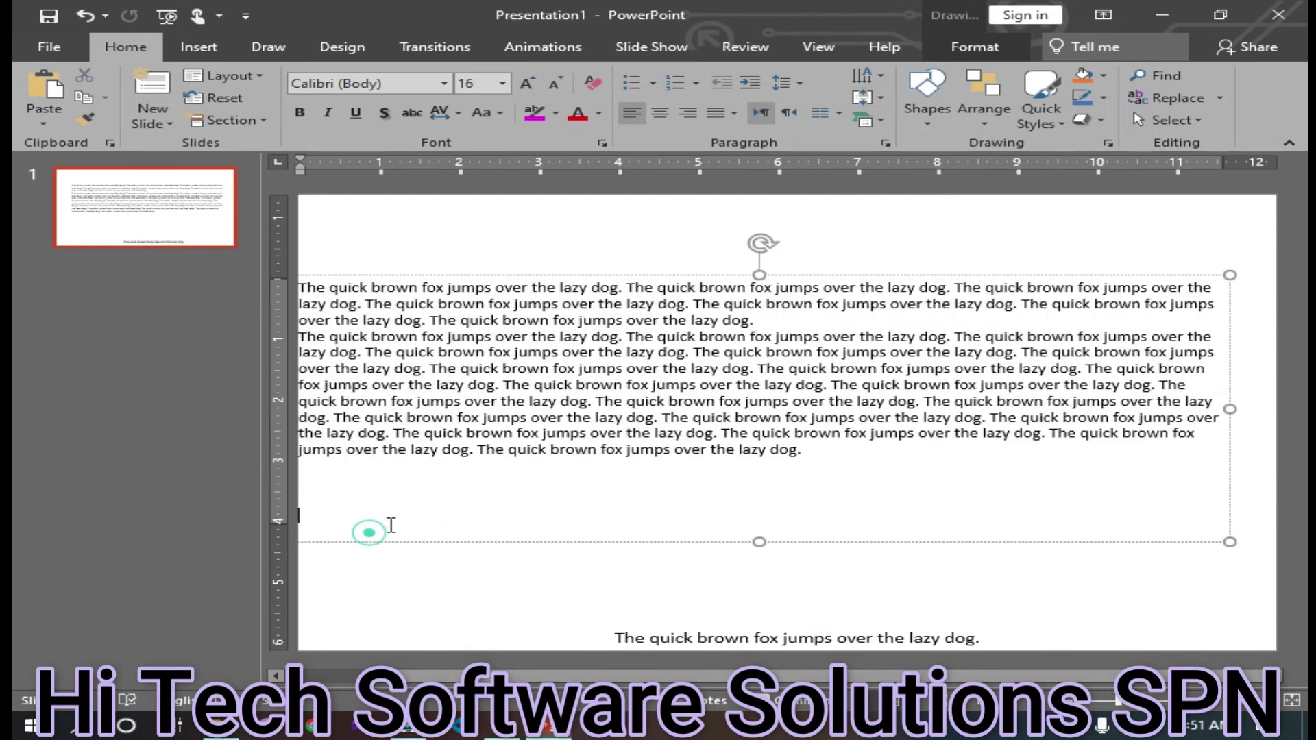
Step: Remove the empty lines below the last sample paragraph
drag(603, 678, 347, 537)
click(468, 510)
key(ctrl+z)
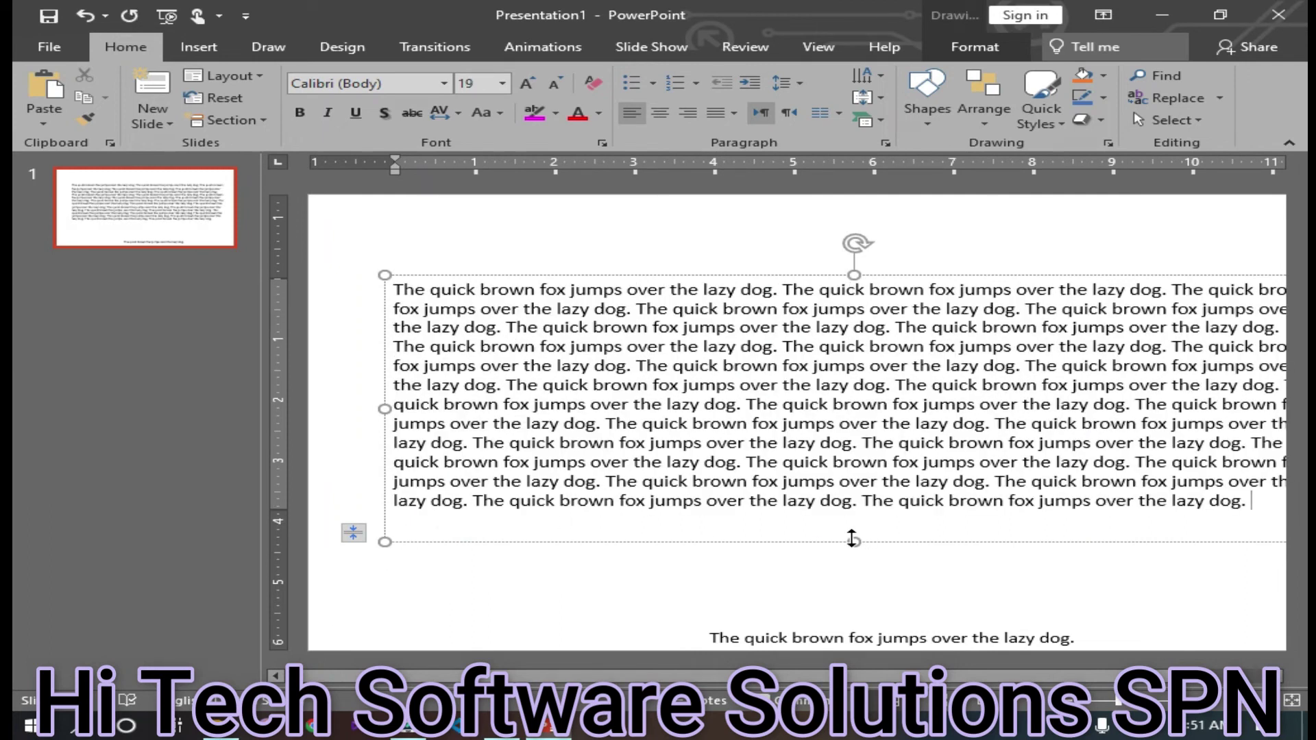
Step: Stretch the sample text box downward until its lower edge reaches the sentence near the slide's bottom
drag(852, 540, 852, 630)
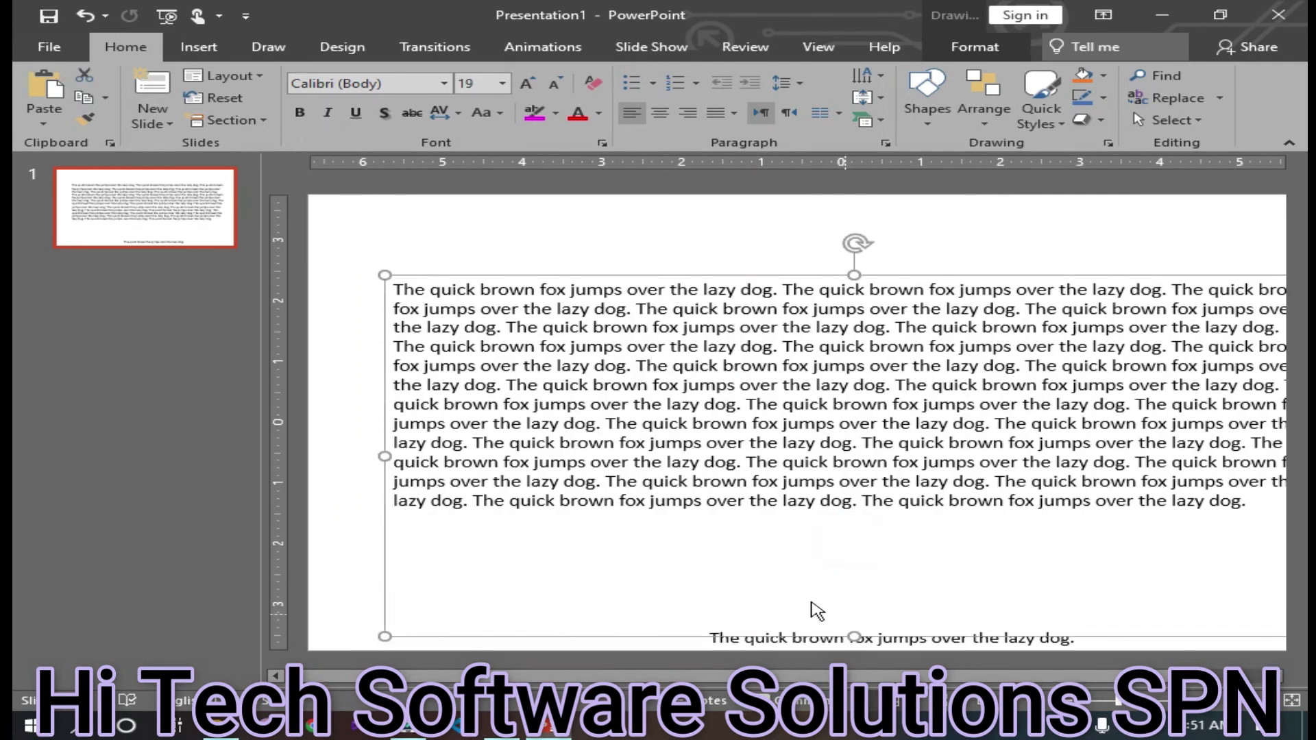
click(469, 593)
click(468, 473)
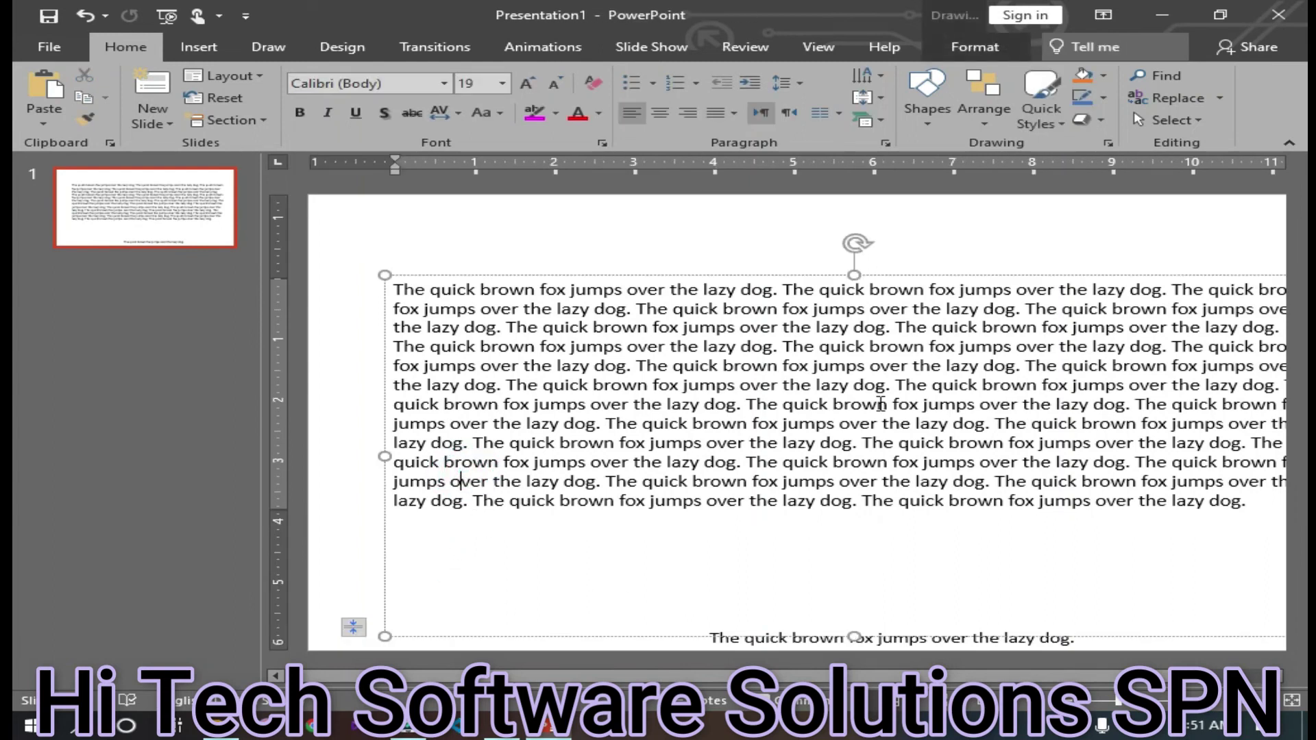
Step: Open the detailed text box formatting options for the sample text from its vertical alignment choices
ctrl+scroll(635, 530, down, 3)
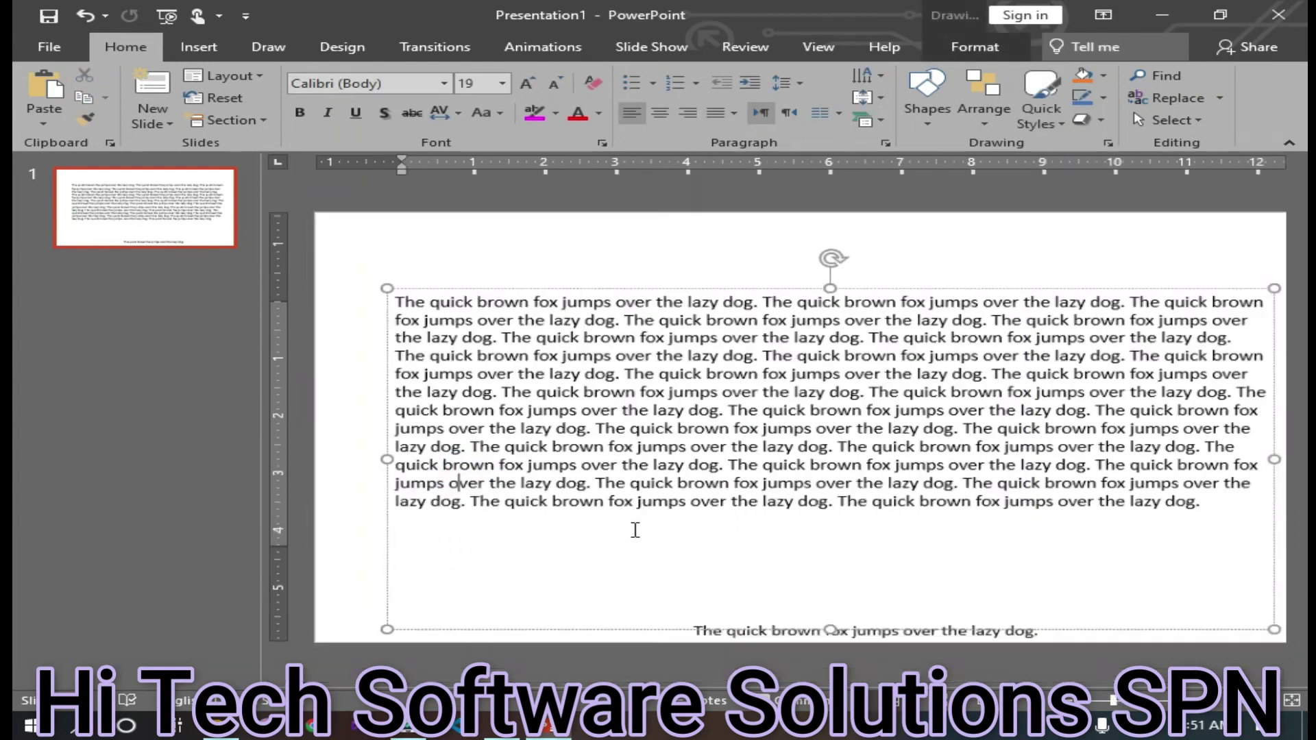
ctrl+scroll(635, 528, up, 3)
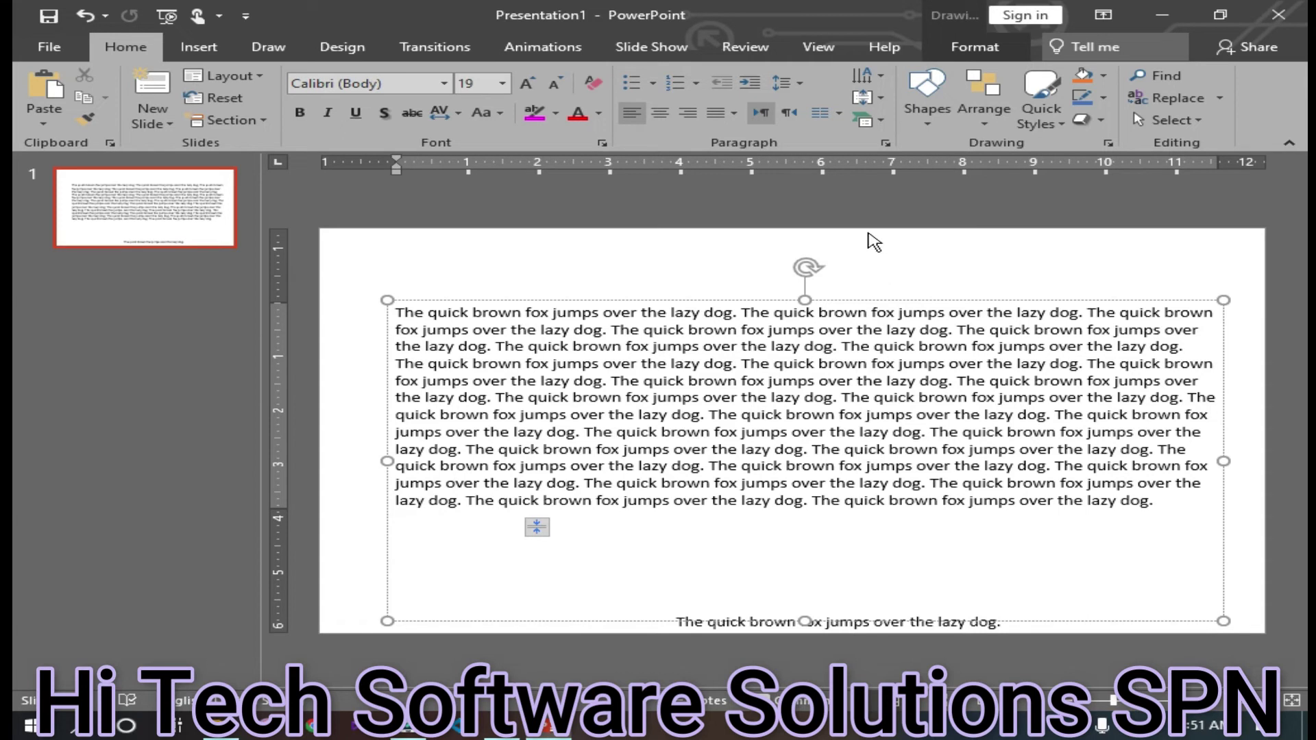
click(823, 114)
click(871, 100)
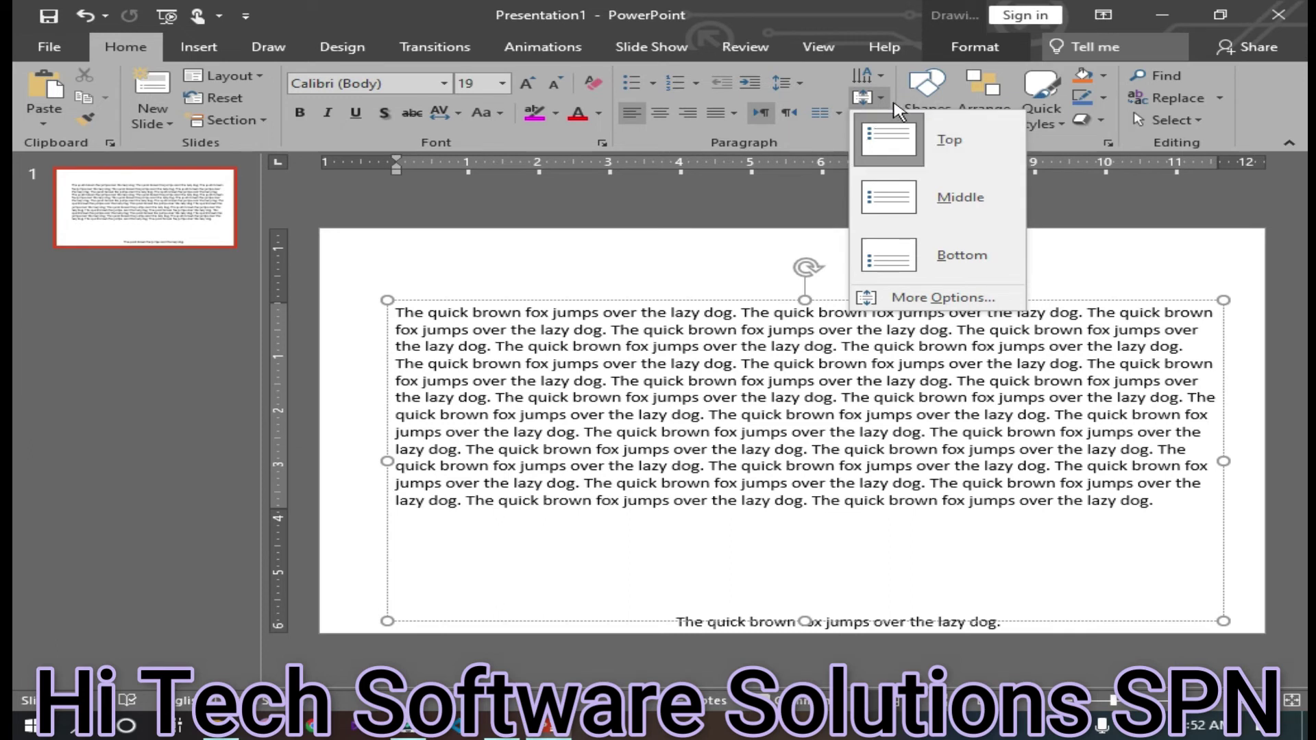
click(915, 297)
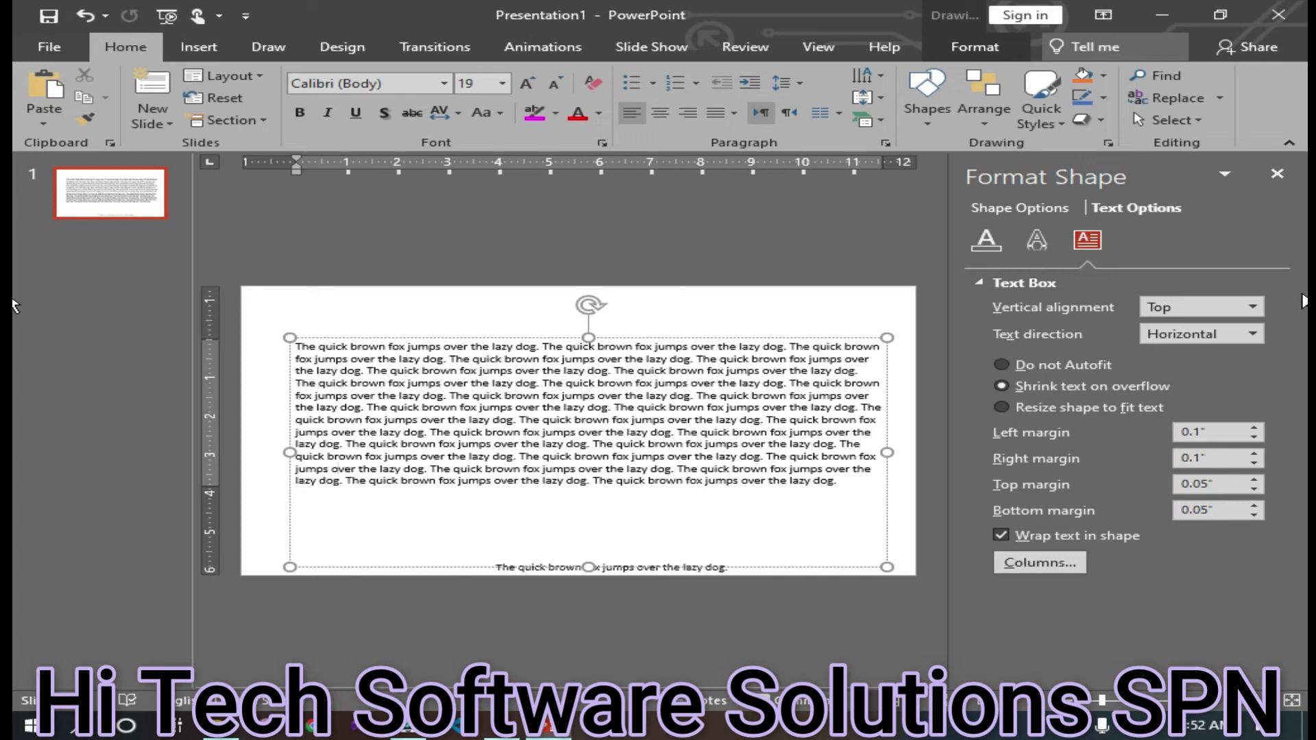
Step: Try the Middle and Bottom vertical alignments on the sample text box
click(1252, 307)
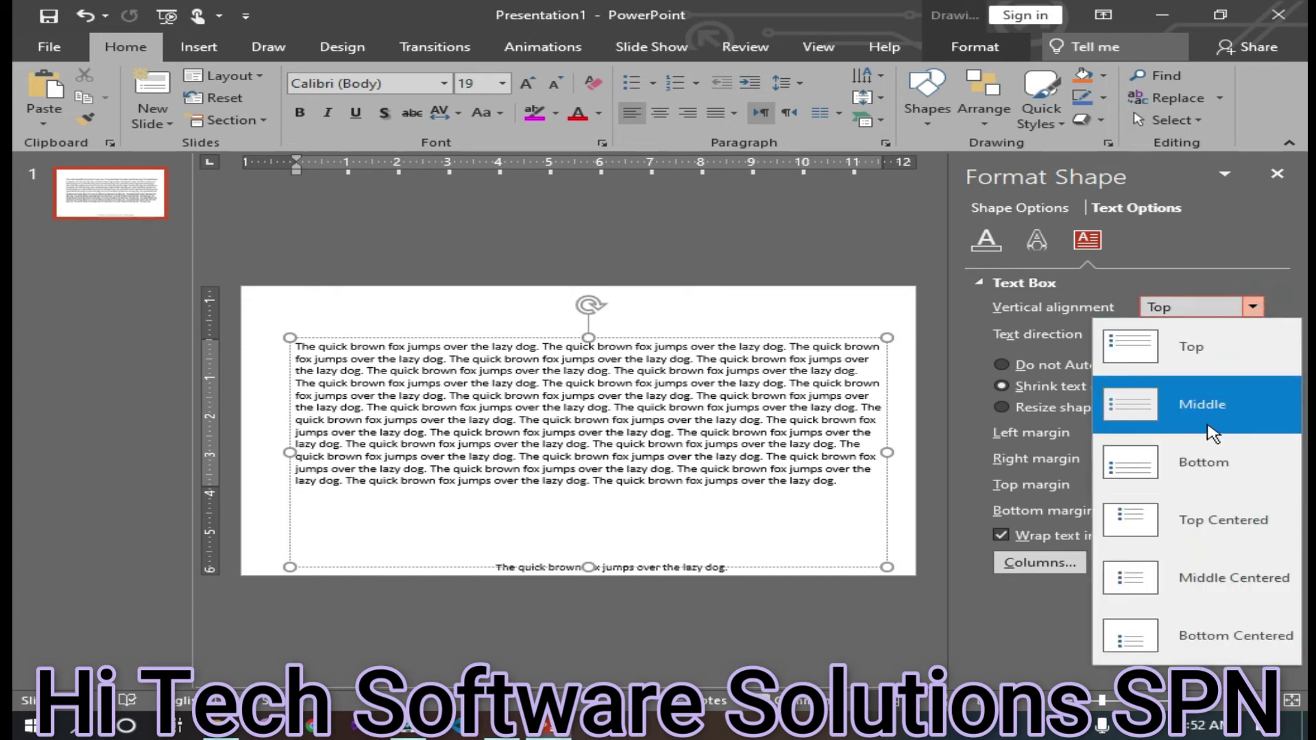
click(1212, 431)
click(1253, 307)
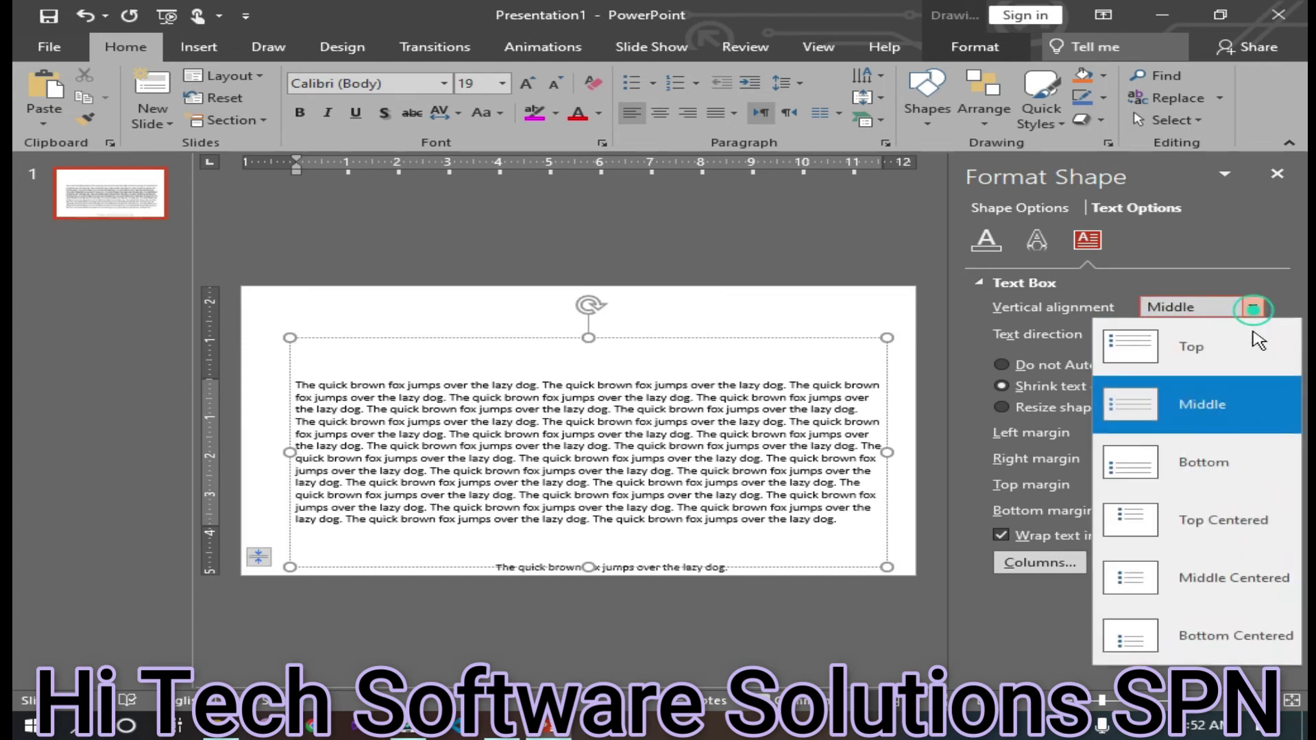
click(1165, 459)
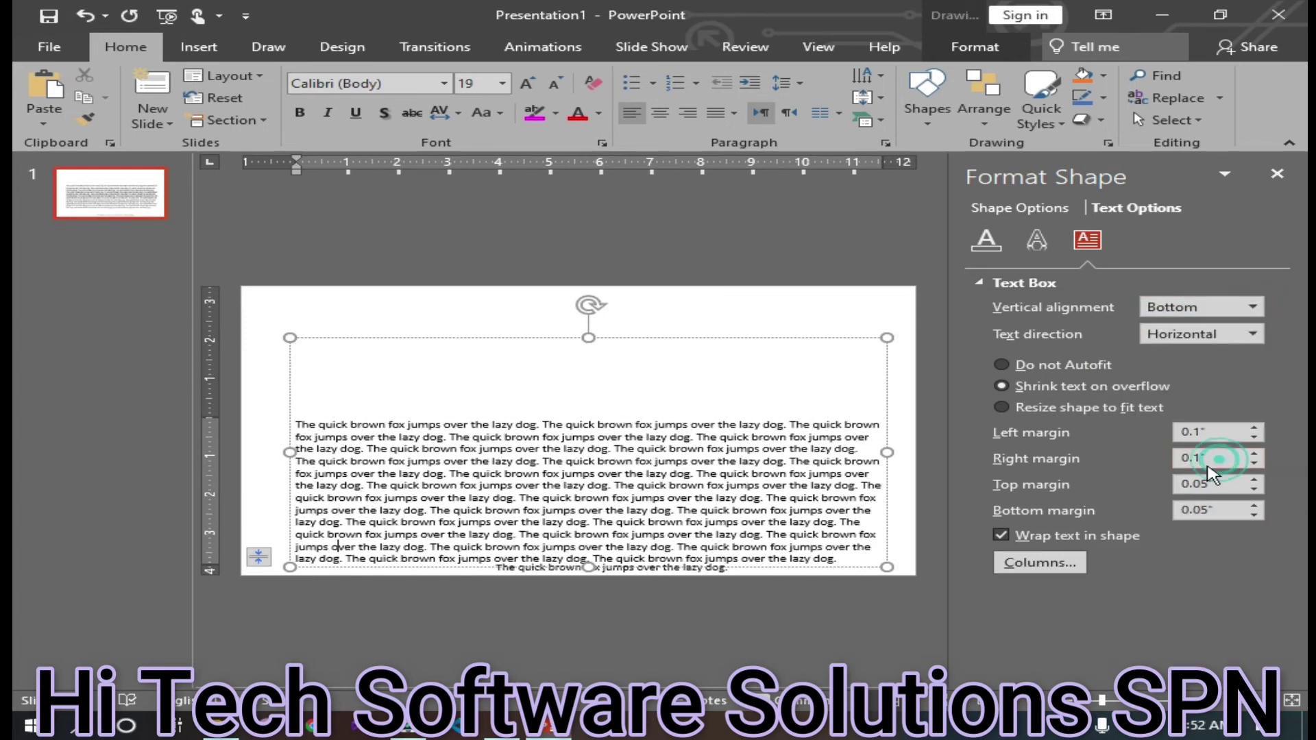
Step: Try the Top Centered, Middle Centered and Bottom Centered vertical alignments on the sample text box and return it to Top
click(1252, 307)
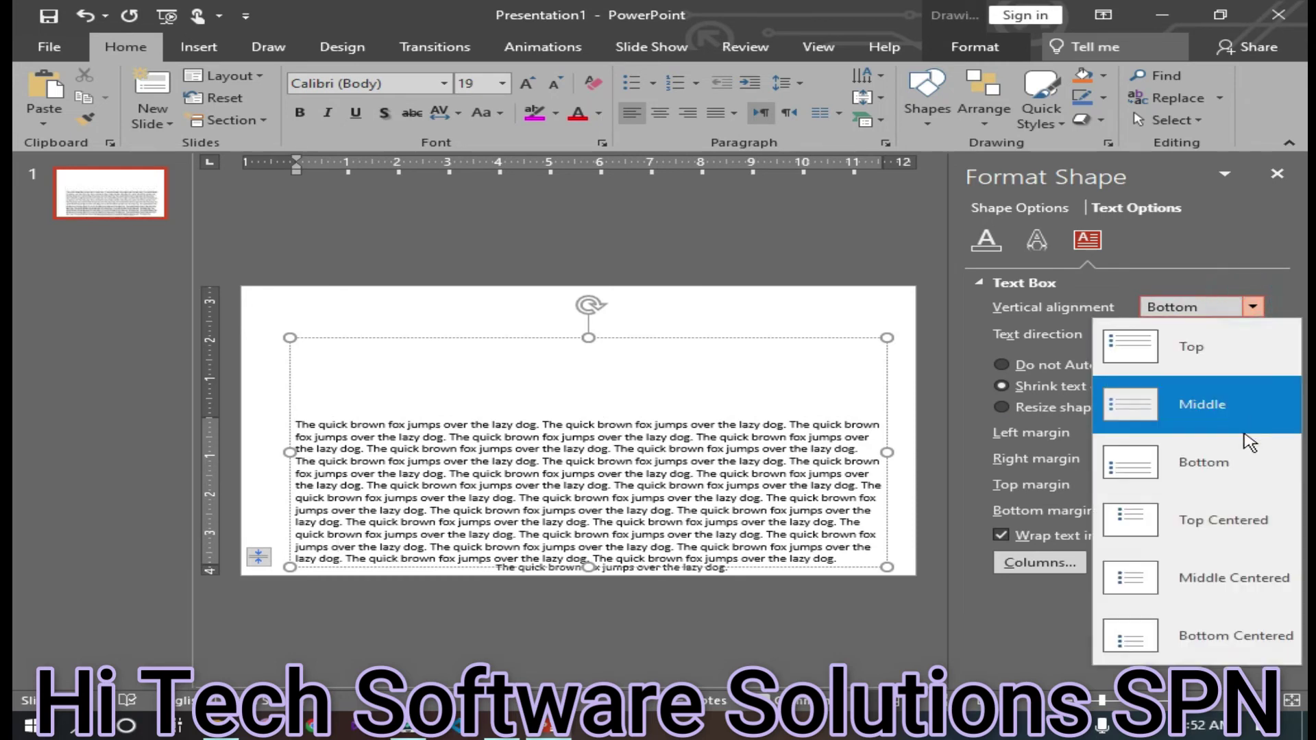
click(1255, 536)
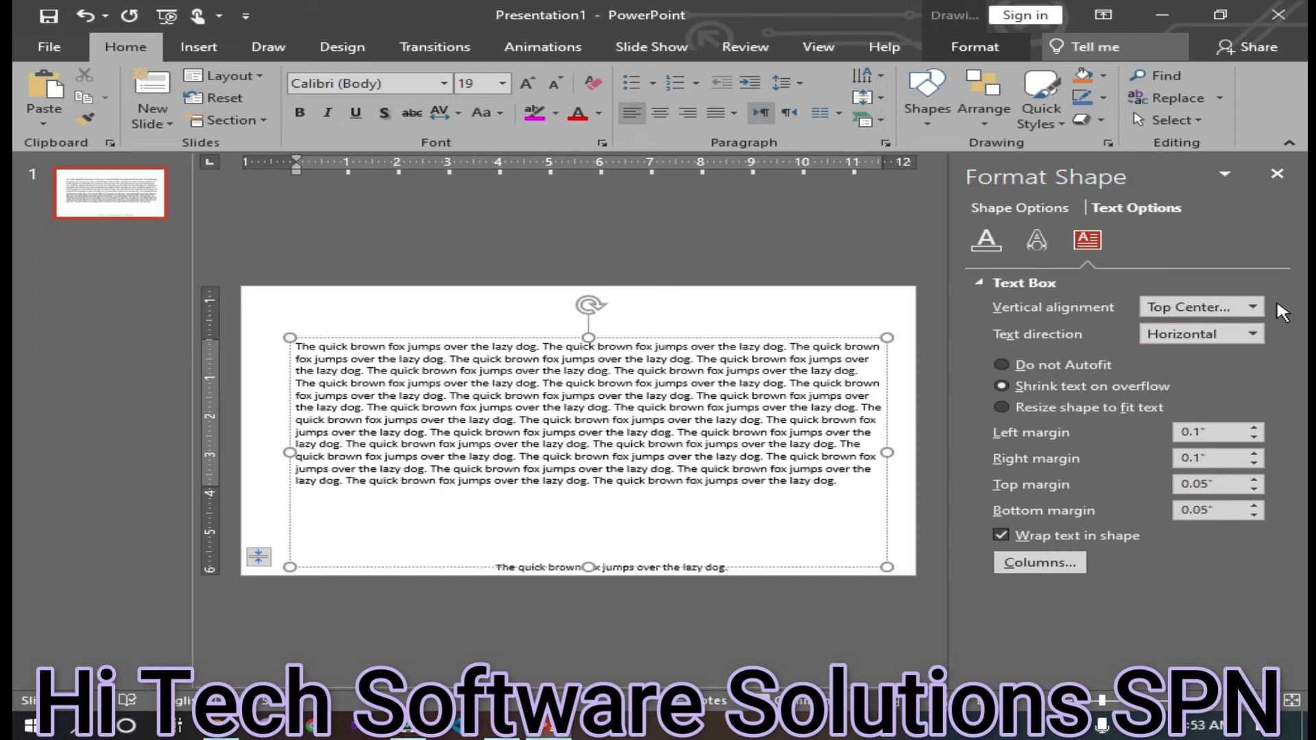
click(1254, 307)
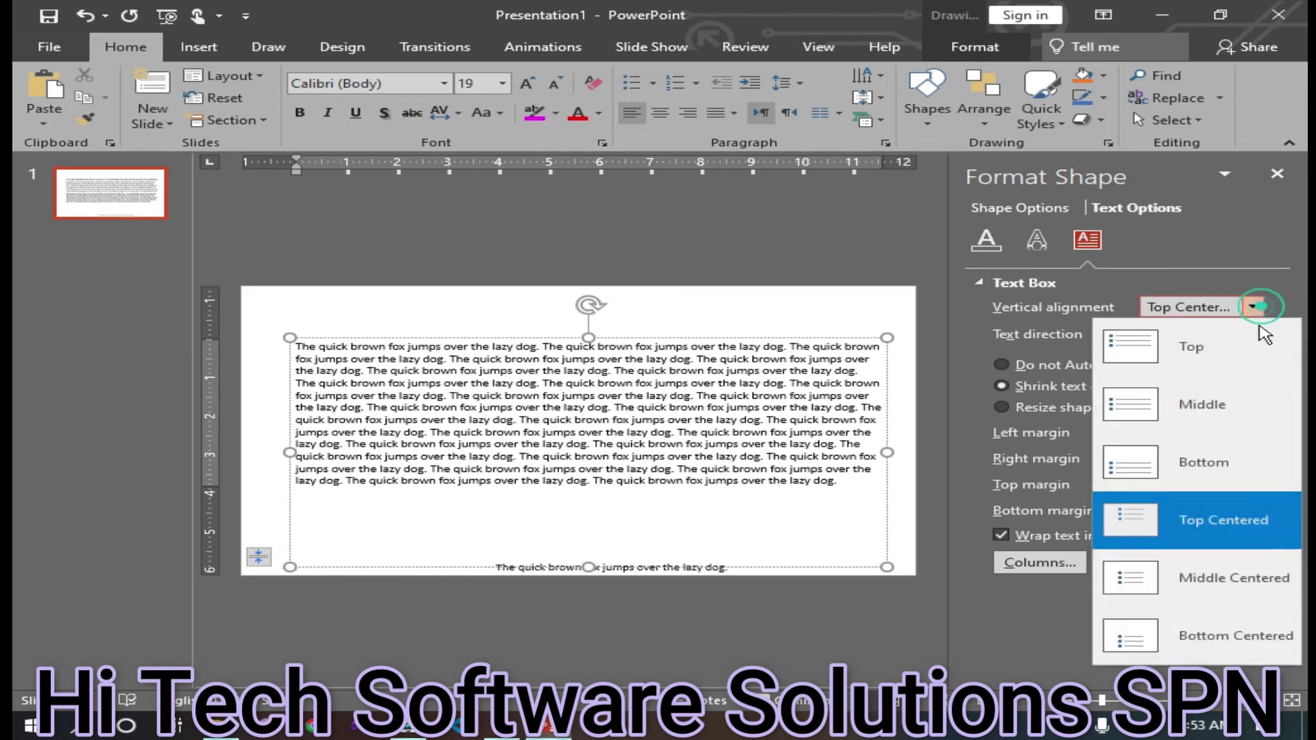
click(1193, 572)
click(1246, 306)
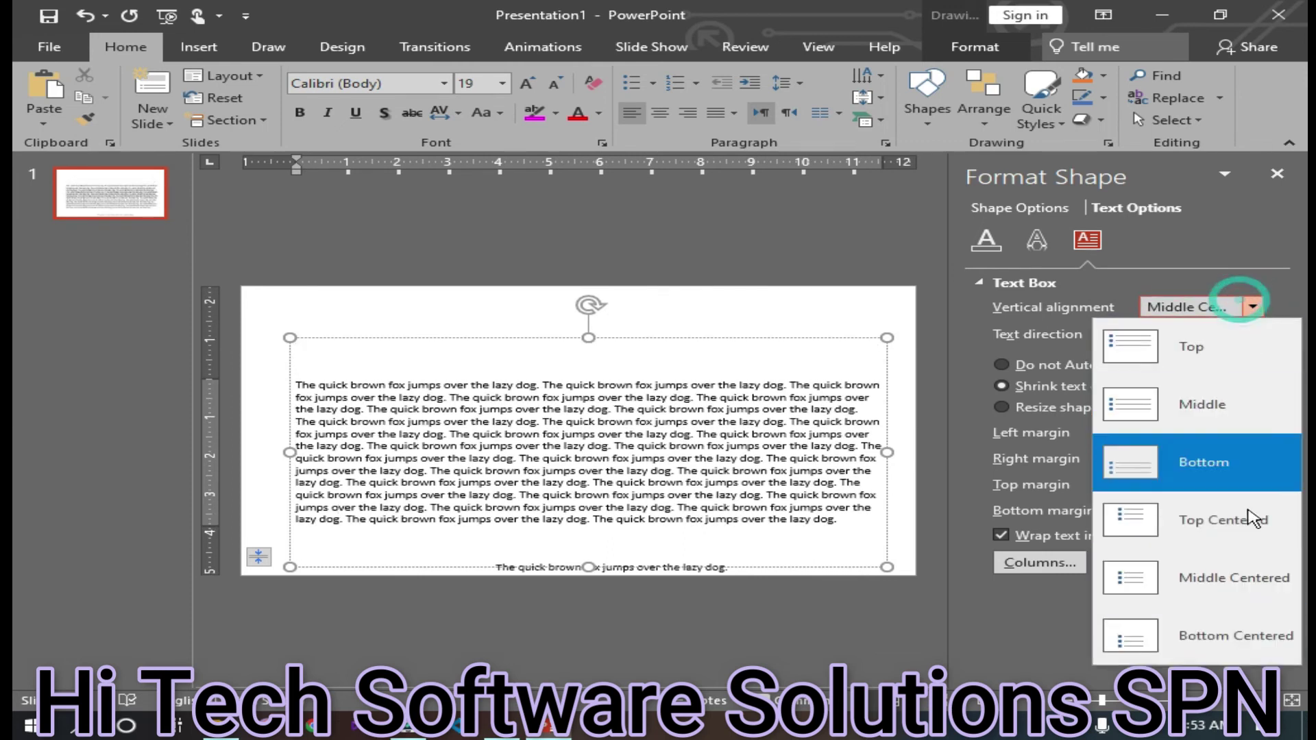
click(1203, 622)
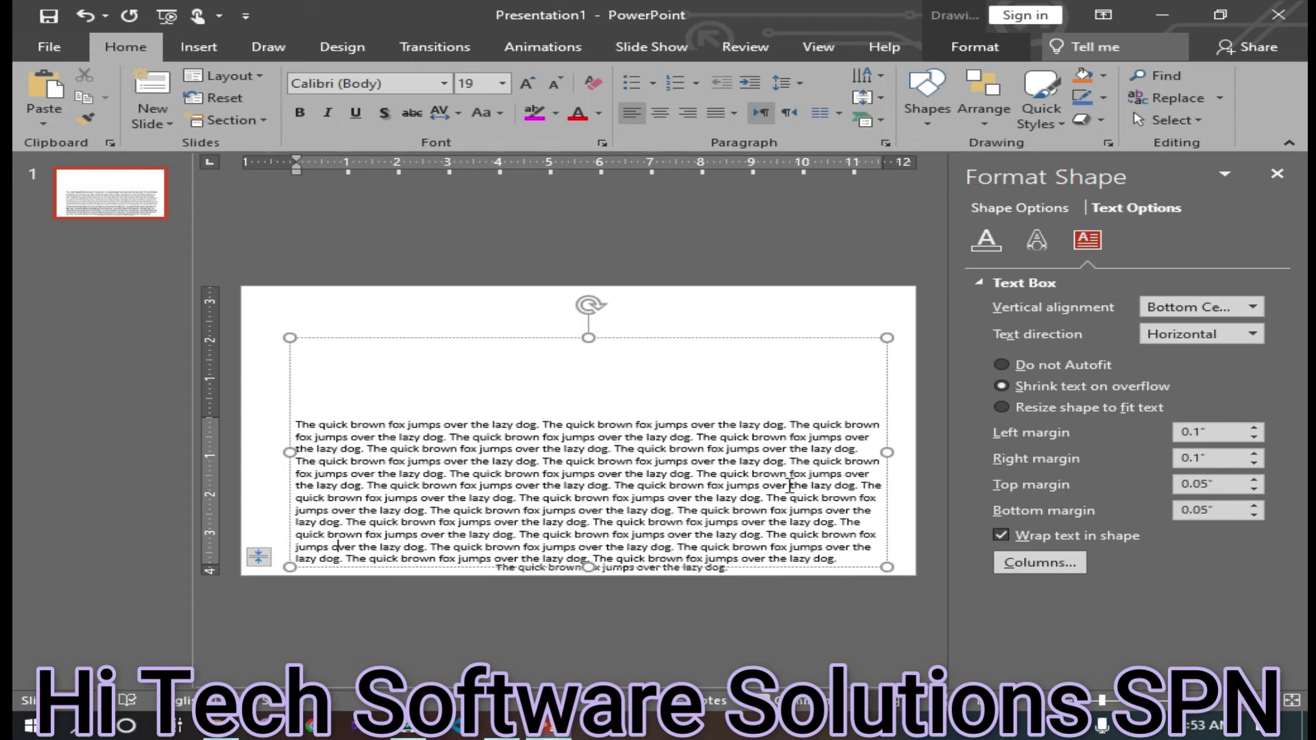
click(1239, 316)
click(1193, 326)
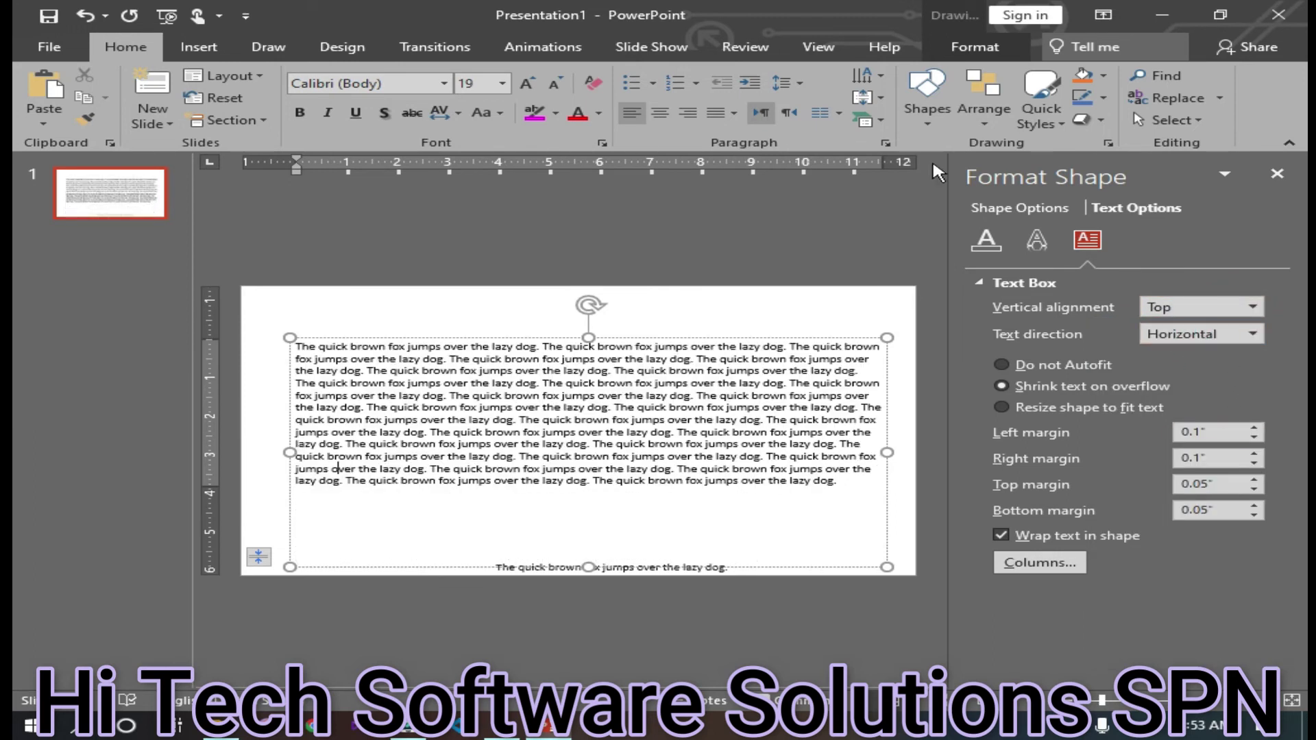
Step: Rotate all text in the sample text box by 270° and undo the rotation
click(862, 76)
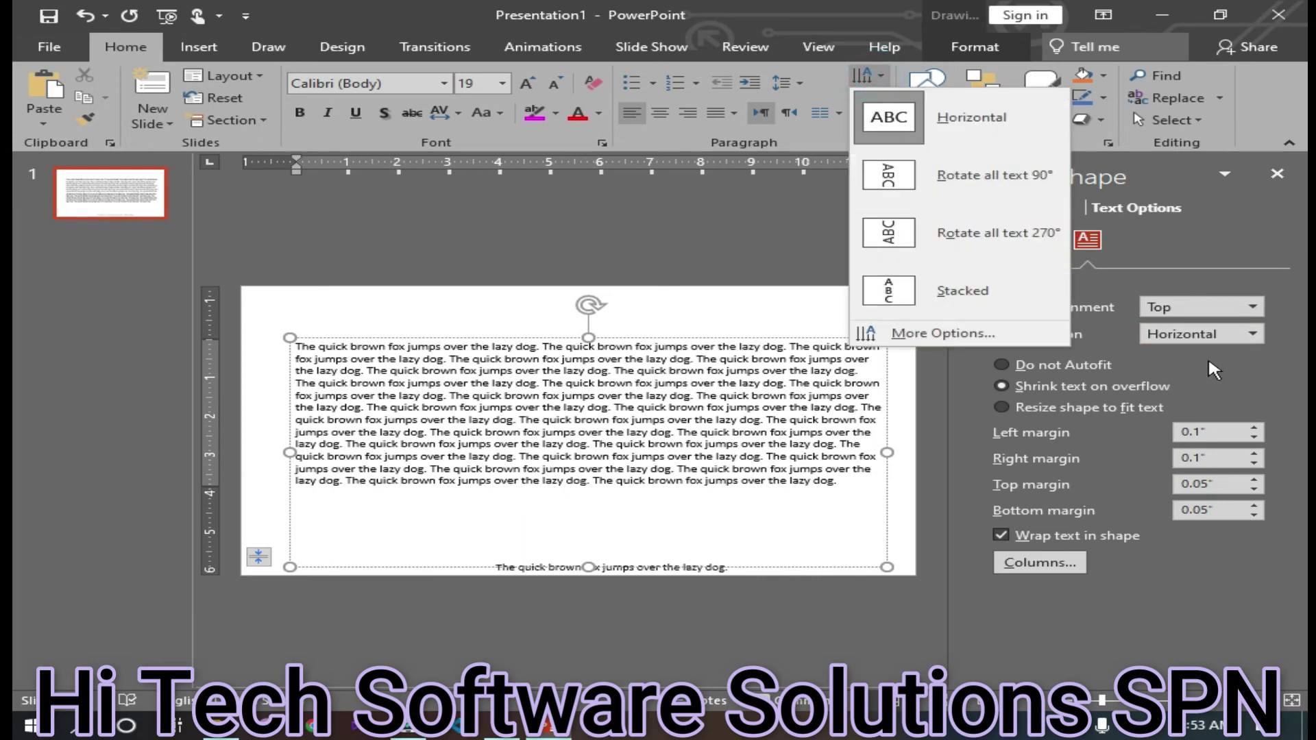
click(1234, 338)
click(1233, 337)
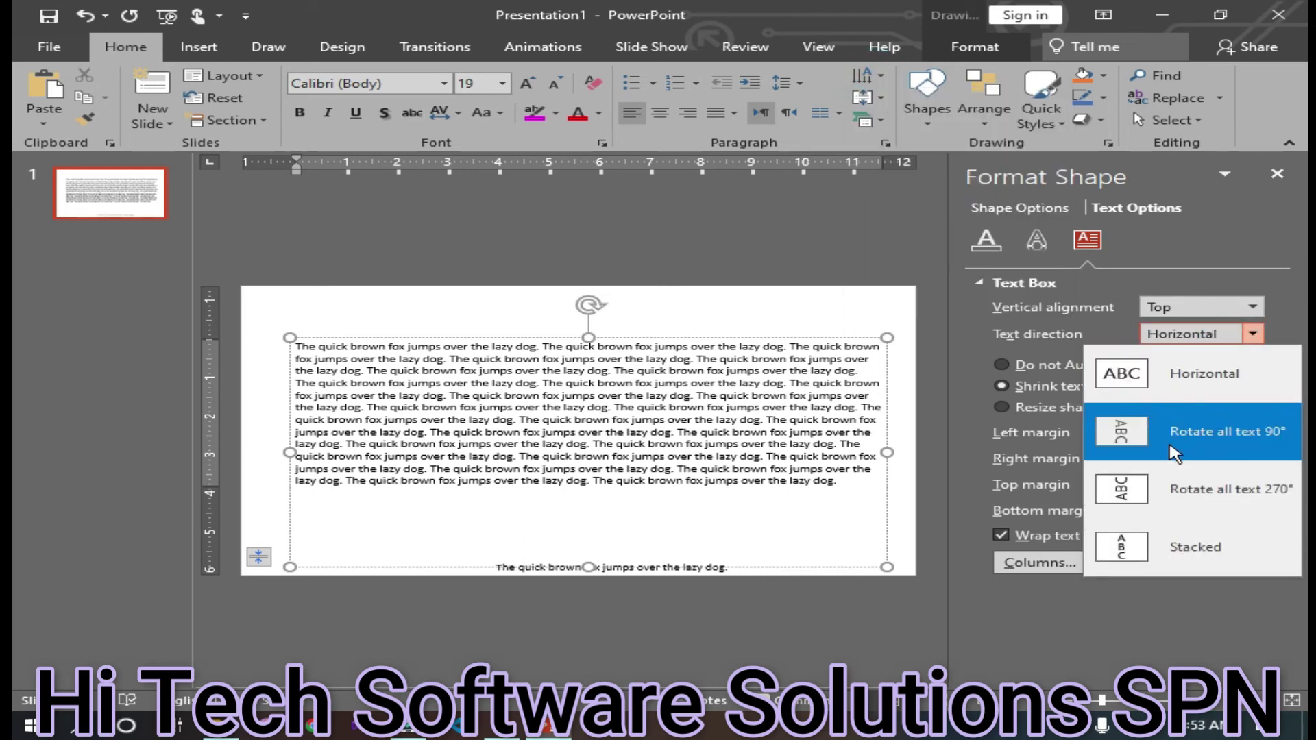
click(1186, 490)
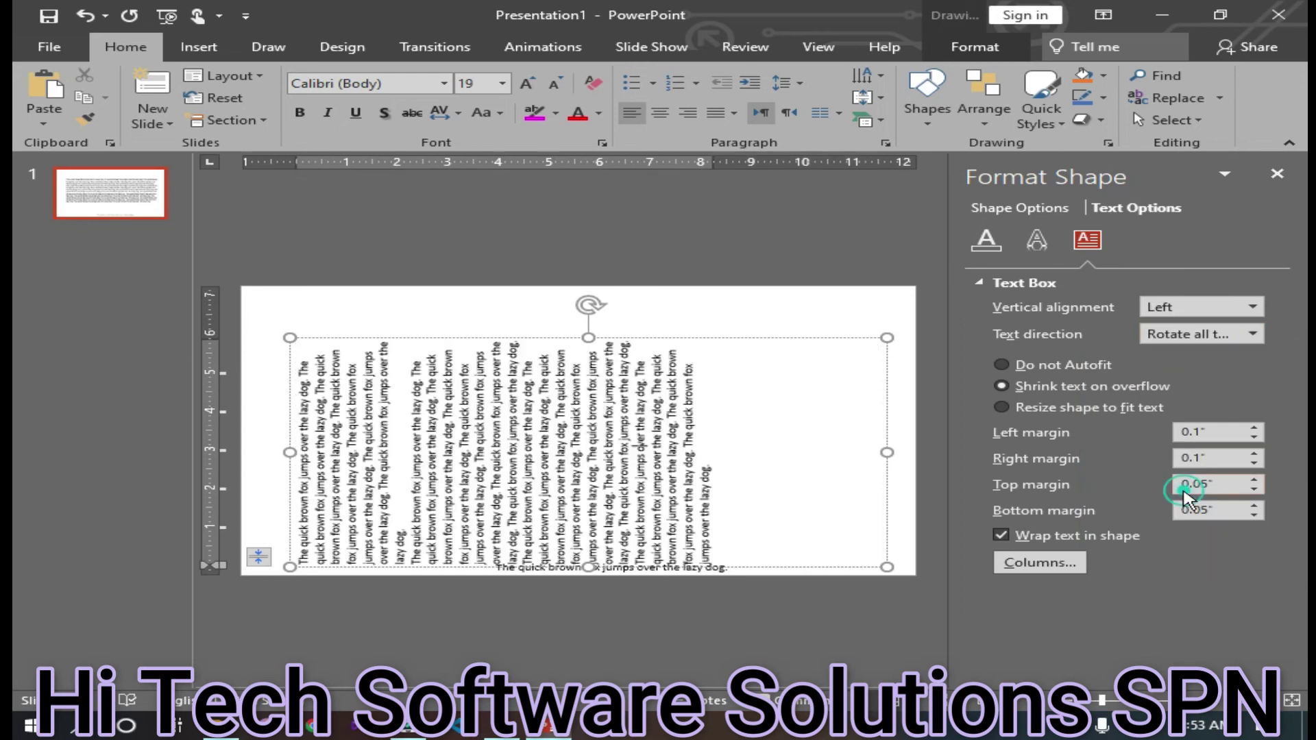
click(1253, 334)
key(Escape)
key(ctrl+z)
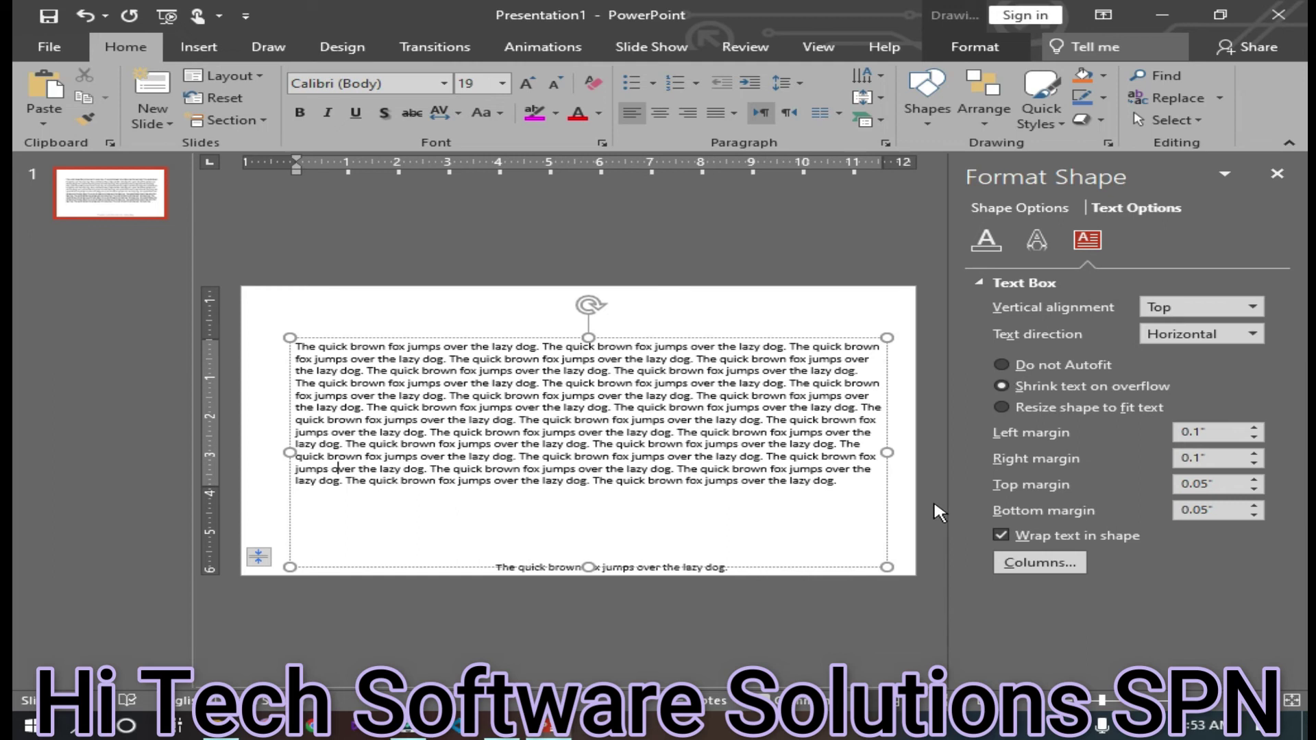
Step: Try the Do not Autofit option on the sample text box and restore Shrink text on overflow
click(1004, 363)
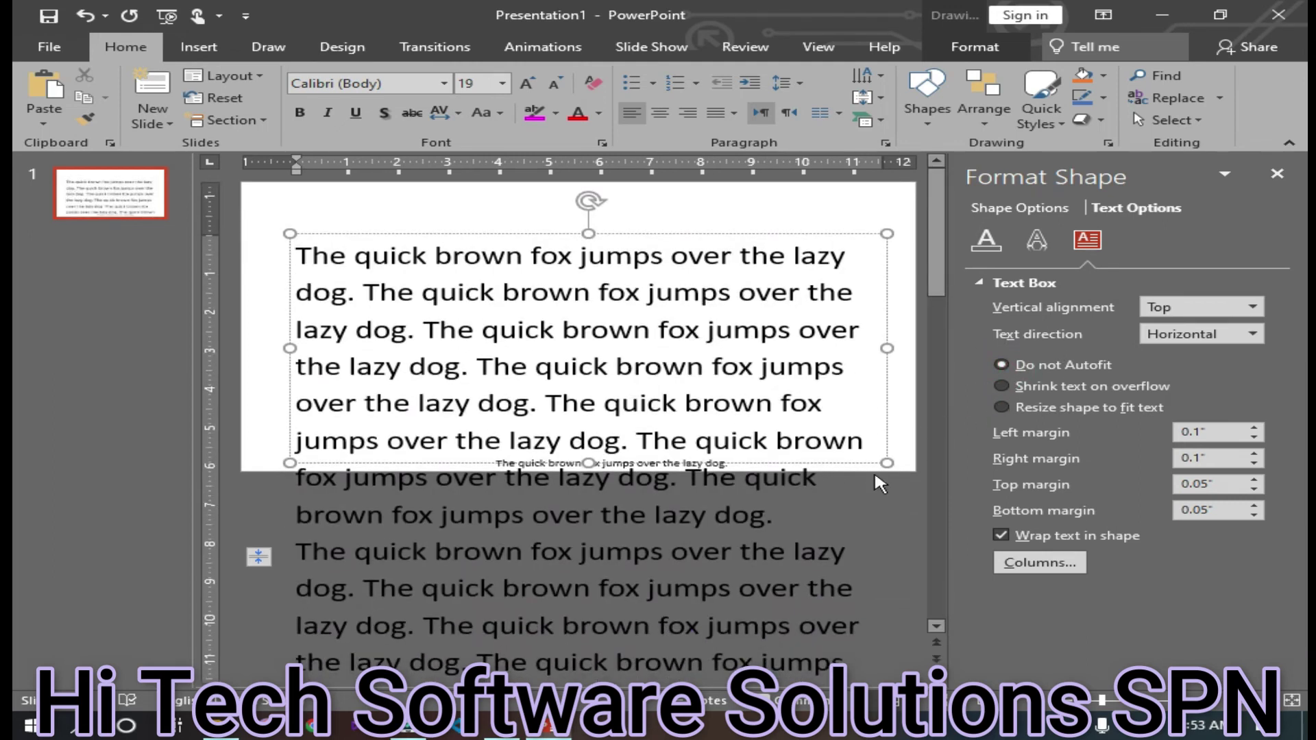
scroll(626, 485, down, 2)
scroll(626, 485, up, 2)
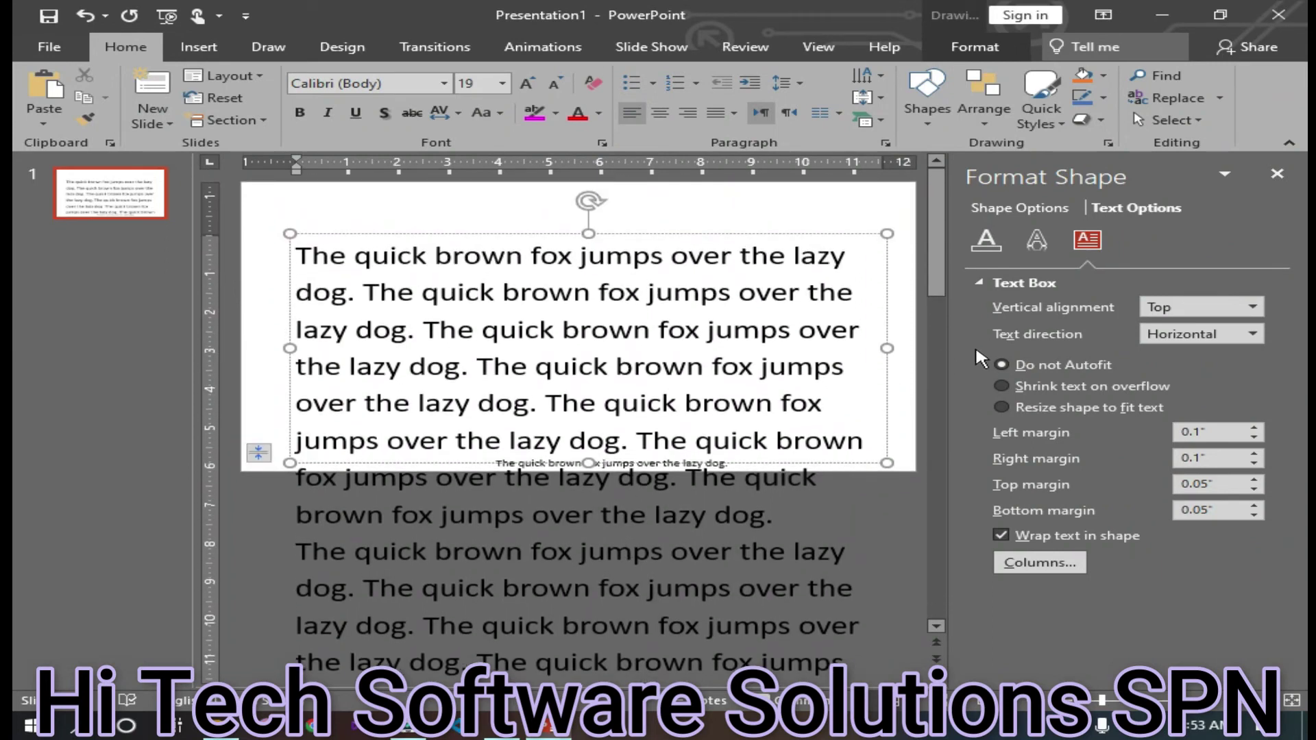
click(998, 383)
click(999, 384)
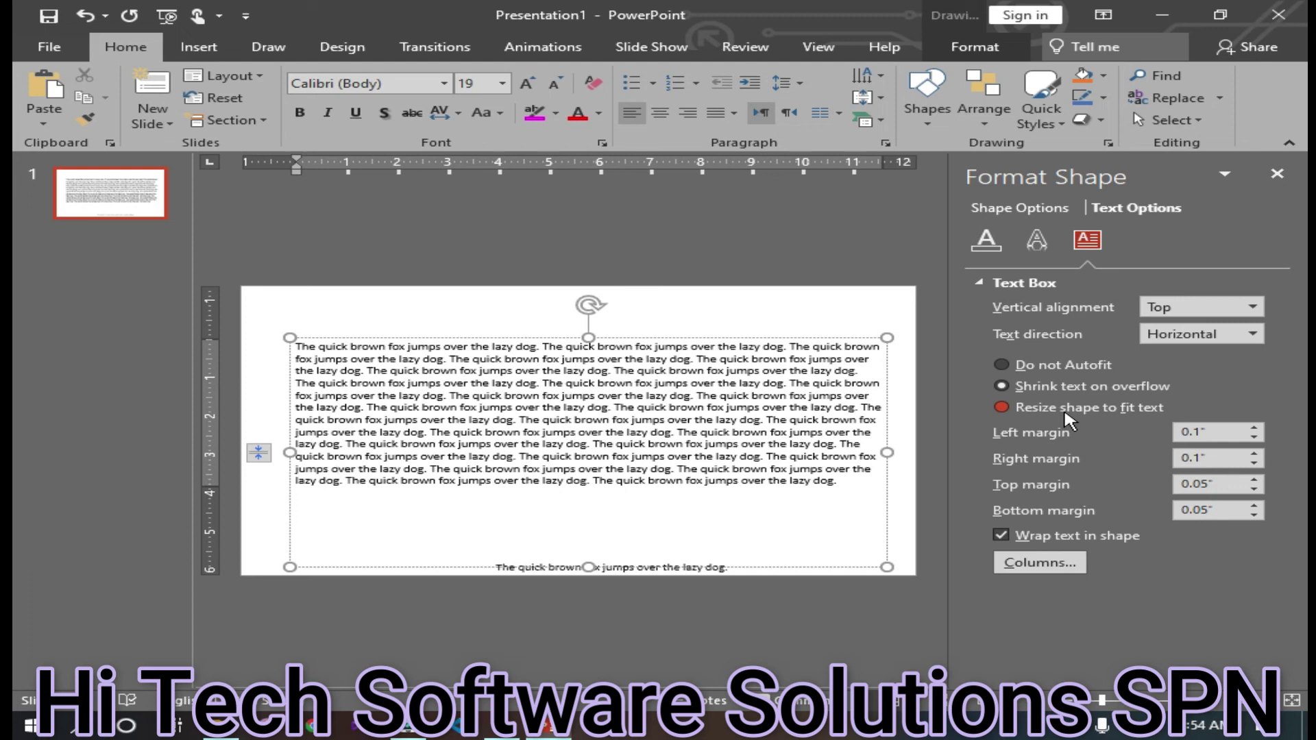
Step: Resize the shape to fit the sample text and switch the autofit option to Shrink text on overflow
click(1069, 420)
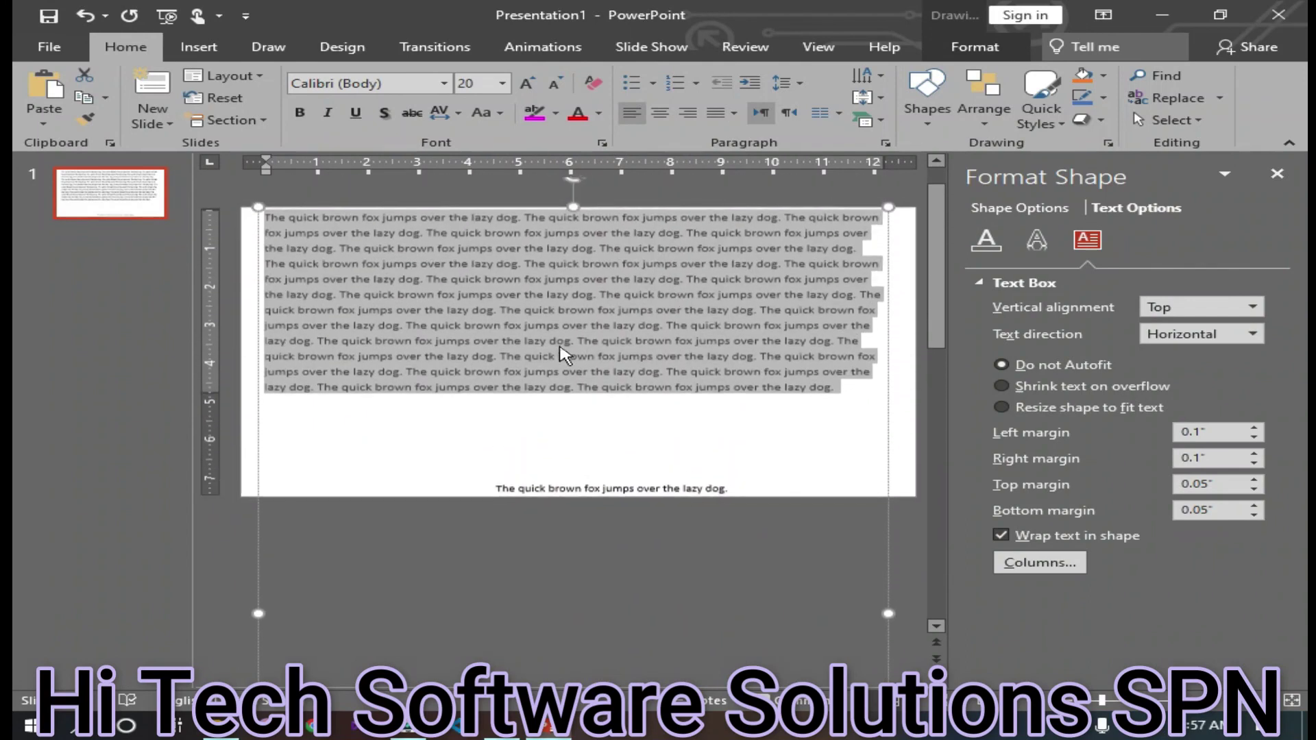
scroll(576, 360, up, 1)
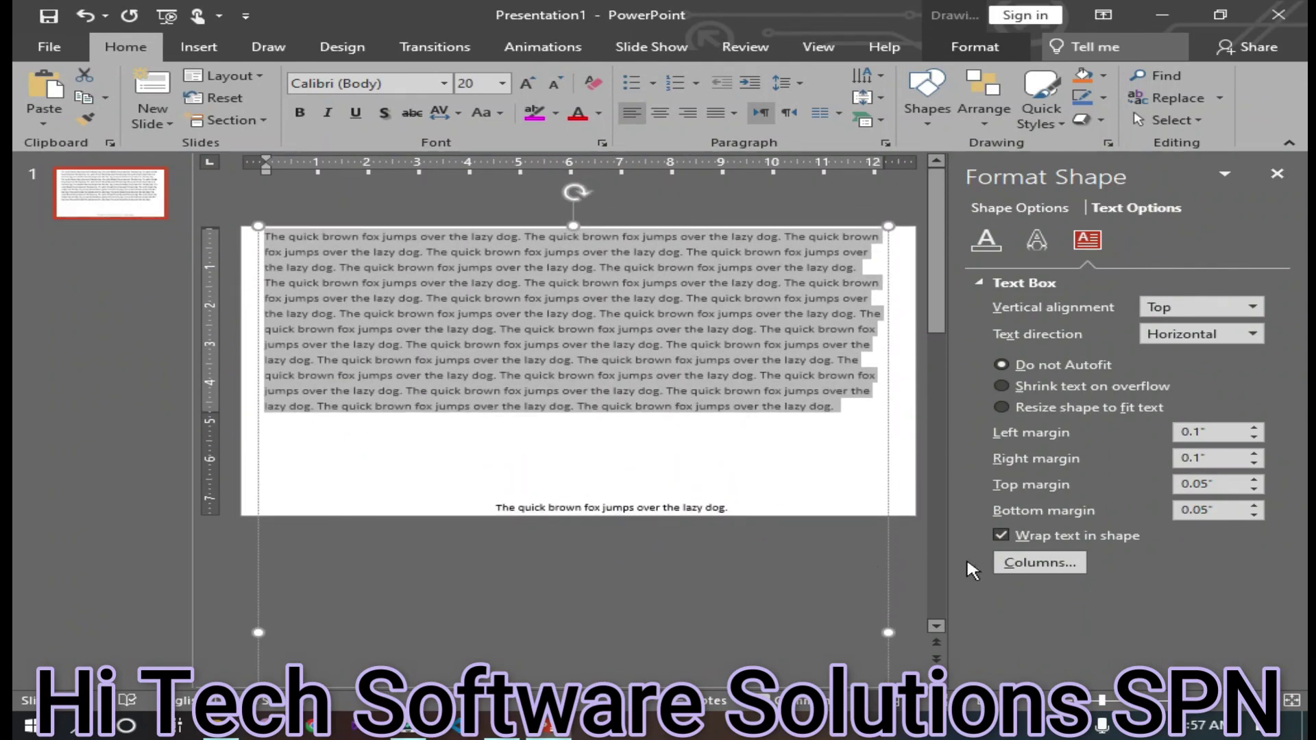
click(1030, 404)
click(1001, 385)
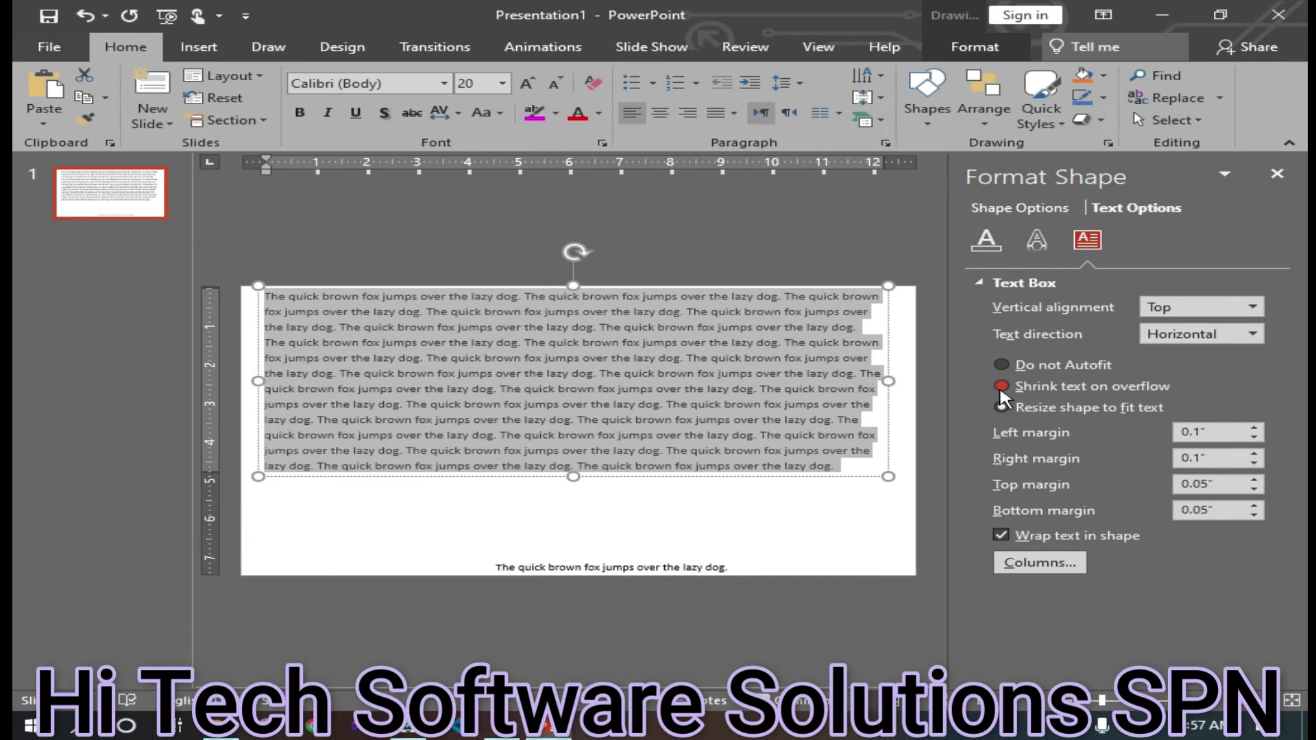
click(1001, 365)
click(1002, 386)
Step: Enlarge the word "brown" in the middle of the sample text to font size 32
click(679, 374)
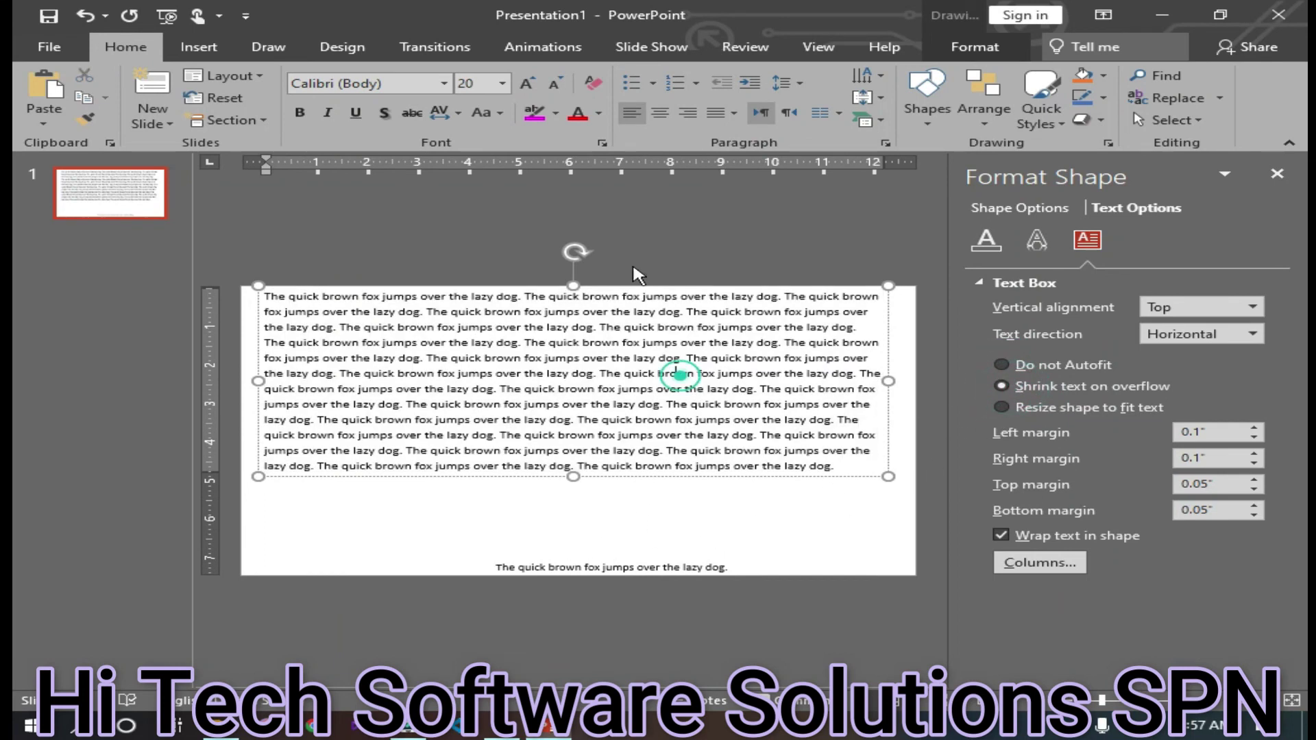
click(527, 83)
click(526, 83)
click(527, 83)
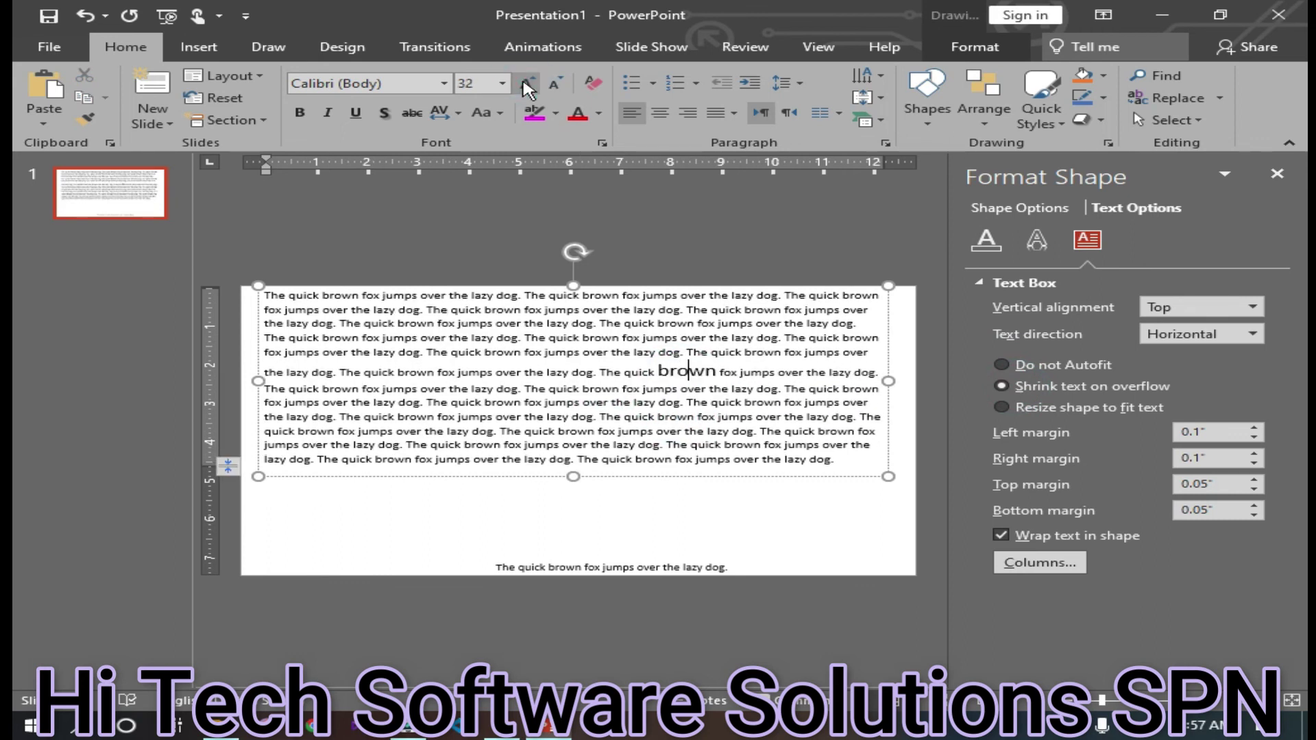
Step: Increase the font size of all the sample text by two steps and stretch its box to the slide's lower-right corner
key(ctrl+a)
click(526, 83)
click(526, 83)
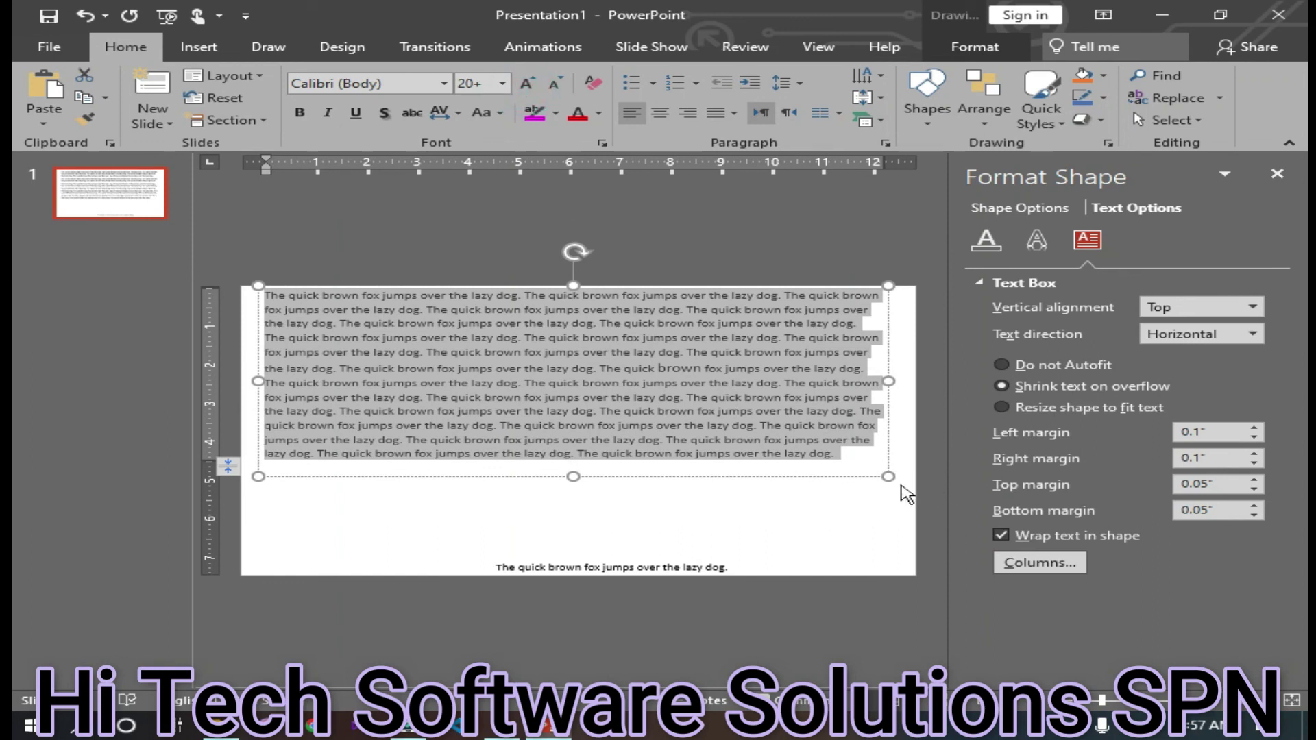
drag(888, 477, 924, 574)
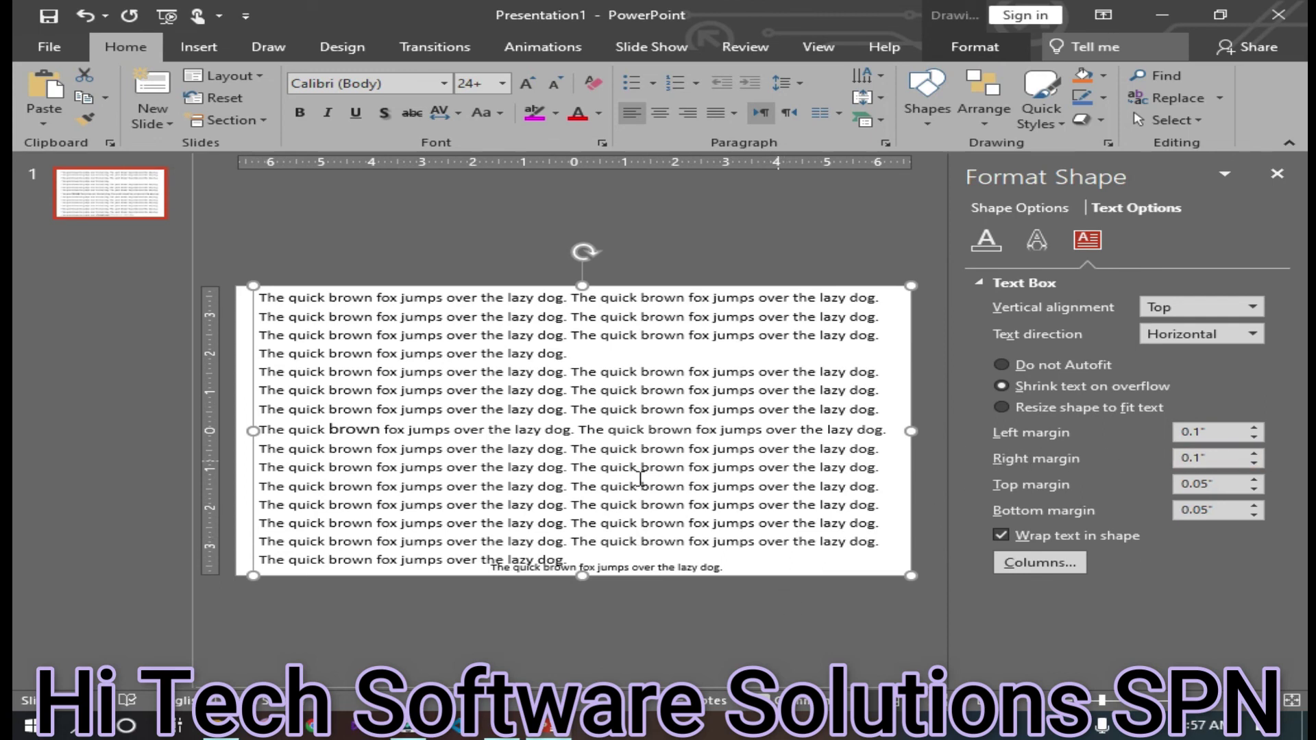
Step: Set the sample text box's left margin to 0.2"
double_click(1254, 428)
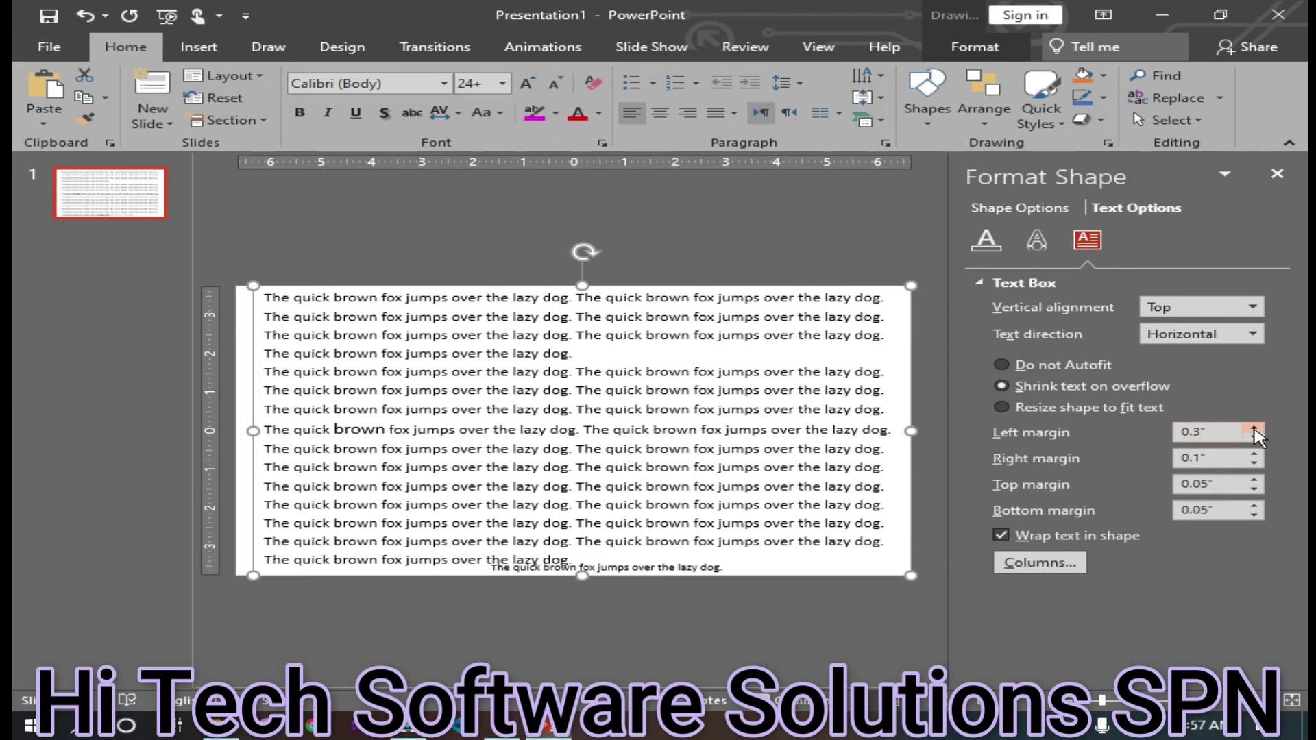
double_click(1254, 429)
click(1255, 439)
double_click(1255, 438)
Step: Increase the sample text box's right margin to 1.1"
triple_click(1254, 453)
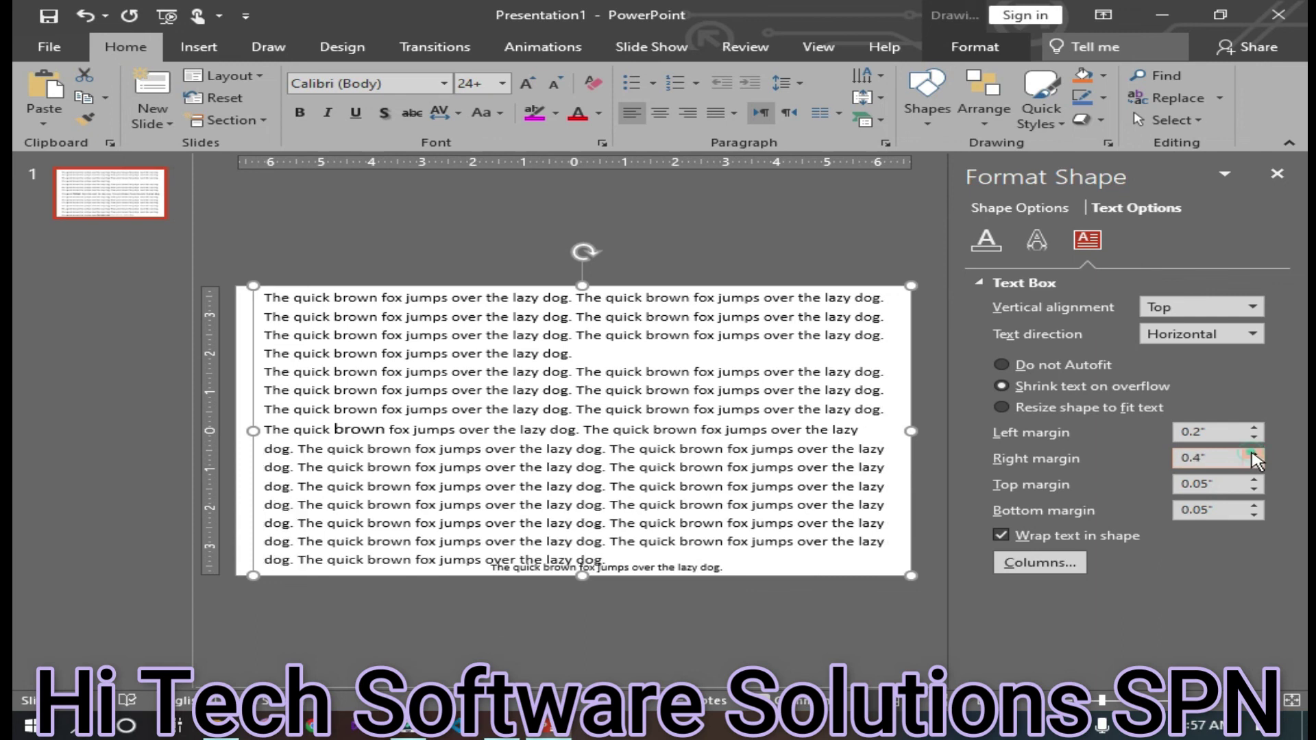
click(1254, 454)
click(1253, 454)
double_click(1254, 454)
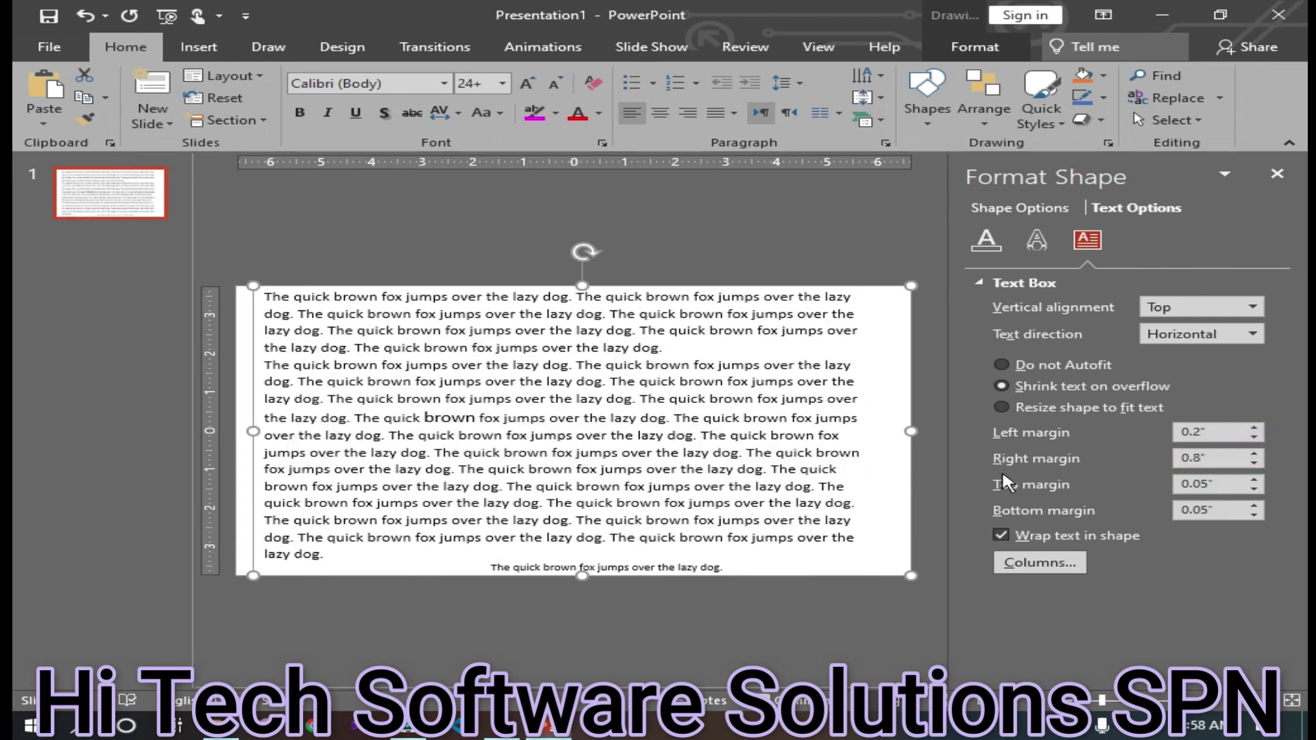
triple_click(1253, 454)
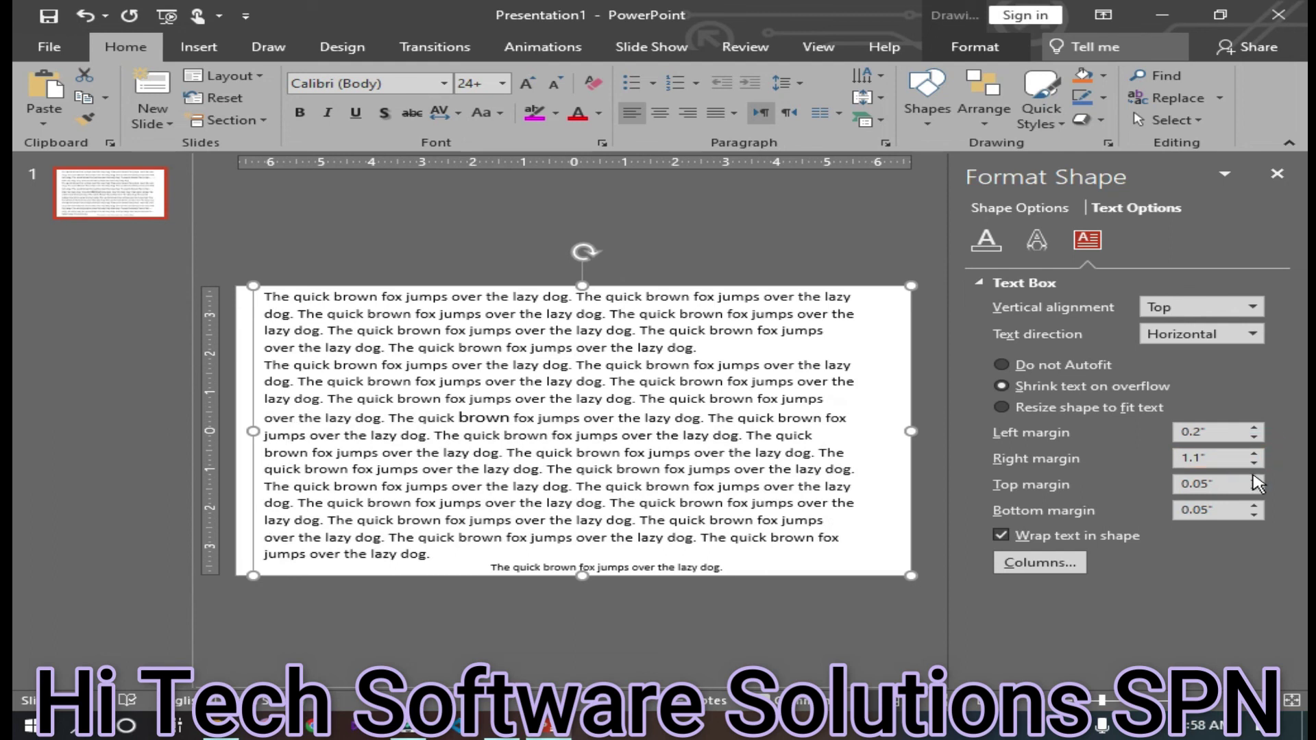
Step: Reduce the sample text box's right margin to 0.2"
double_click(1254, 463)
double_click(1254, 463)
triple_click(1254, 463)
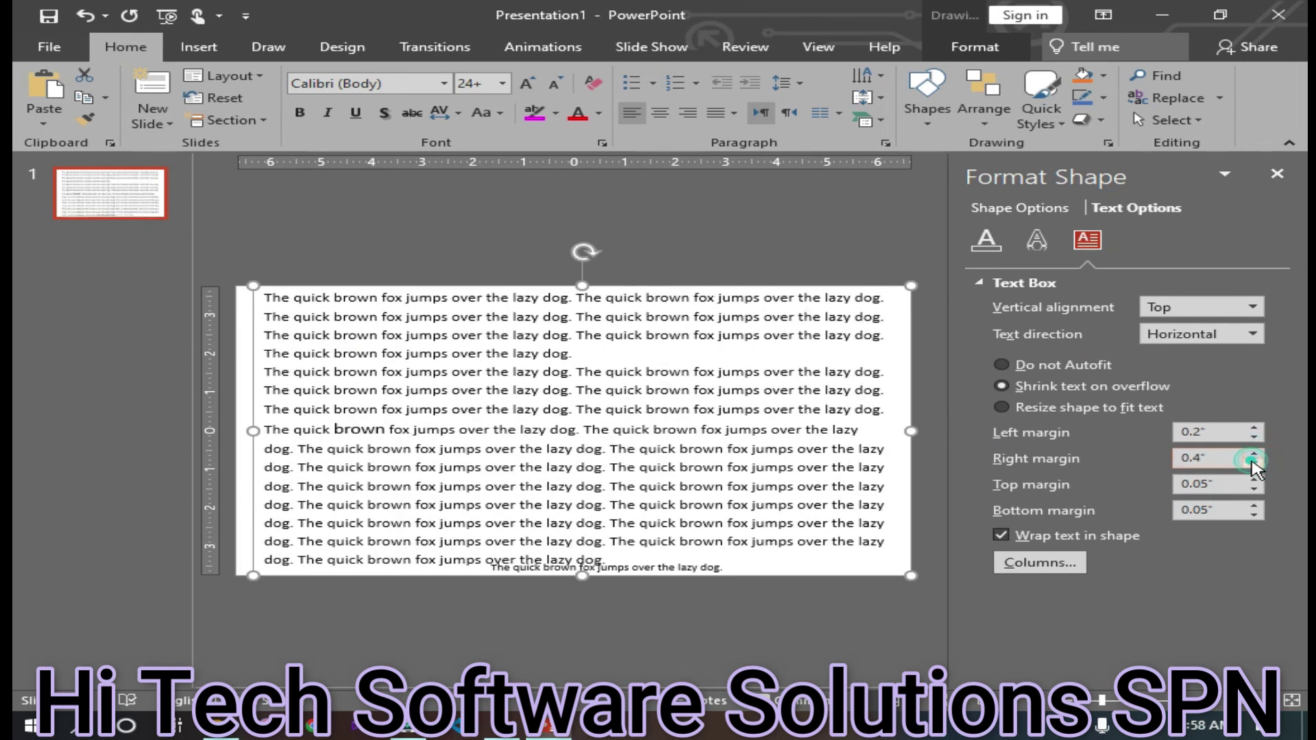
click(1254, 465)
click(1254, 465)
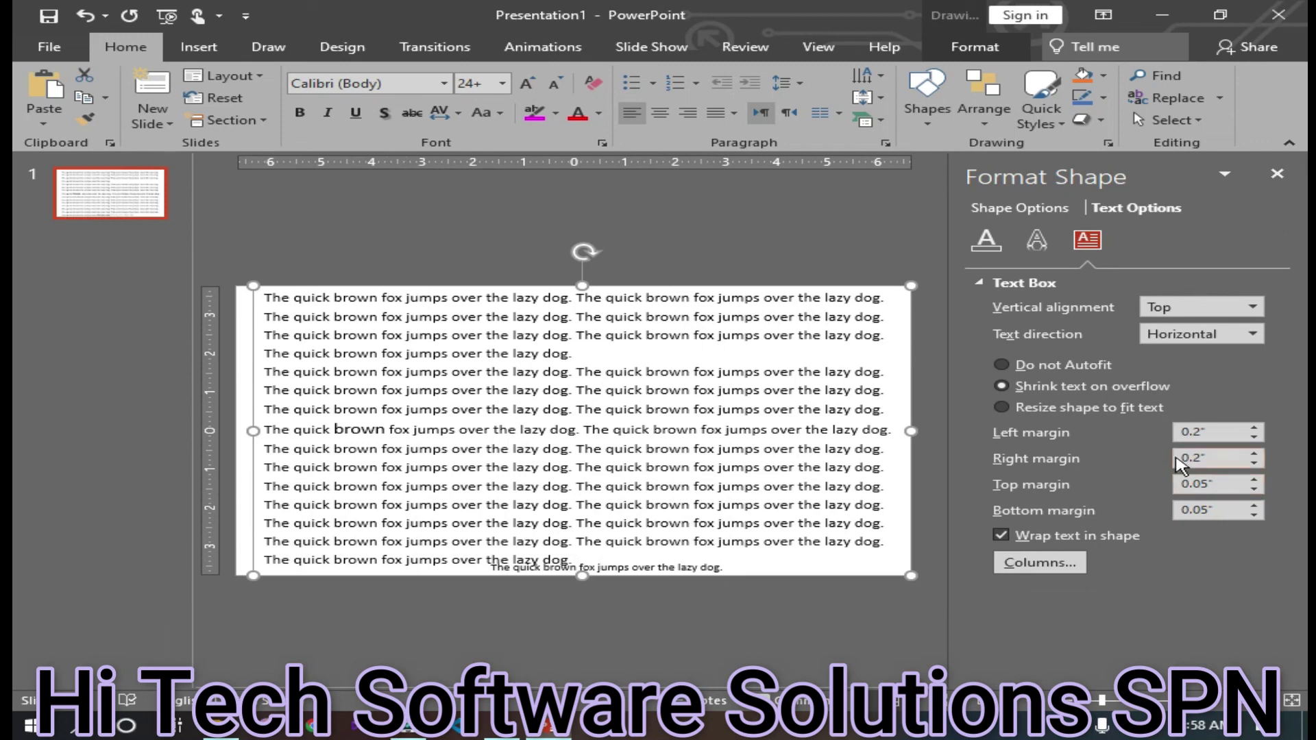
Step: Set the sample text box's top margin to 0.3" and its bottom margin to 1"
double_click(1253, 480)
click(1253, 480)
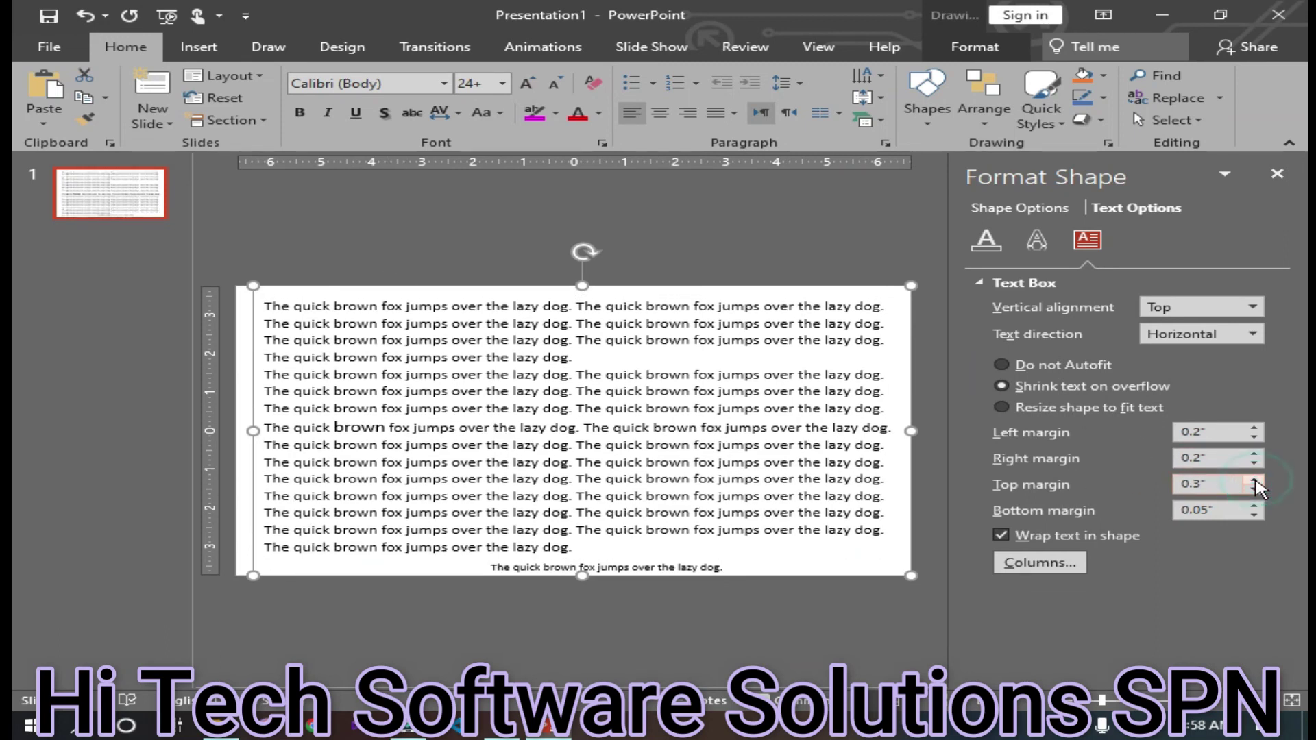
click(1254, 506)
click(1253, 505)
click(1254, 505)
click(1254, 506)
click(1253, 506)
click(1253, 506)
click(1254, 506)
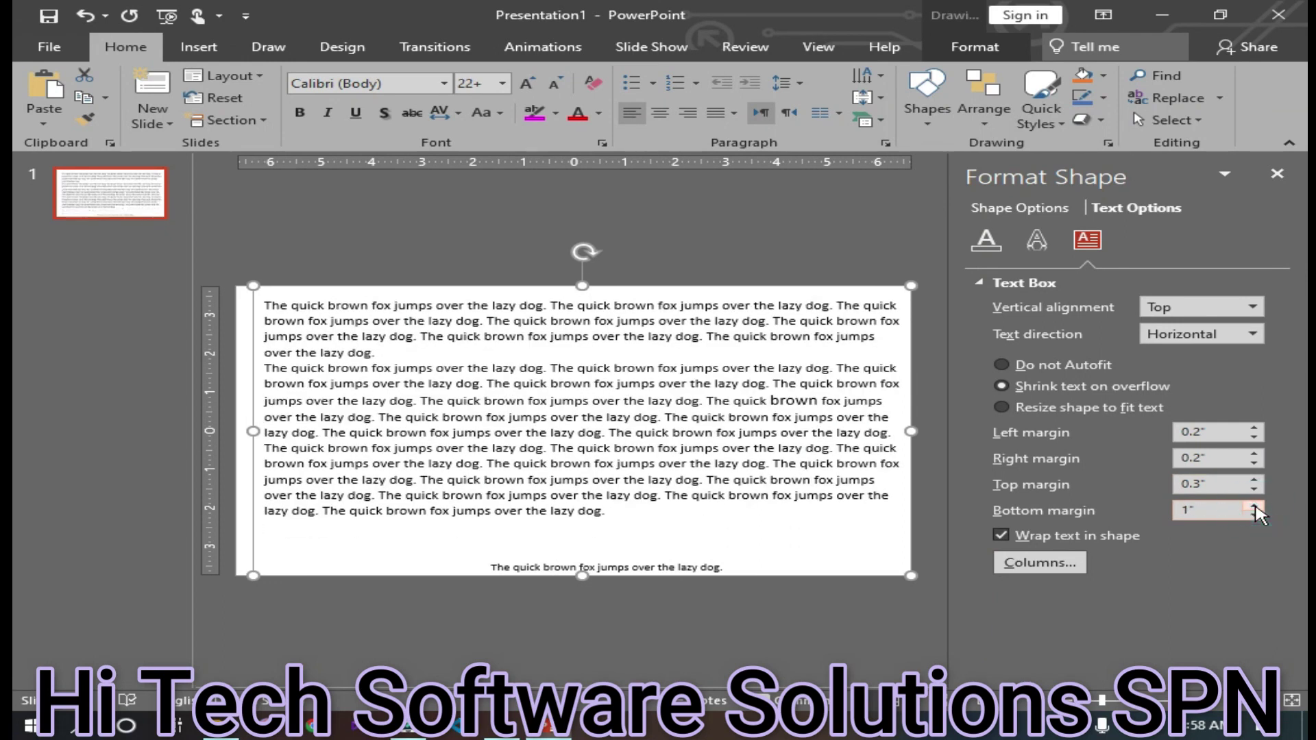
Step: Turn the sample text box's text wrapping off and back on
click(1003, 537)
click(1002, 536)
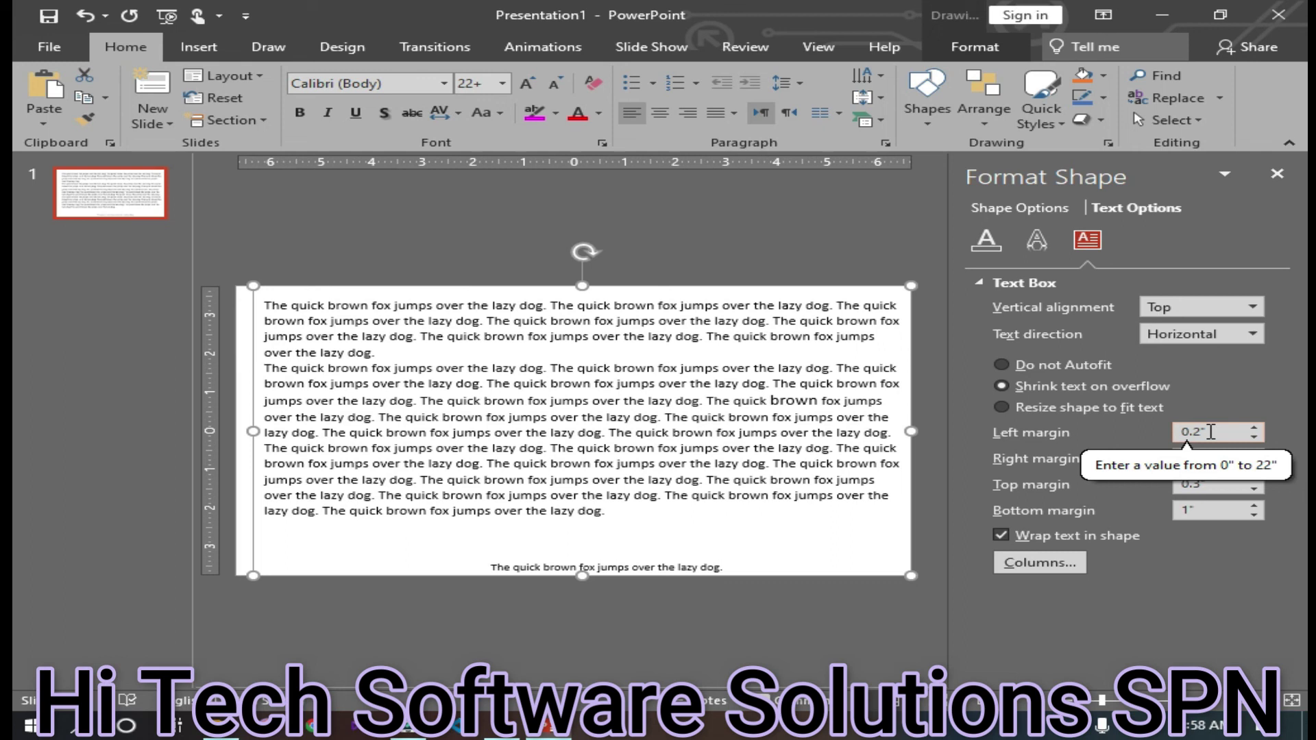
Step: Split the sample text box into 3 columns and justify its text
click(1047, 573)
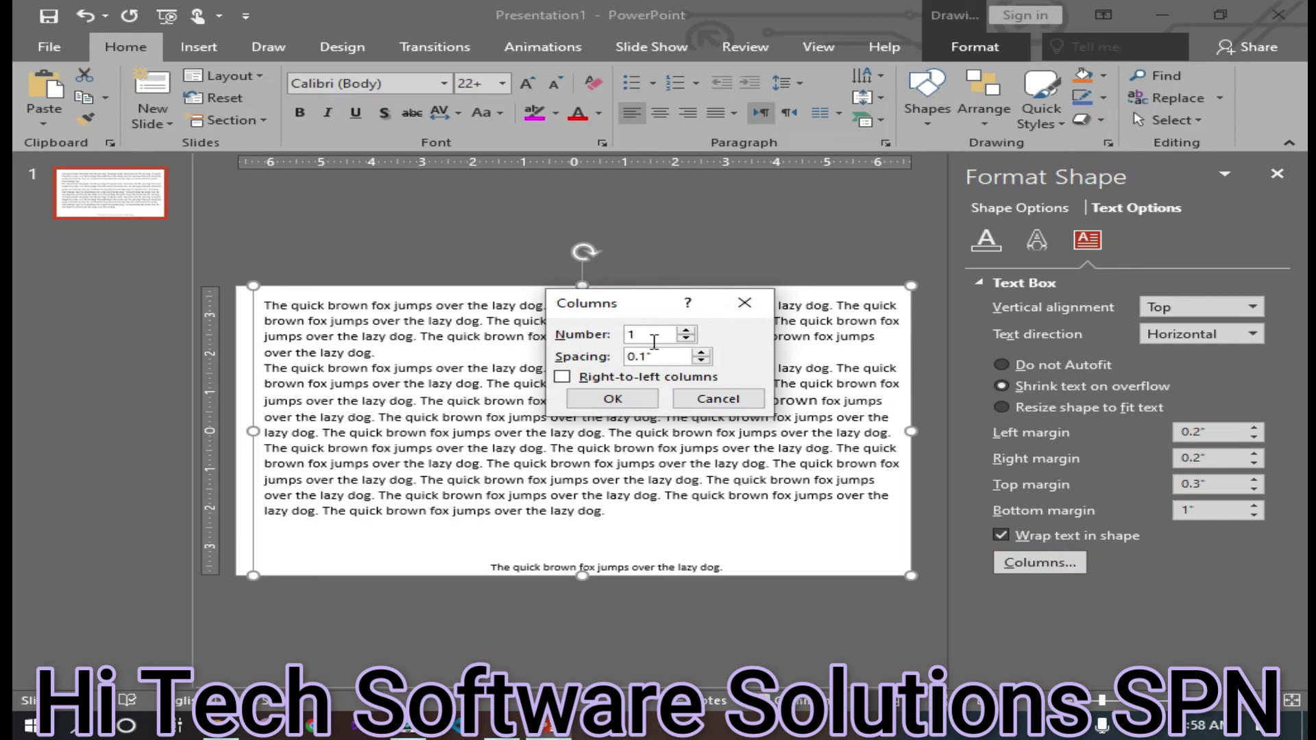
click(685, 331)
click(685, 331)
click(612, 398)
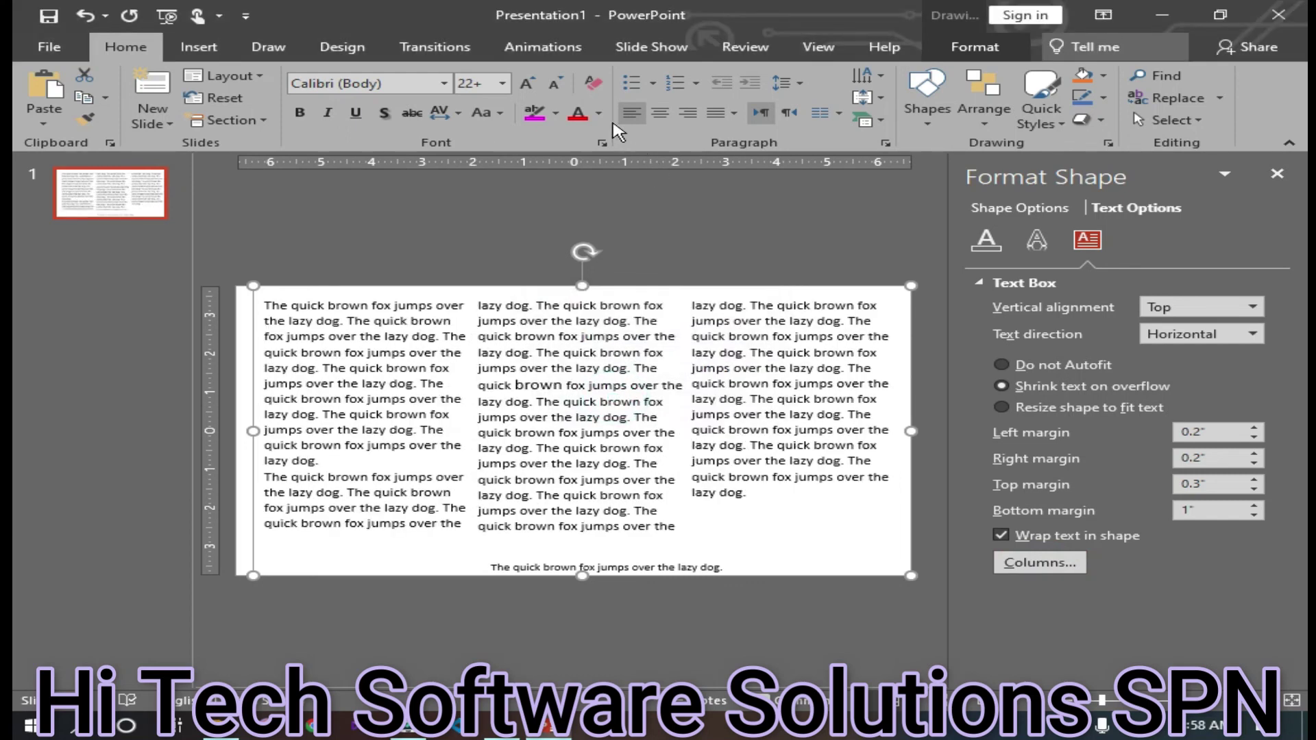
click(732, 114)
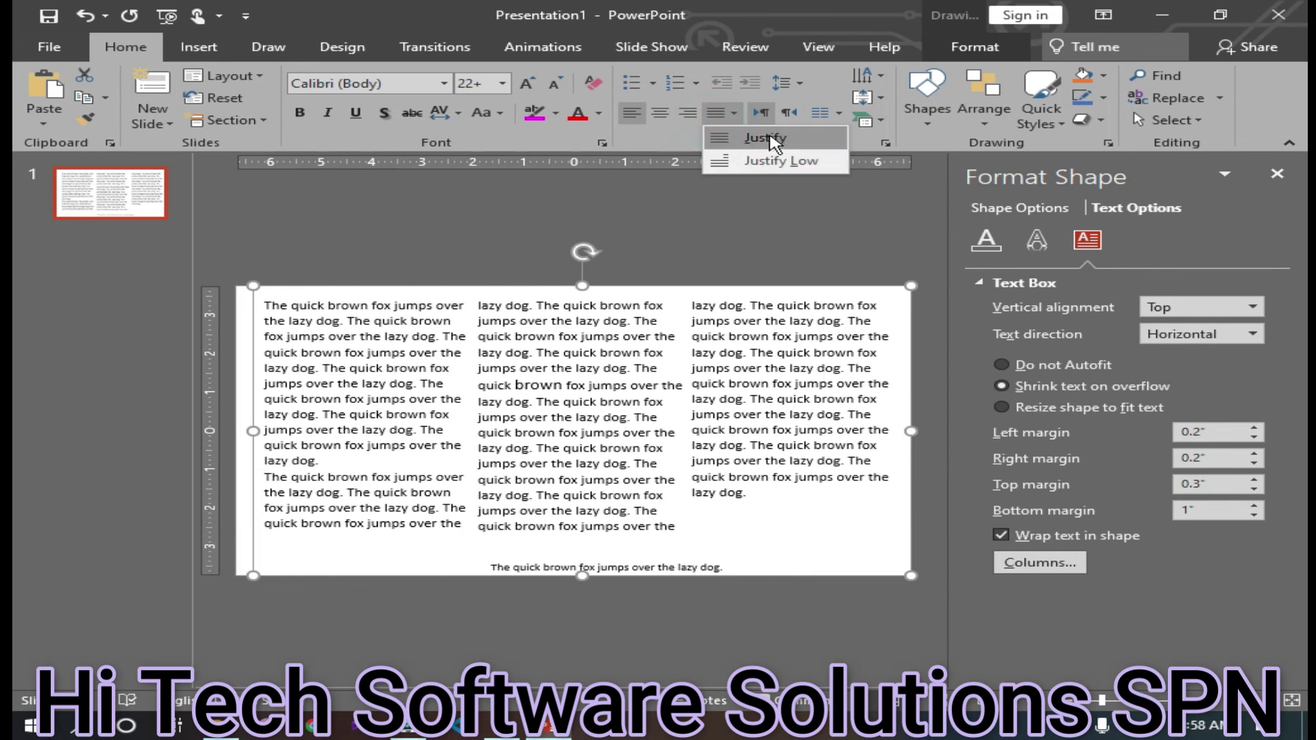
click(761, 136)
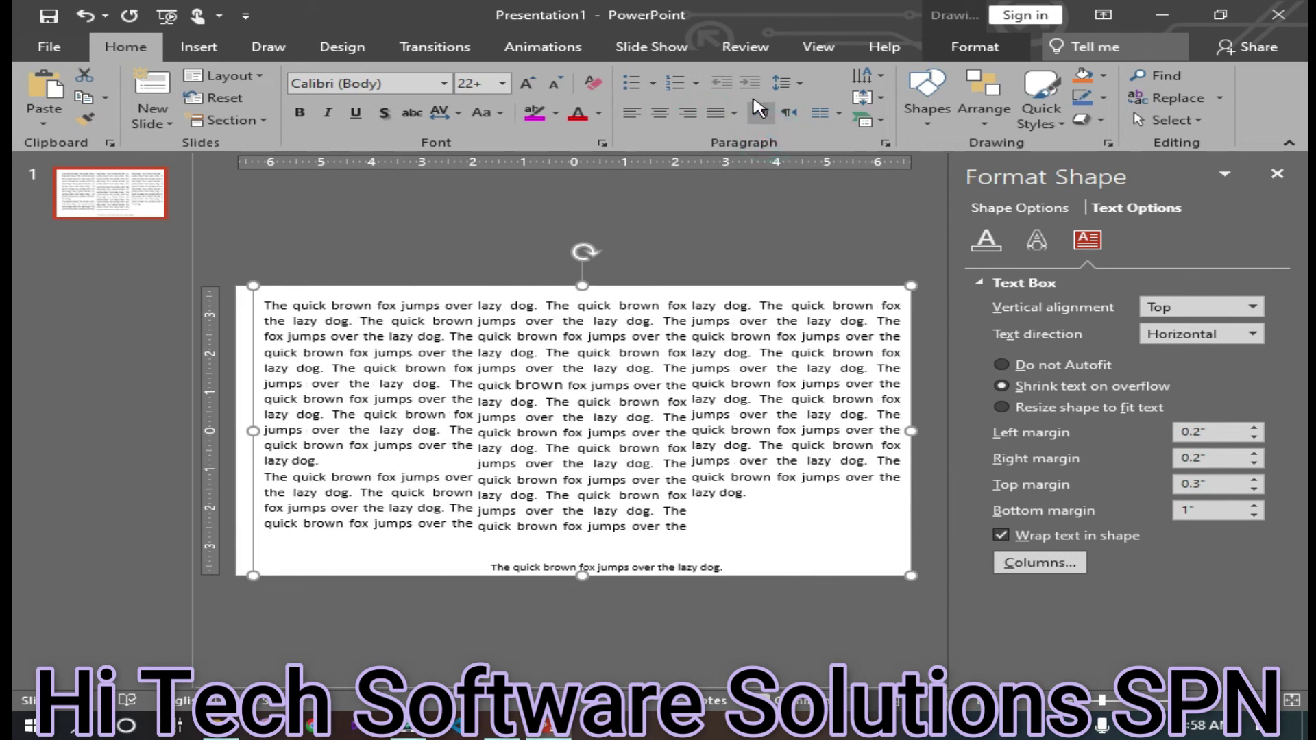
Step: Set the spacing between the sample text box's columns to 0.2"
click(1040, 563)
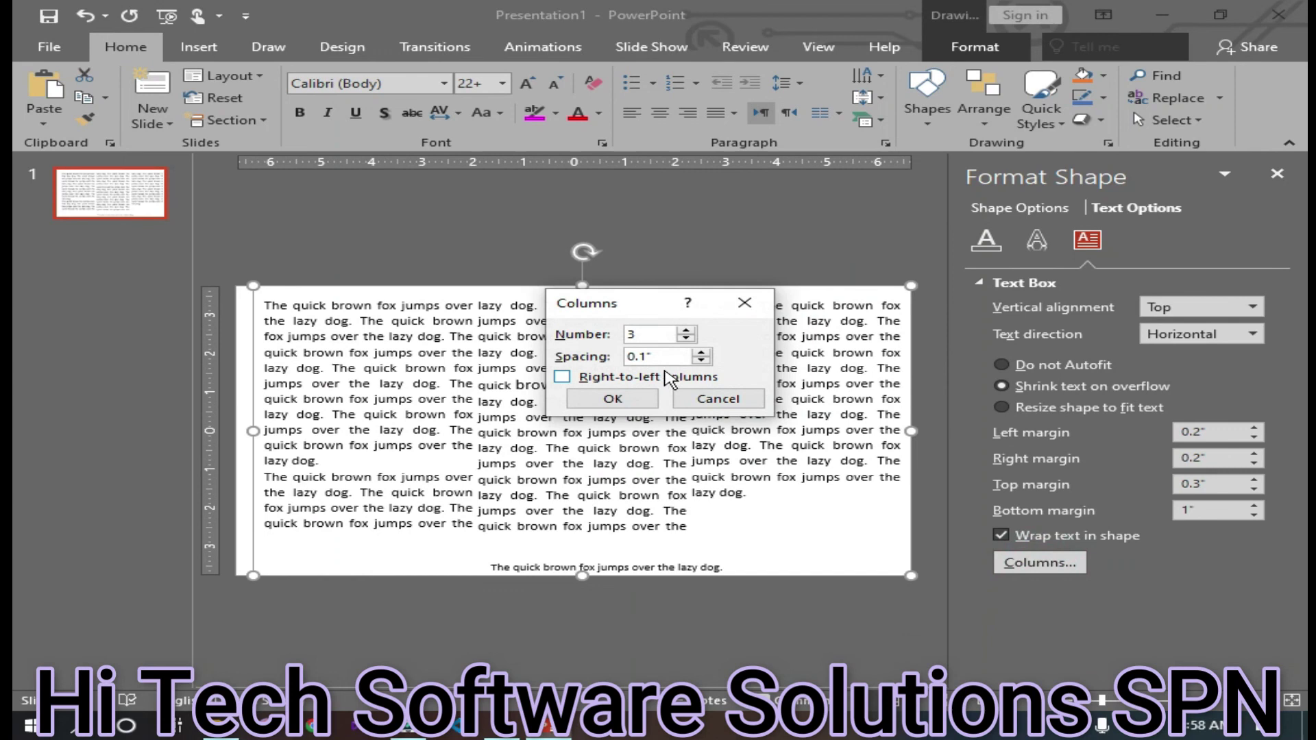
click(701, 352)
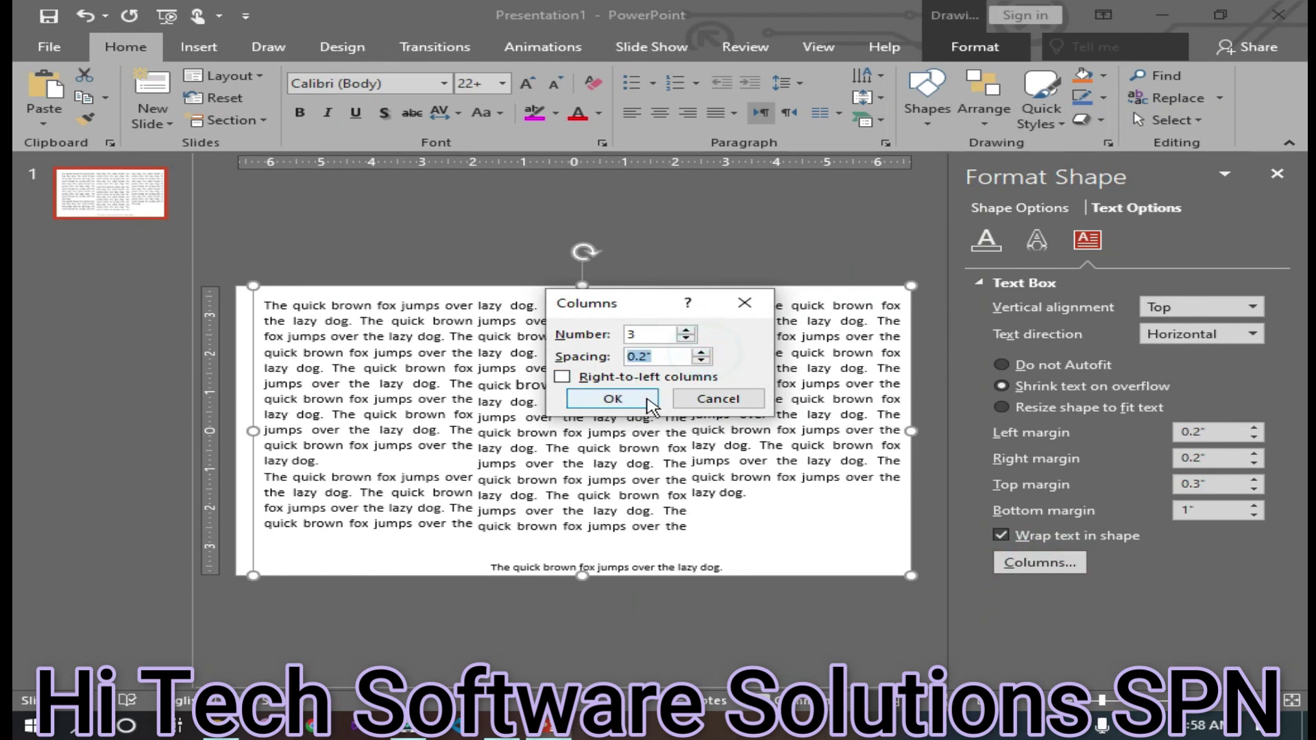
click(612, 398)
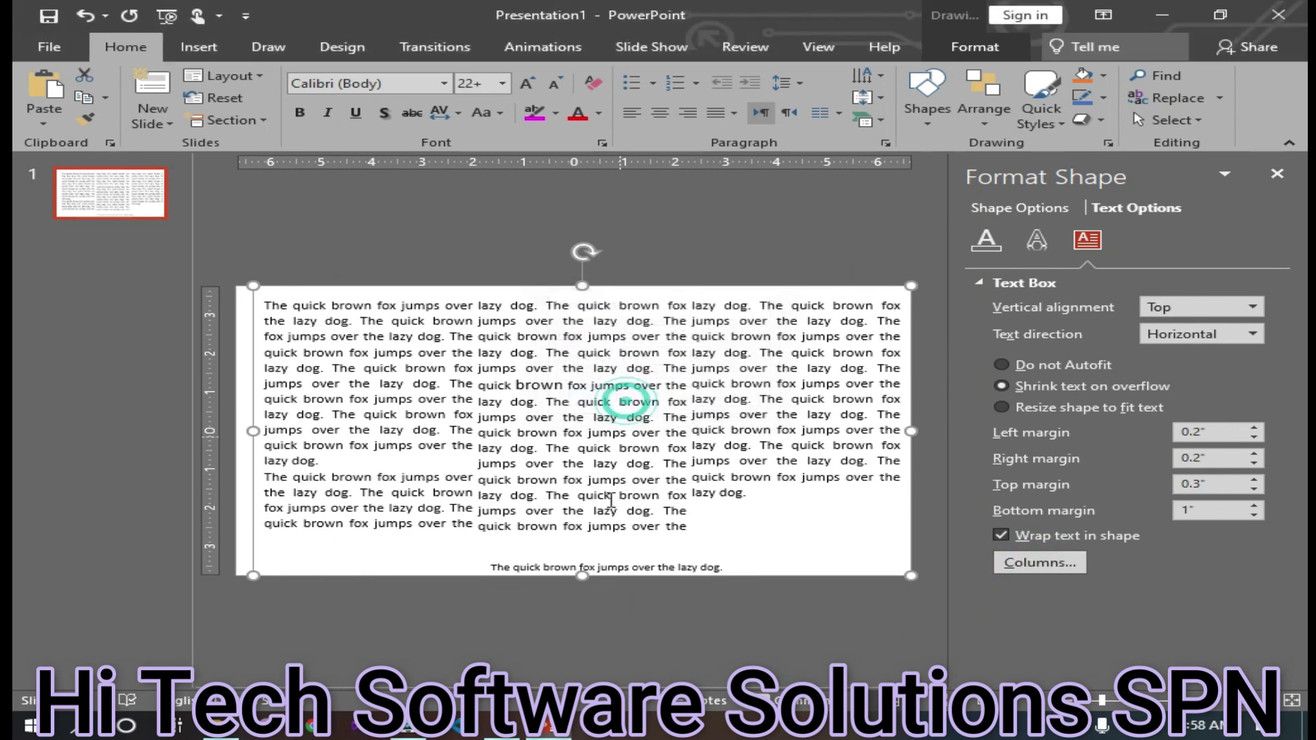